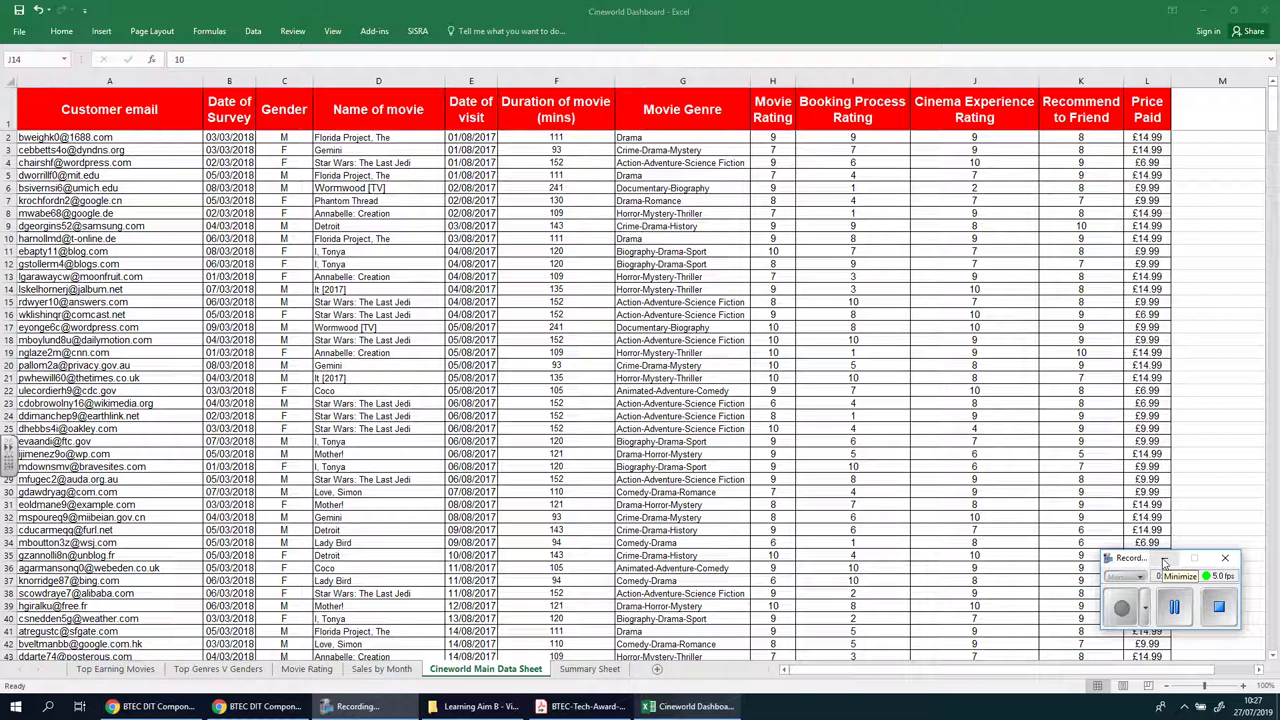
Step: Switch to the Learning Aim B mock document in Google Docs and duplicate the Section 6 heading and explanation line below the original
left_click(1164, 563)
left_click(258, 706)
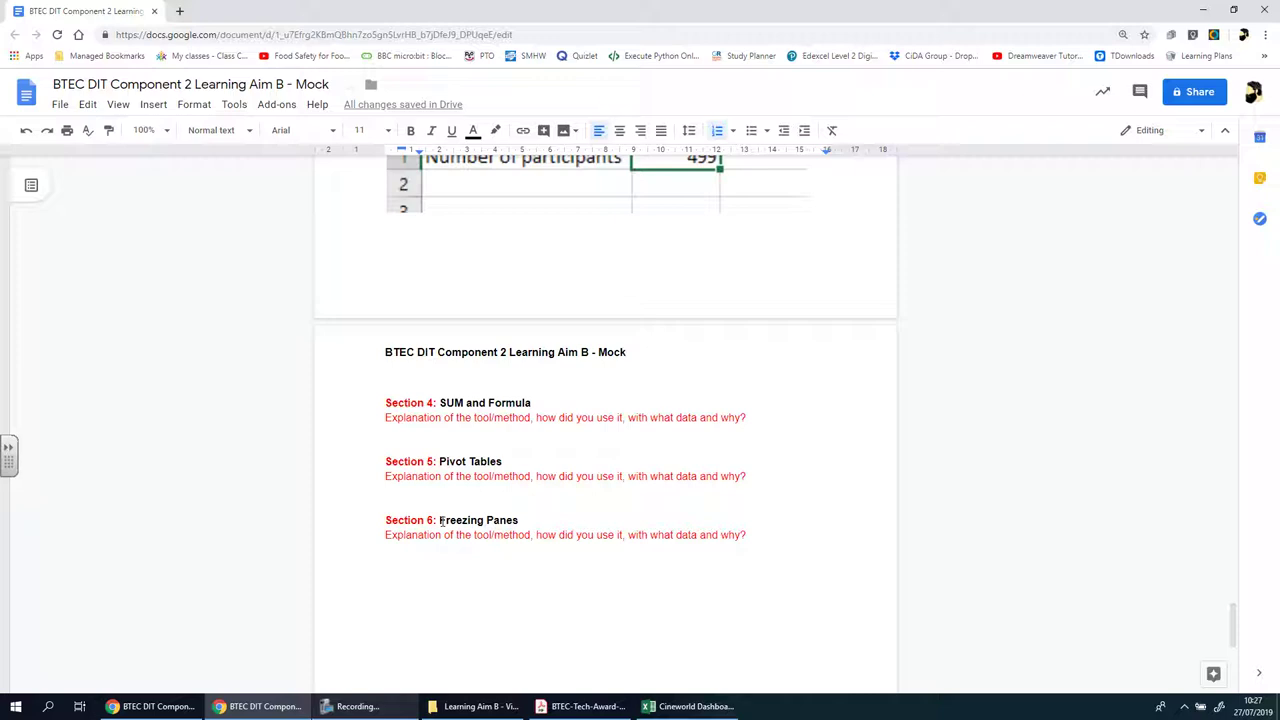
mouse_move(406, 518)
left_mouse_down()
mouse_move(759, 535)
mouse_move(381, 517)
left_mouse_up()
key("ctrl+c")
left_click(467, 591)
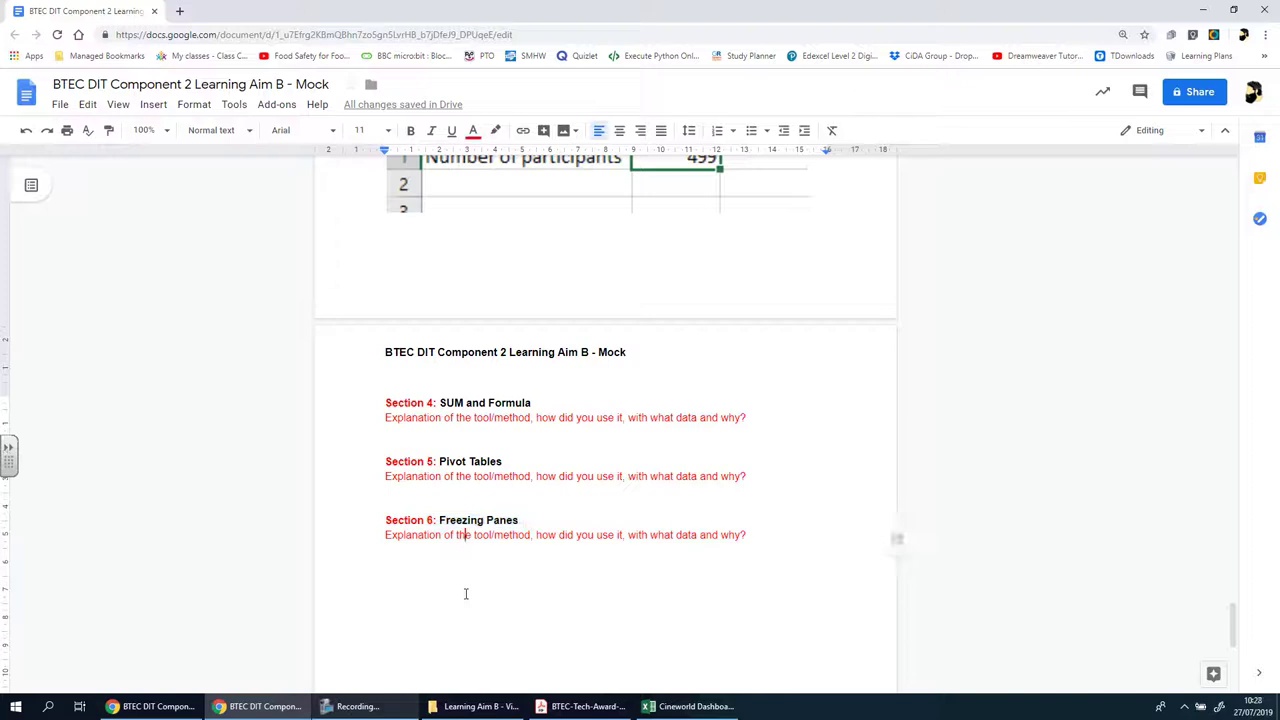
left_click(772, 537)
key("Return")
key("Return")
key("ctrl+v")
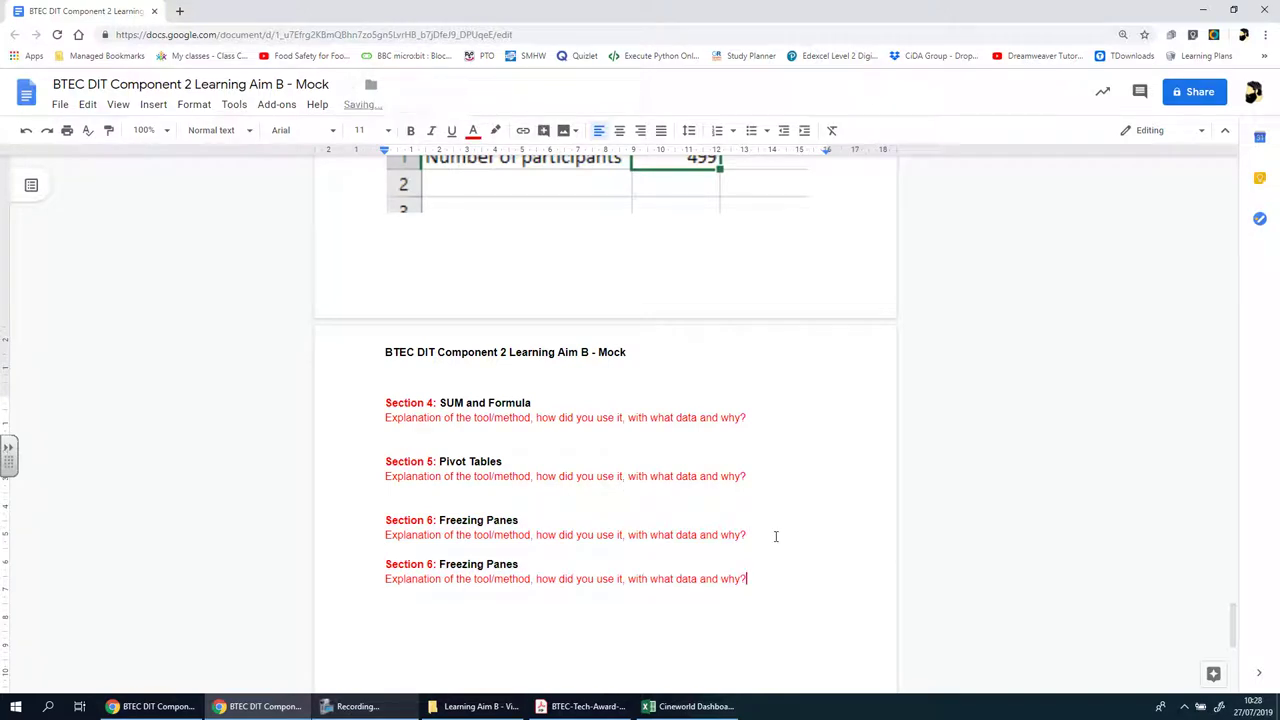
Step: Retitle the duplicated Section 6 heading as Conditional Formatting and switch to the Cineworld Dashboard workbook in Excel
left_click_drag(440, 564, 518, 564)
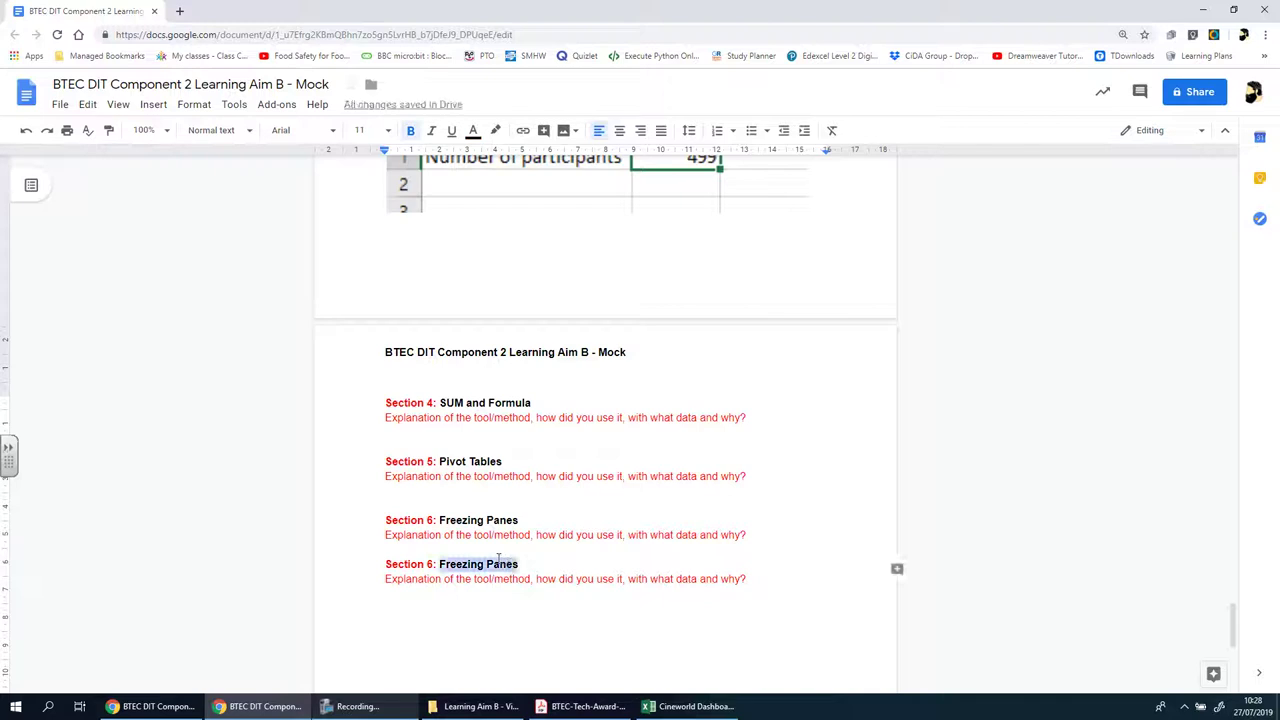
type("Condi")
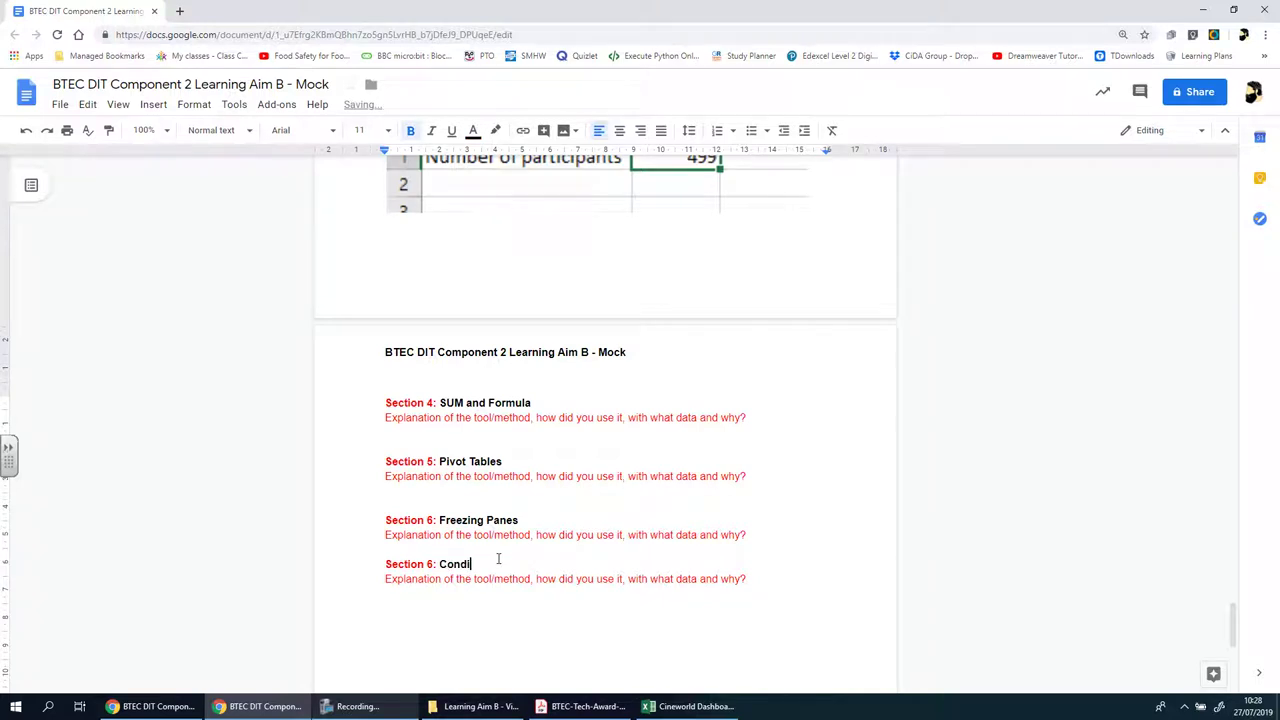
type("o")
key("BackSpace")
key("BackSpace")
type("itional")
type(" For")
type("mattinf")
key("BackSpace")
type("g")
key("Delete")
key("Delete")
key("Delete")
key("Delete")
key("Left")
key("Left")
key("Left")
key("Left")
key("Left")
key("Left")
key("Left")
key("Right")
key("Right")
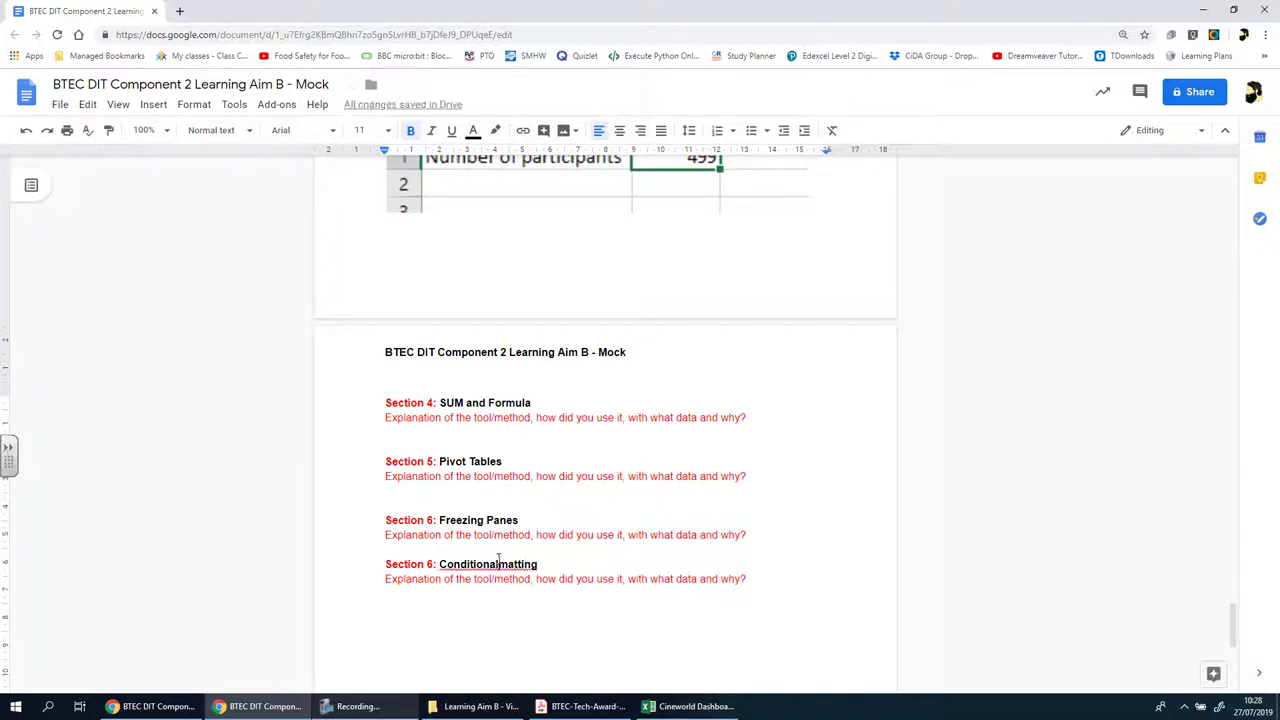
type("For")
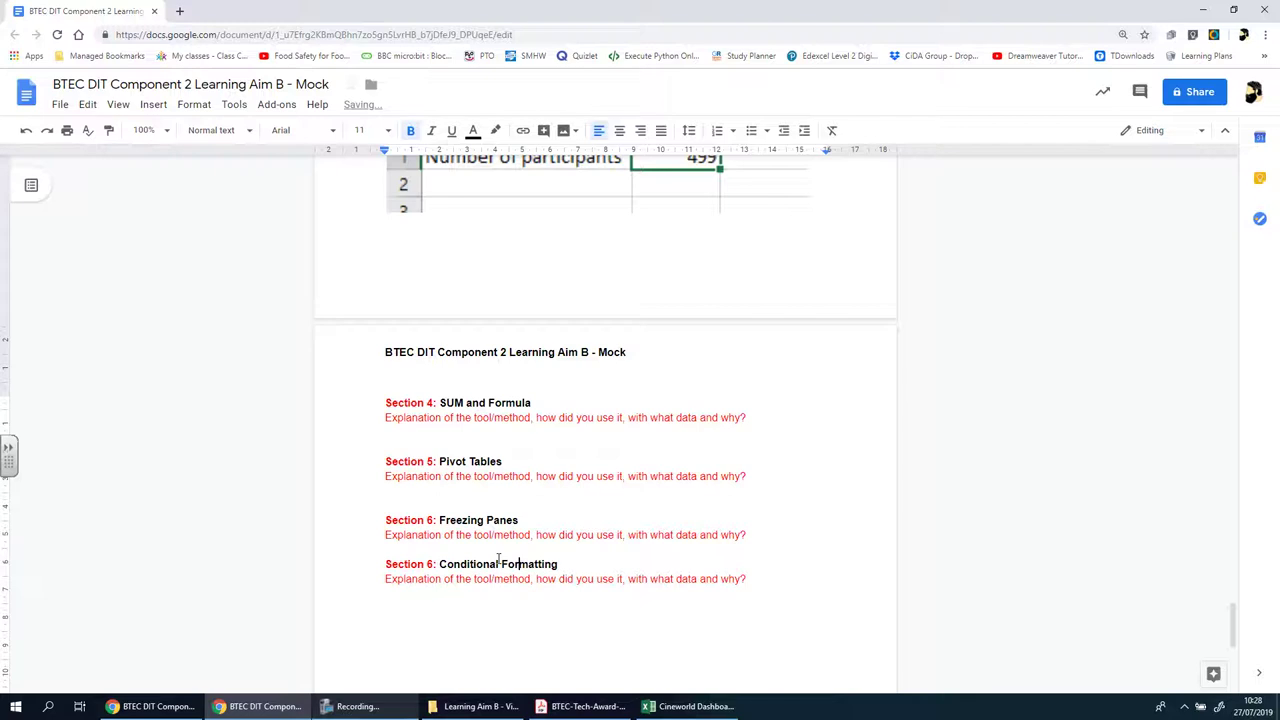
left_click(750, 576)
left_click(703, 712)
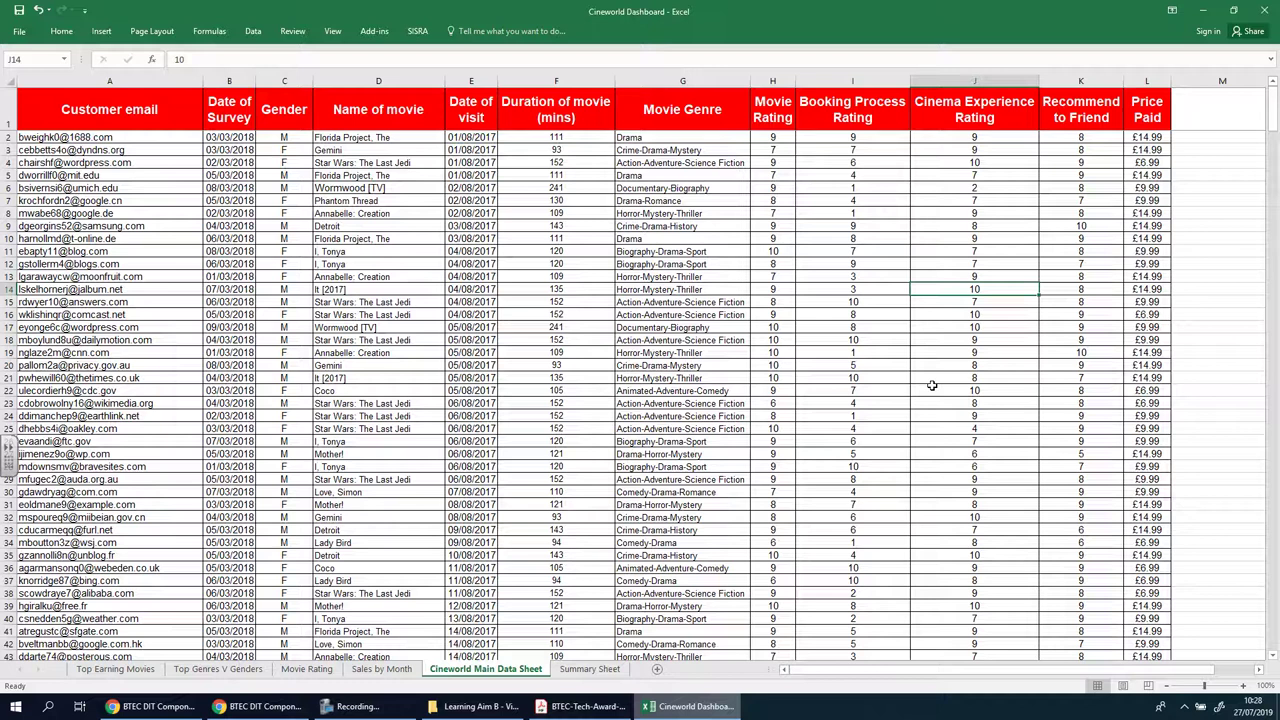
left_click(852, 80)
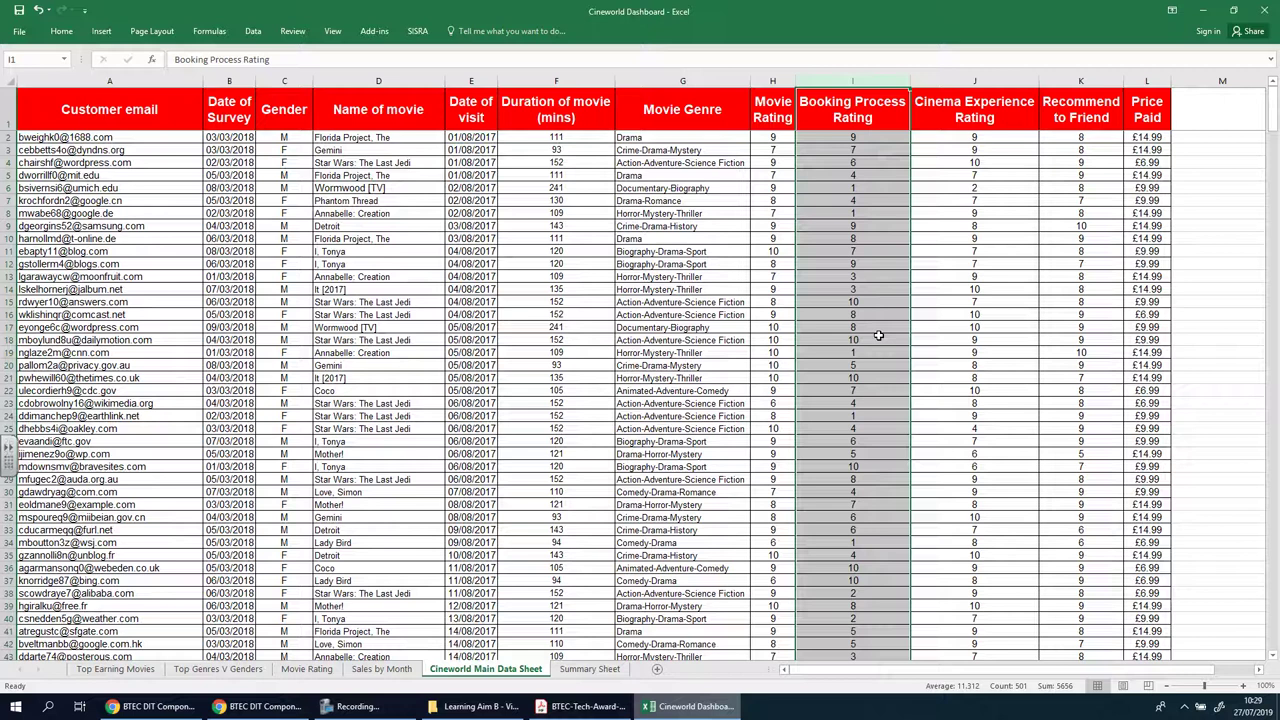
left_click_drag(853, 137, 864, 262)
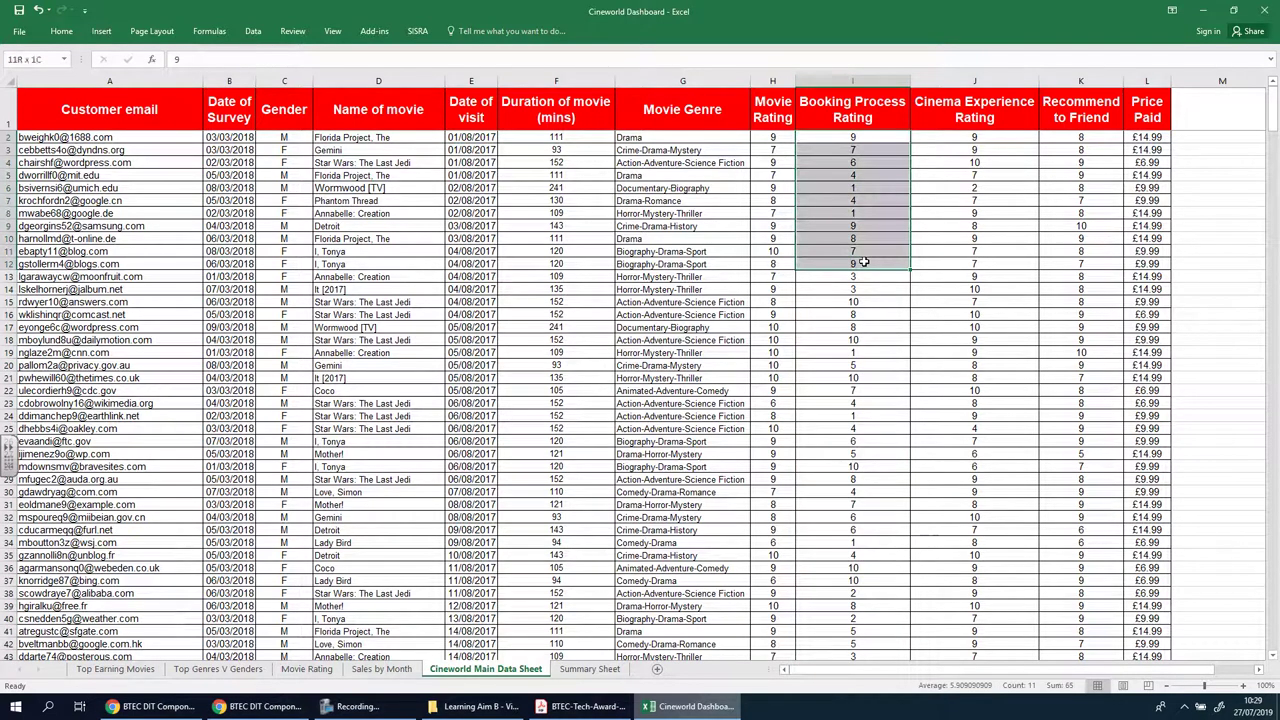
left_click(861, 80)
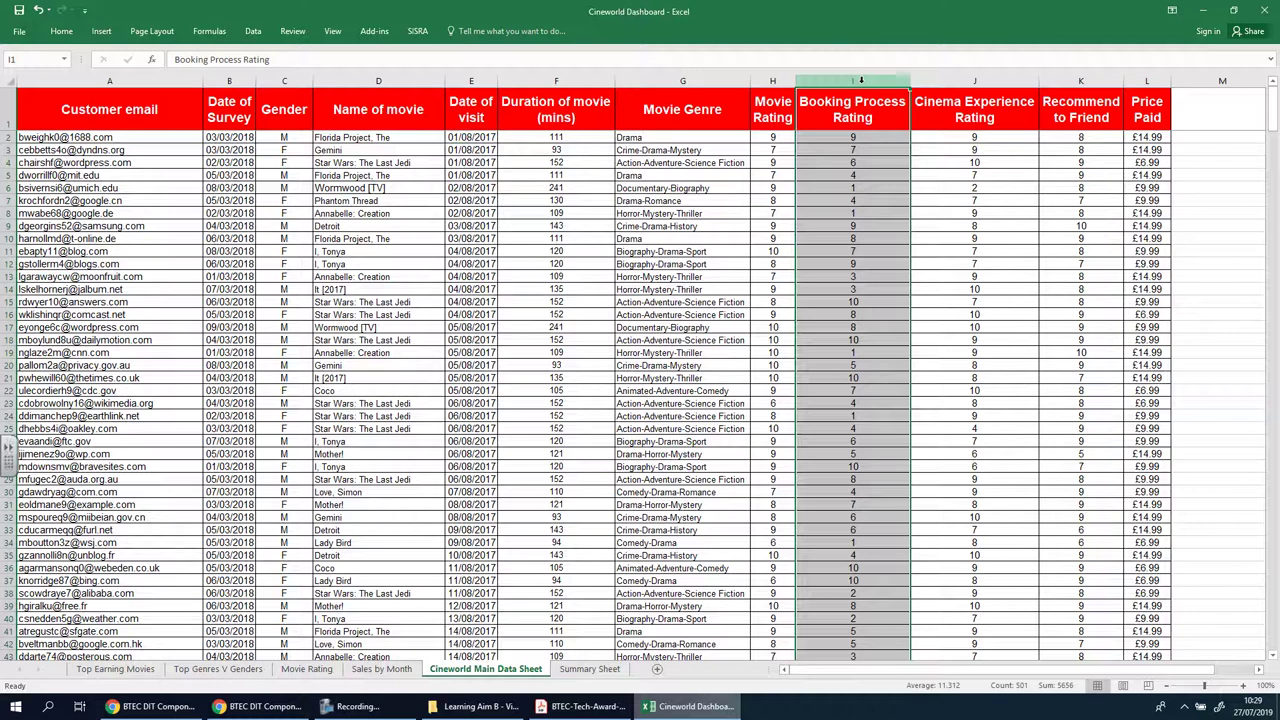
left_click(816, 128)
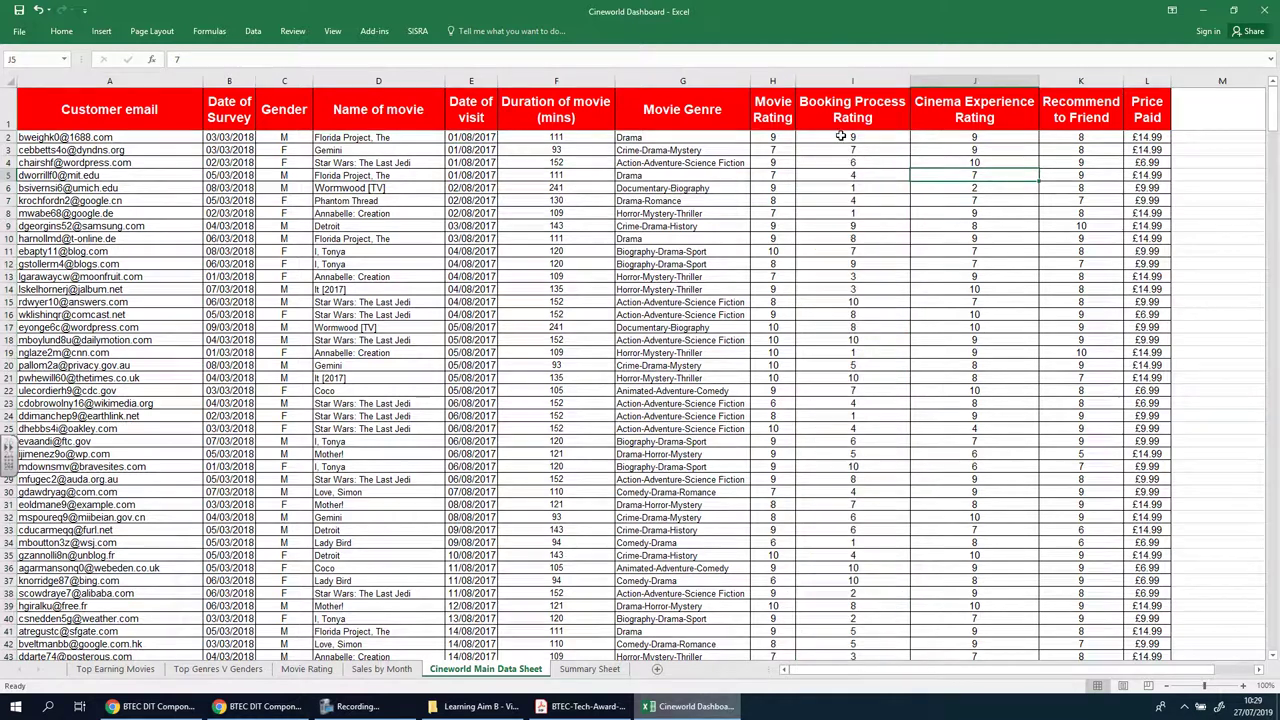
left_click_drag(843, 137, 1022, 466)
left_click(915, 187)
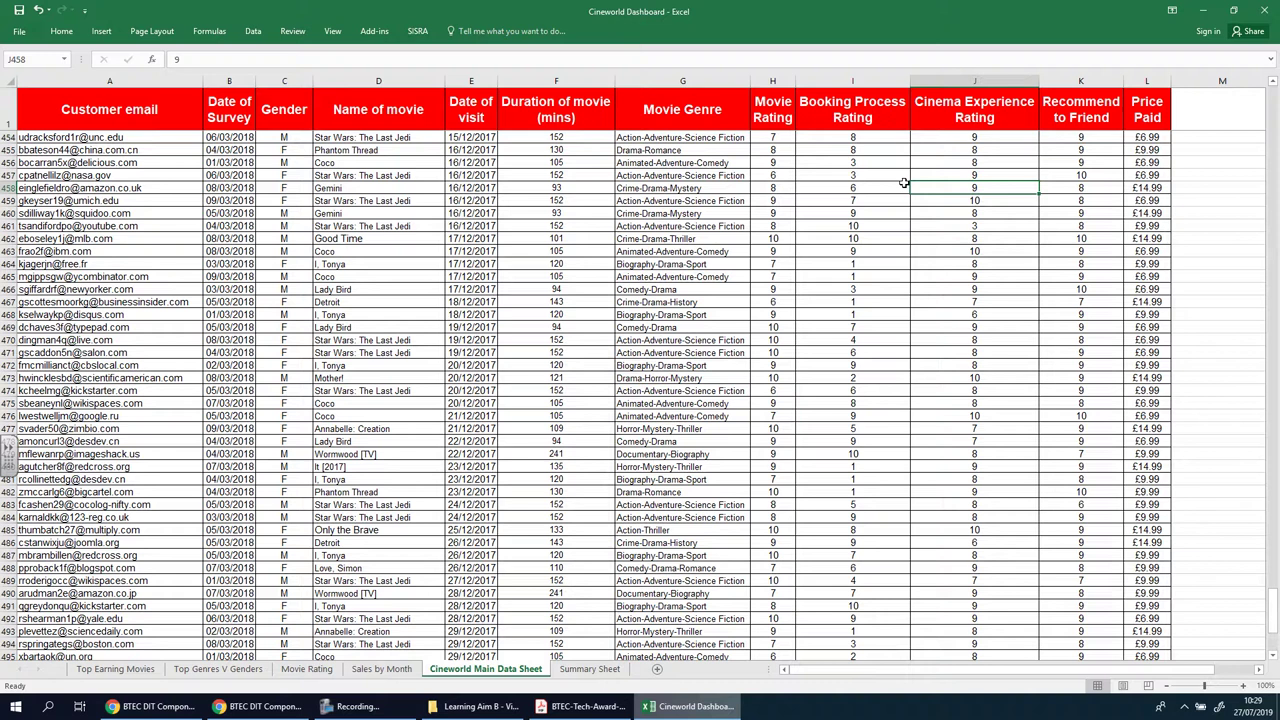
scroll(787, 165, "up", 2)
scroll(787, 165, "up", 20)
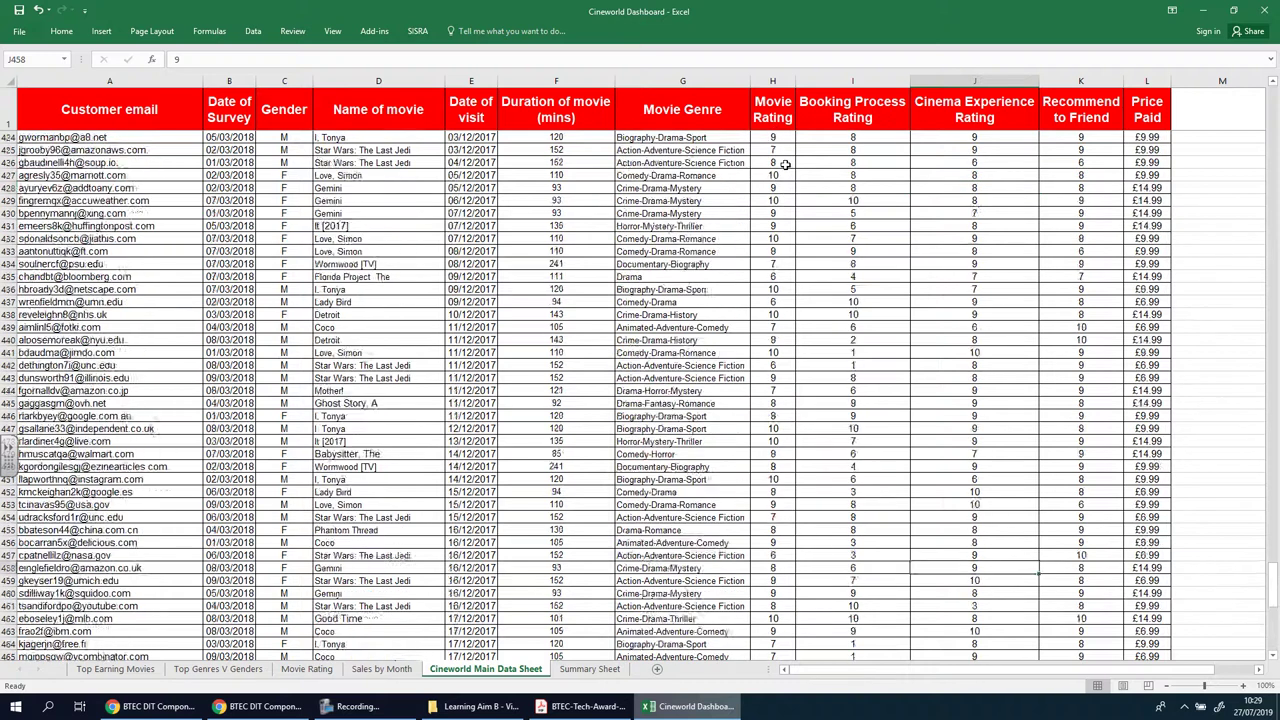
scroll(785, 157, "up", 20)
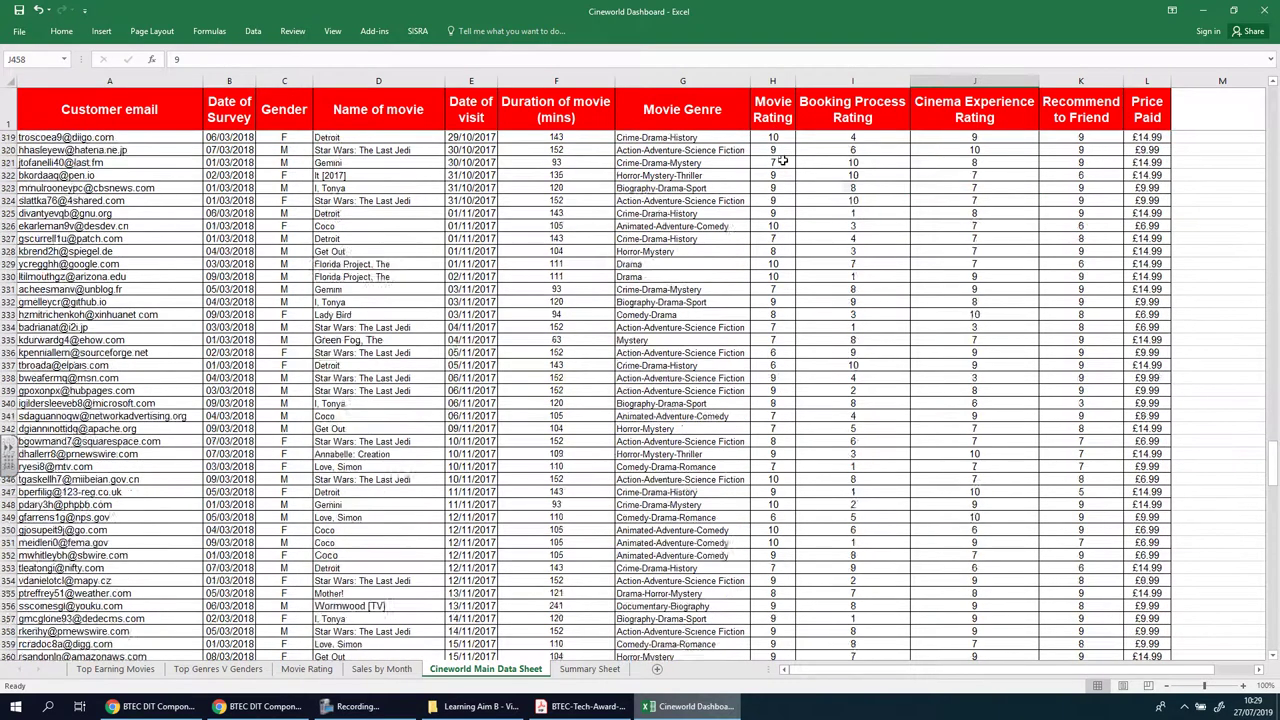
scroll(785, 160, "up", 20)
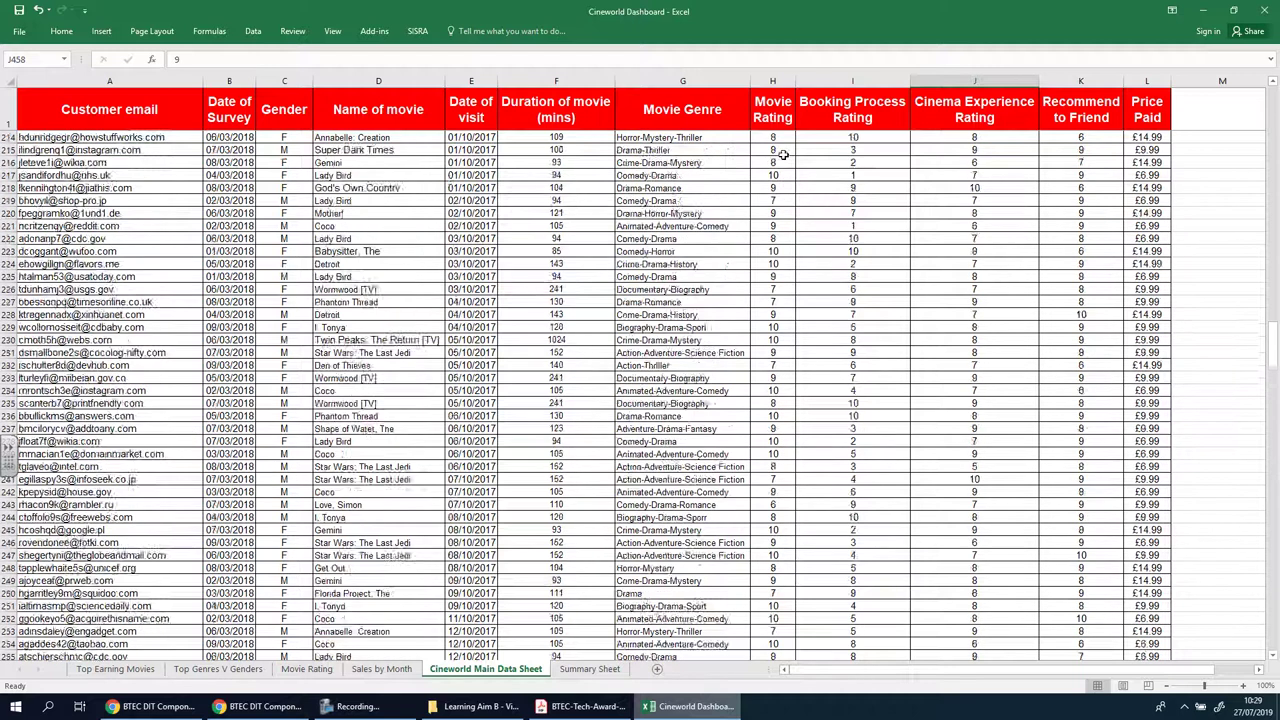
left_click_drag(1268, 283, 1268, 100)
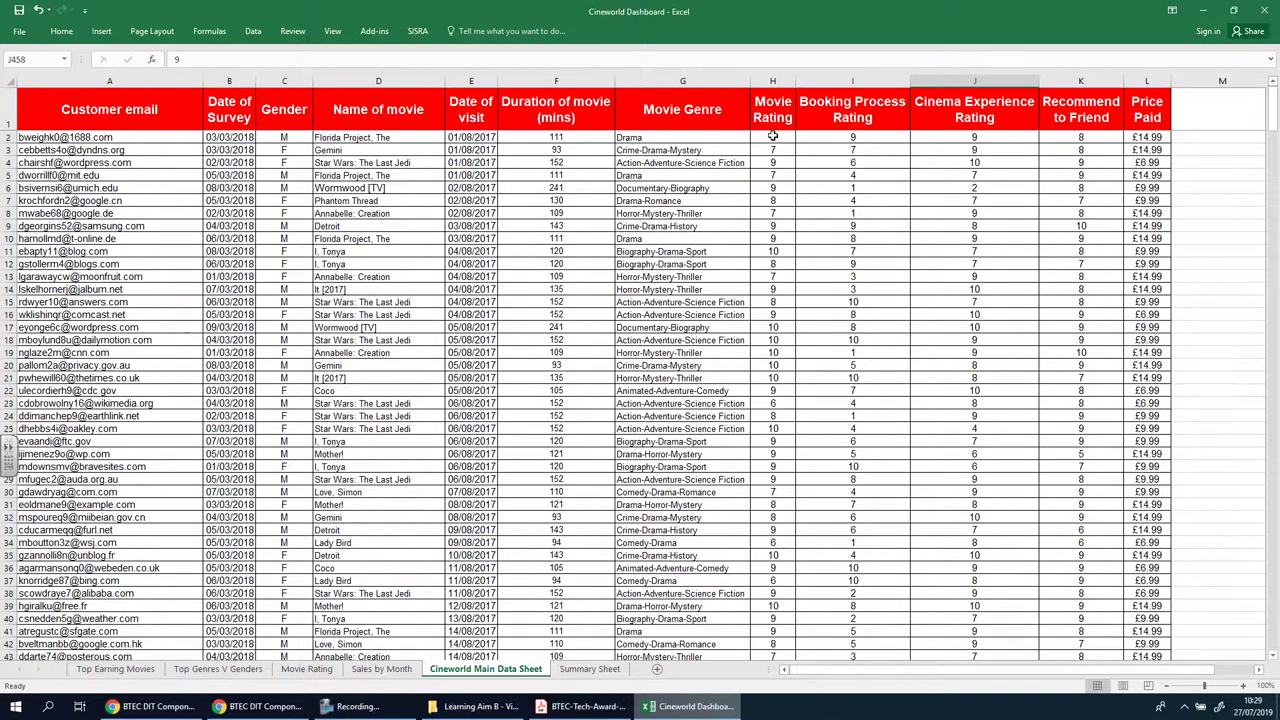
Step: Start a Greater Than highlight rule with threshold 7 on the data cells from Movie Rating to Recommend to Friend, H2:K500
left_click_drag(772, 137, 1080, 598)
left_click(70, 32)
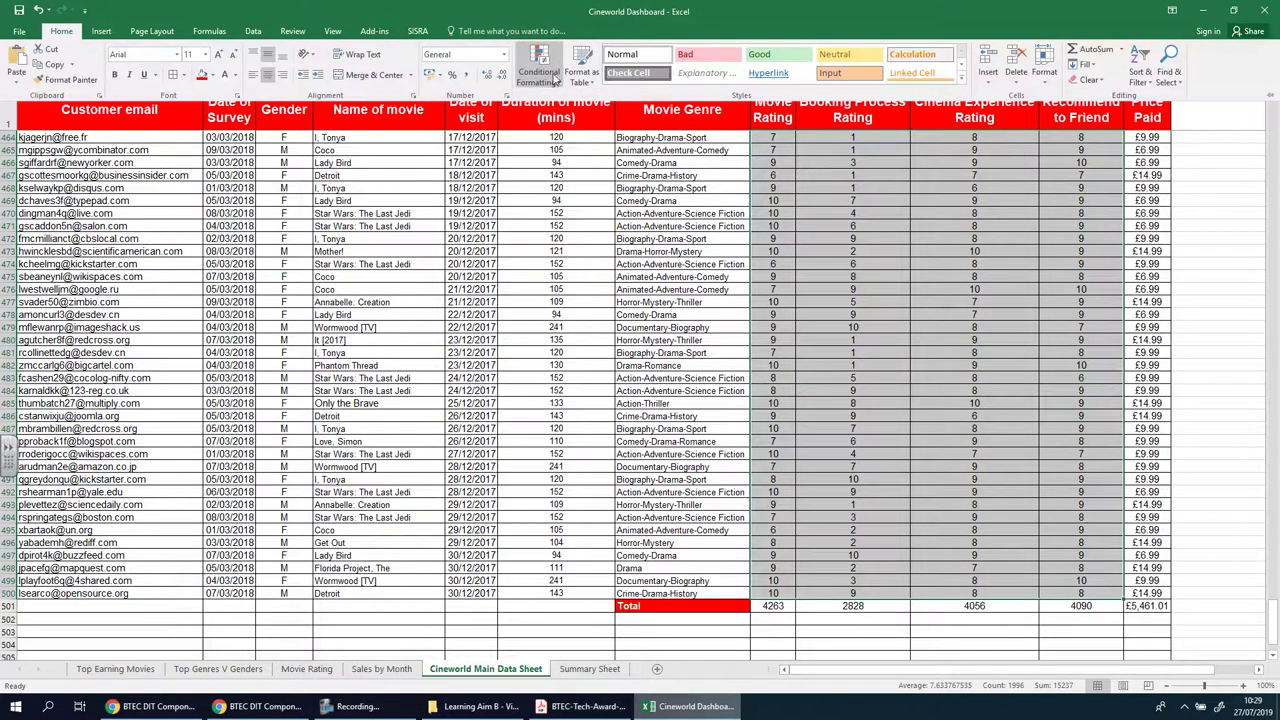
left_click(556, 80)
mouse_move(558, 96)
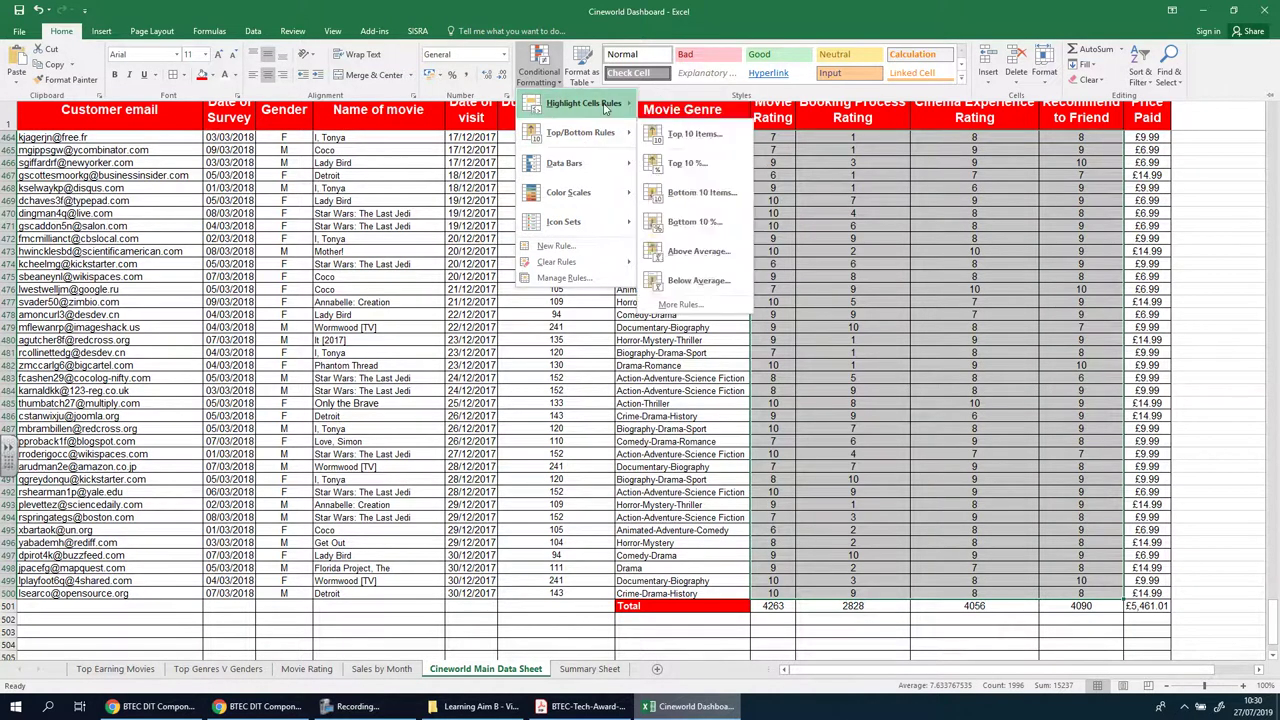
mouse_move(604, 109)
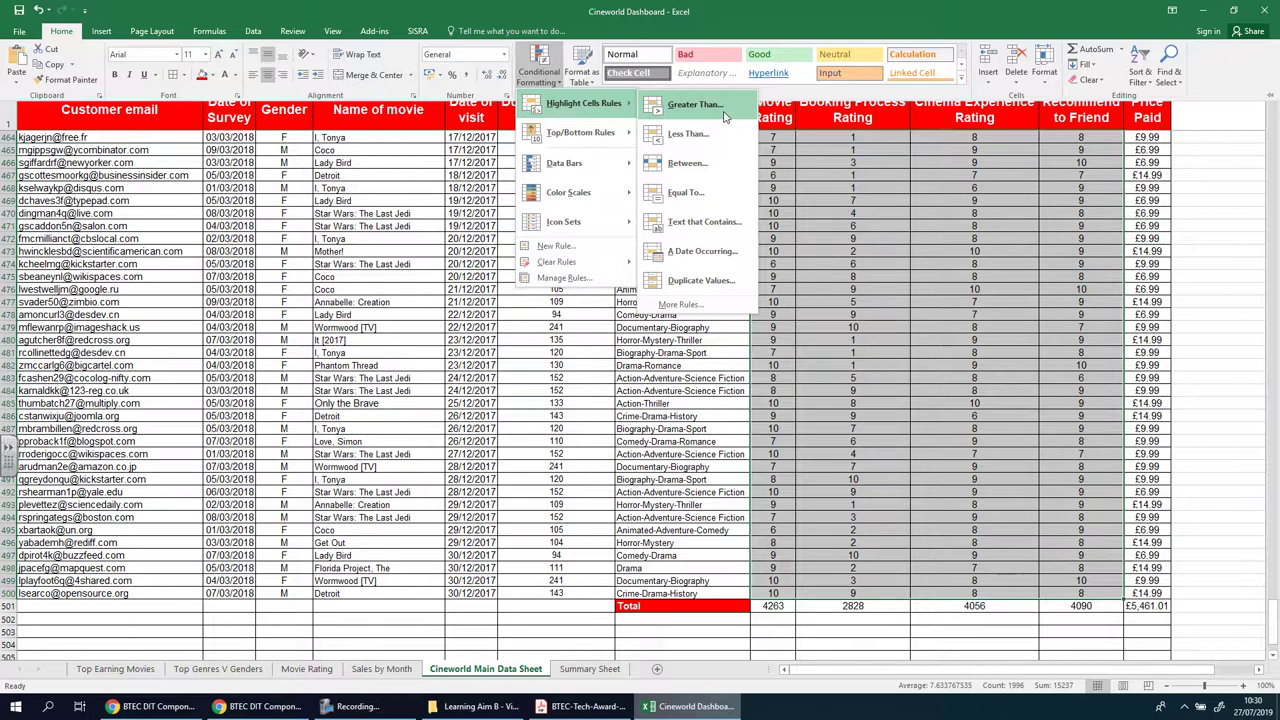
left_click(725, 118)
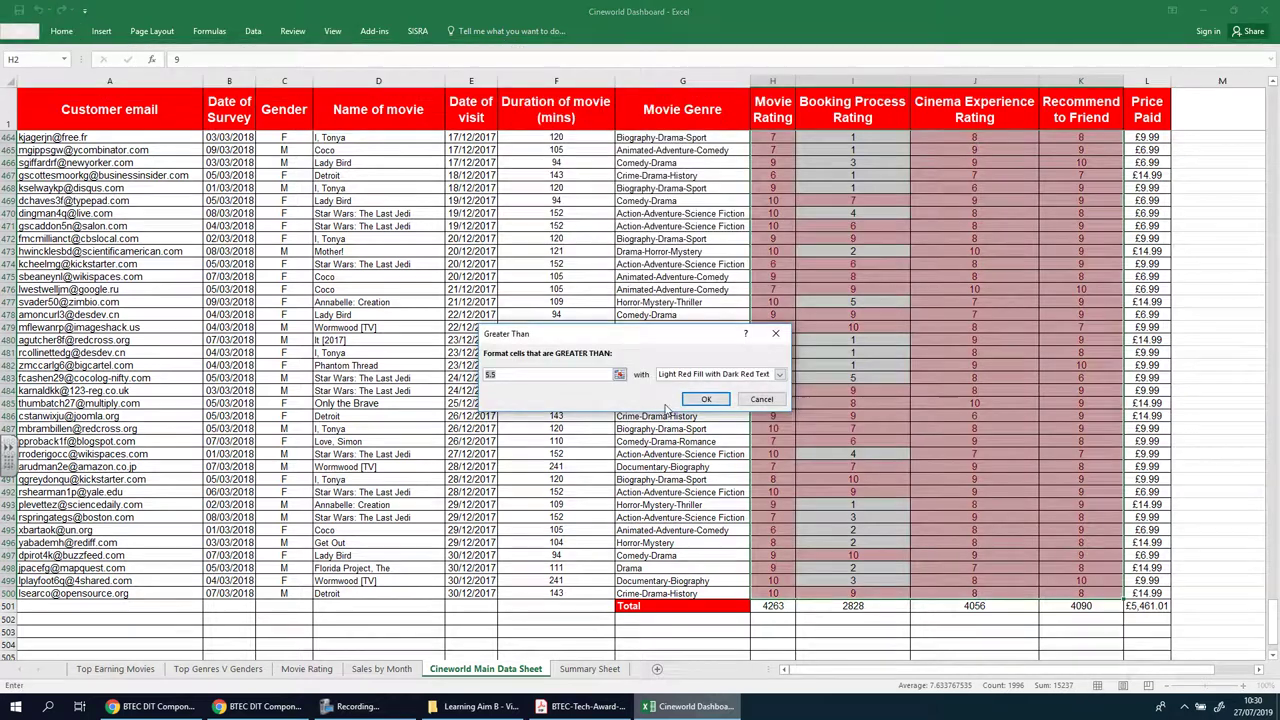
left_click(557, 375)
key("BackSpace")
key("BackSpace")
key("BackSpace")
type("7")
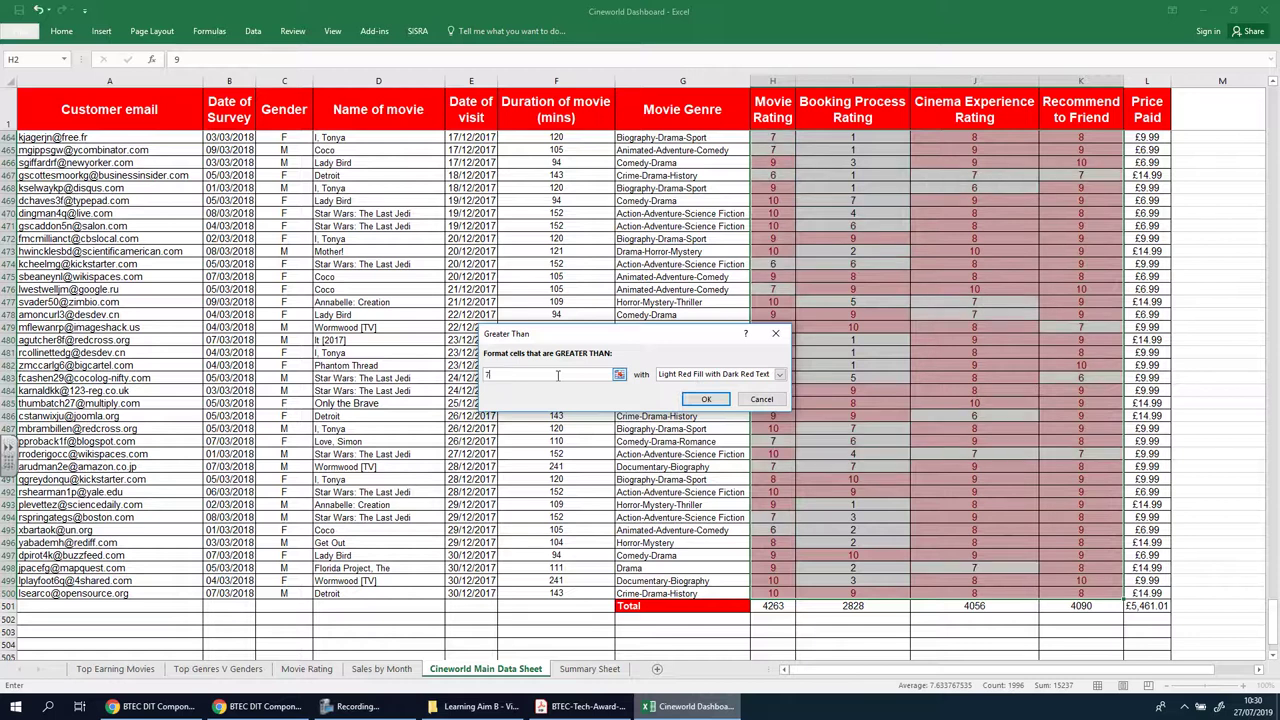
Step: Give the Greater Than rule a custom format with a green fill
left_click(781, 375)
left_click(703, 443)
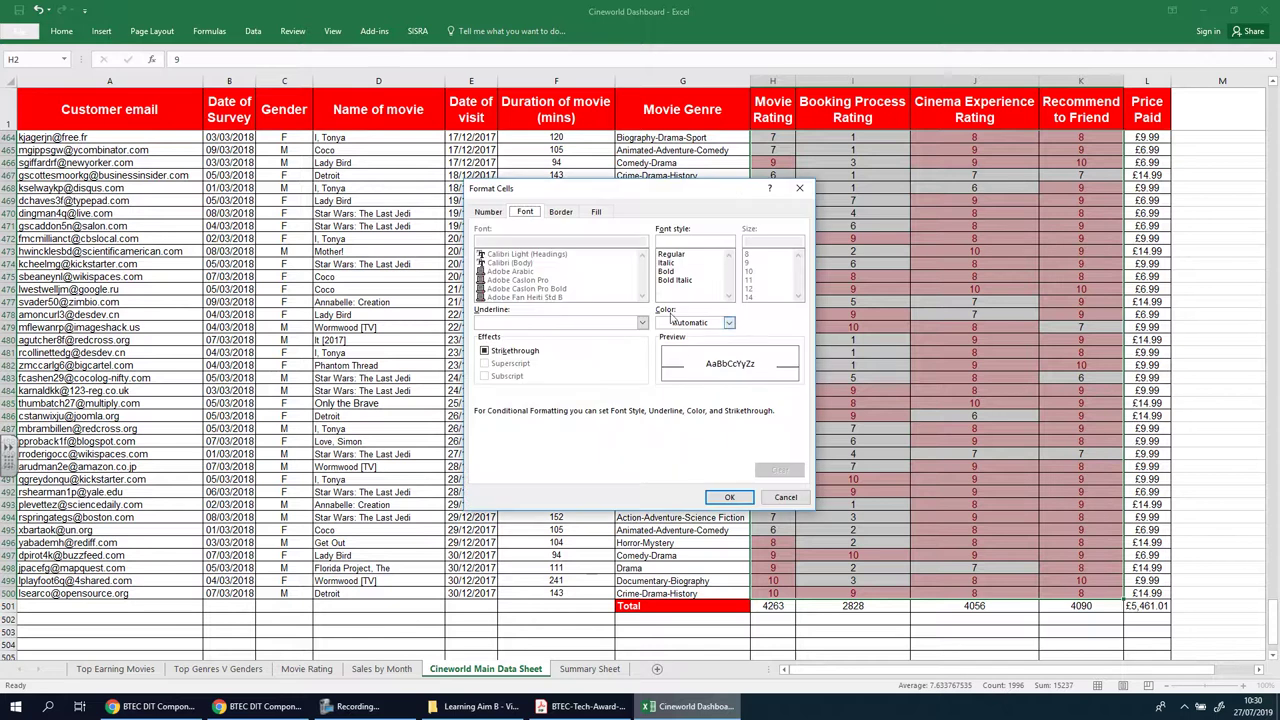
left_click(596, 212)
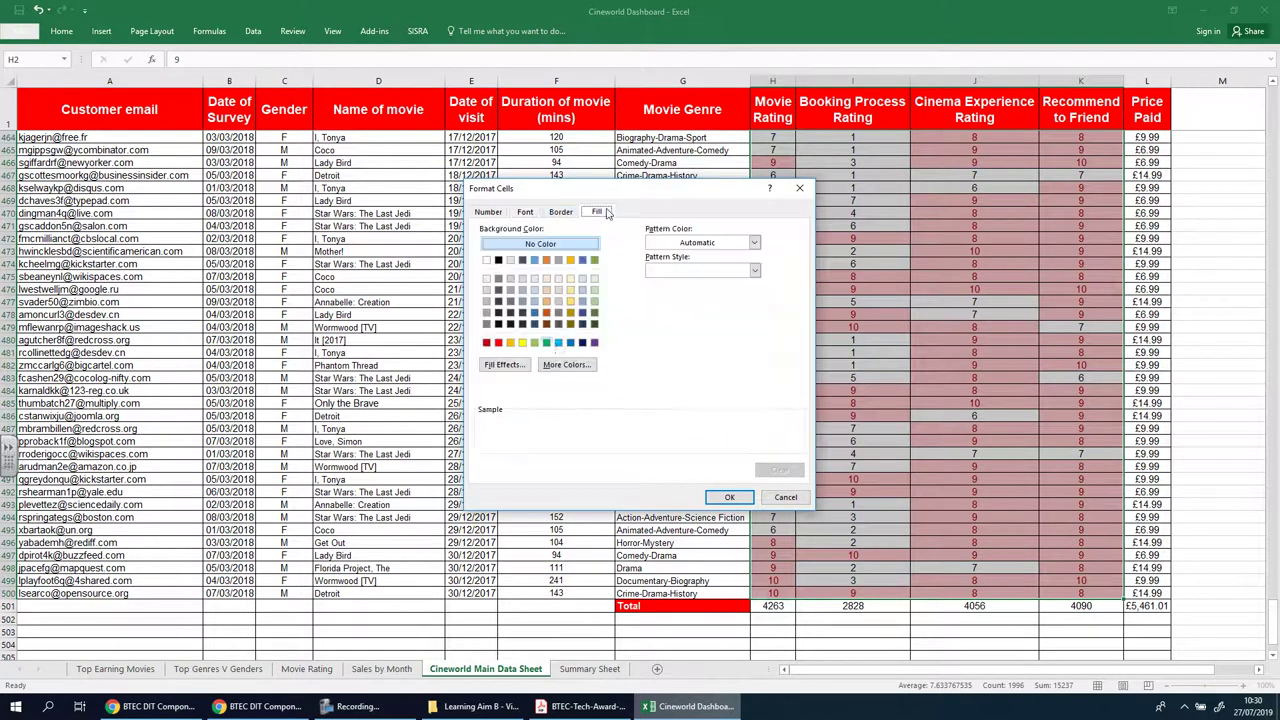
left_click(546, 342)
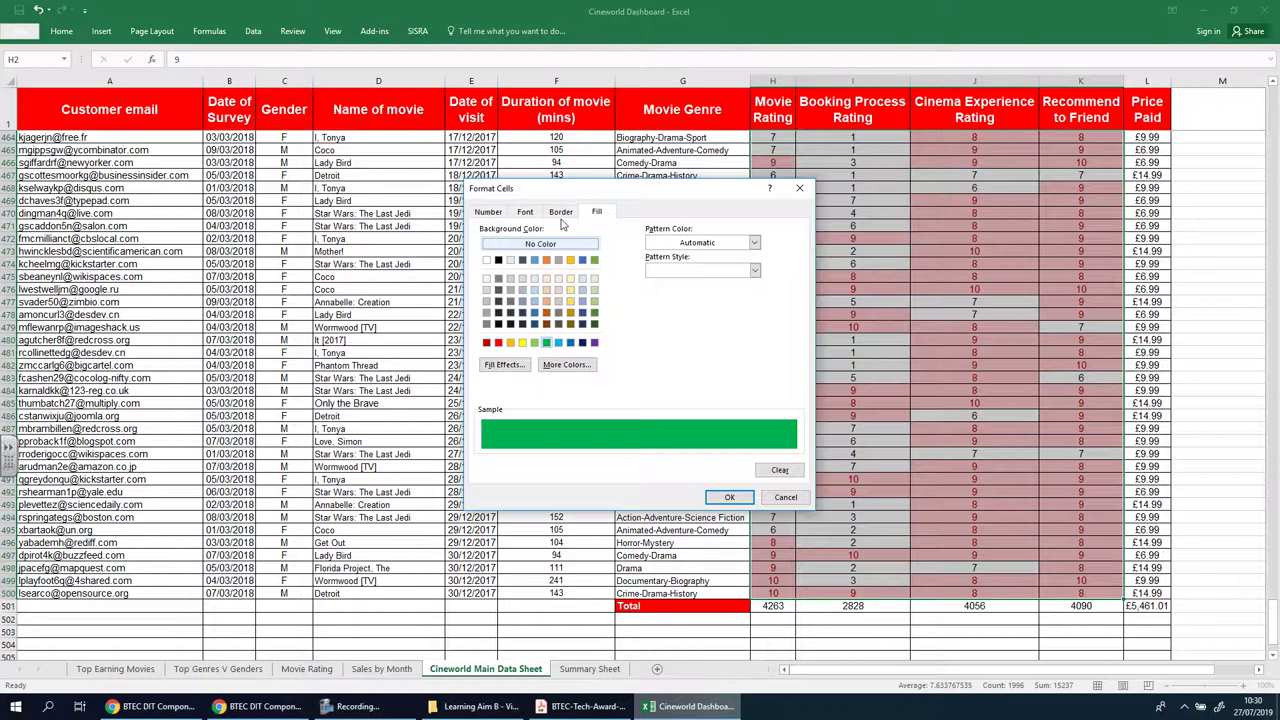
Step: Set the custom format's font to bold white and apply the Greater Than rule
left_click(525, 212)
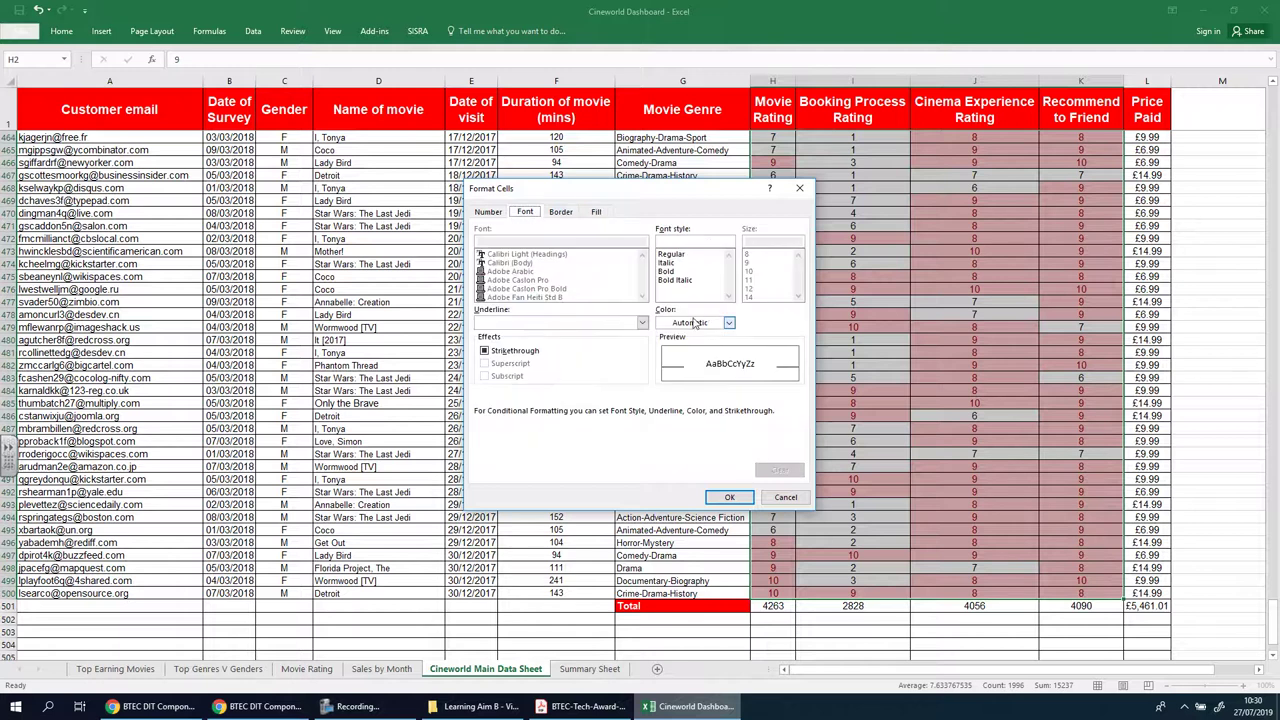
left_click(729, 323)
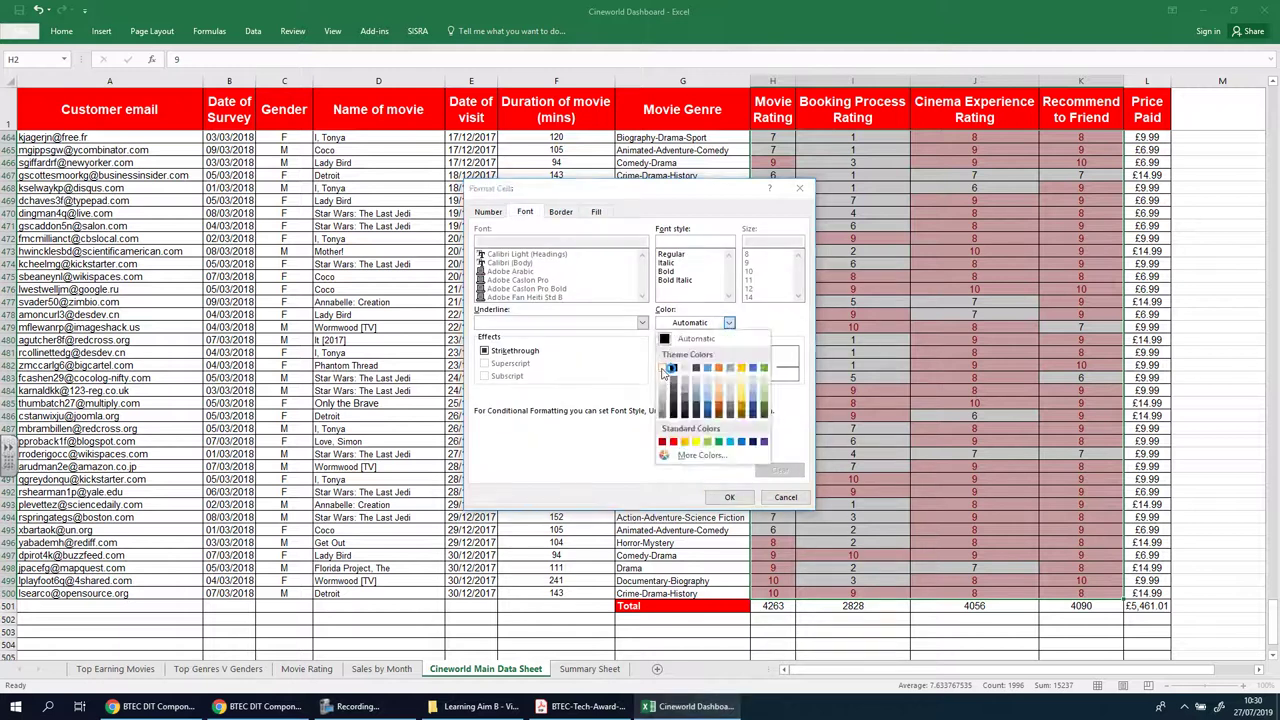
left_click(662, 346)
left_click(686, 272)
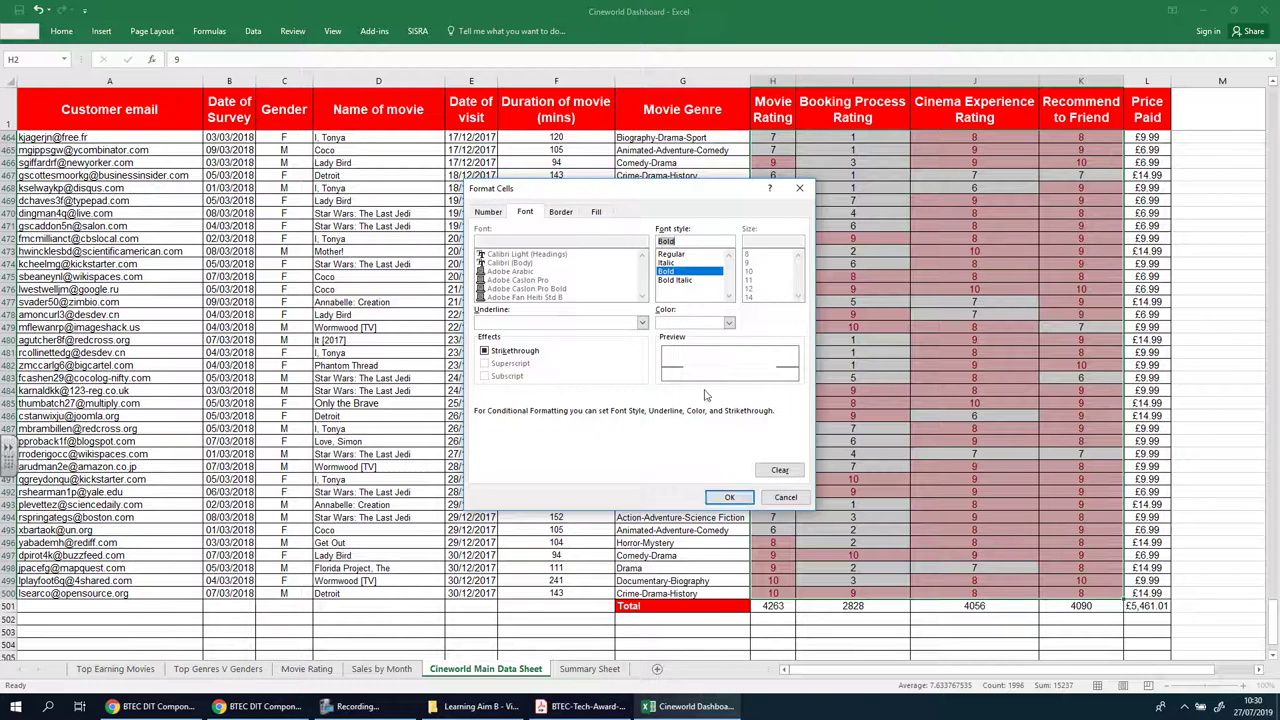
left_click(729, 497)
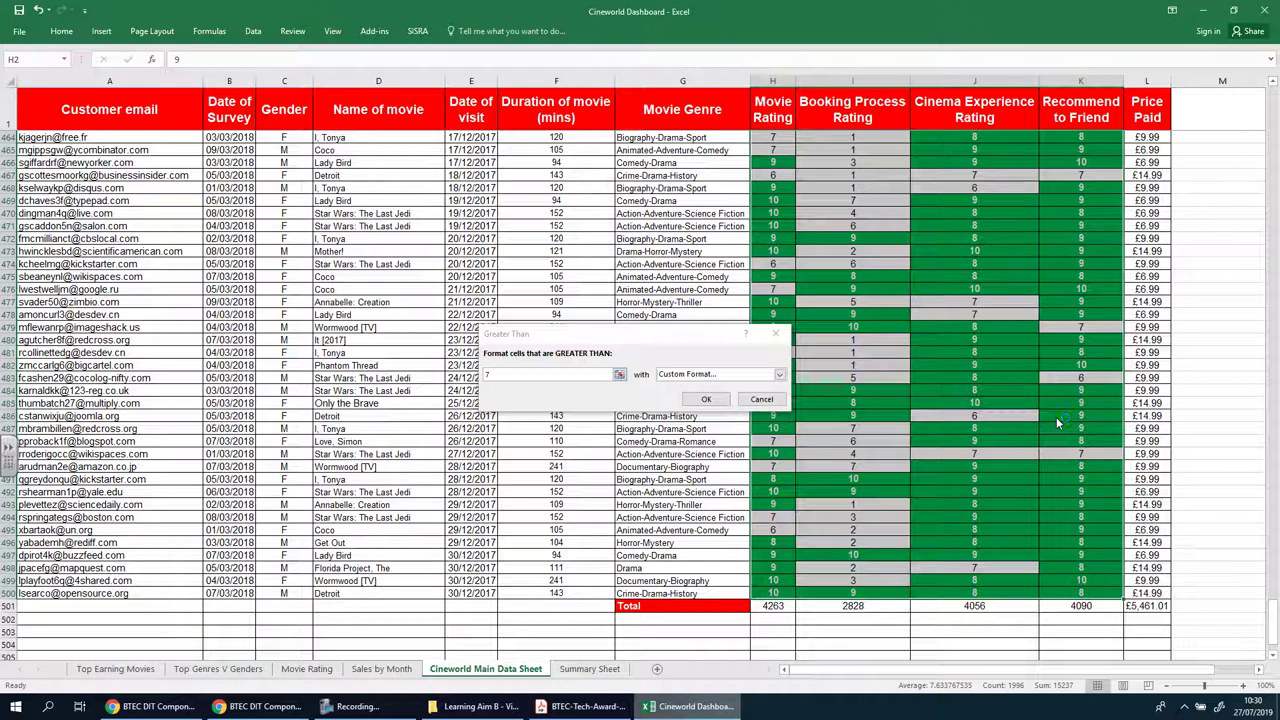
left_click(706, 399)
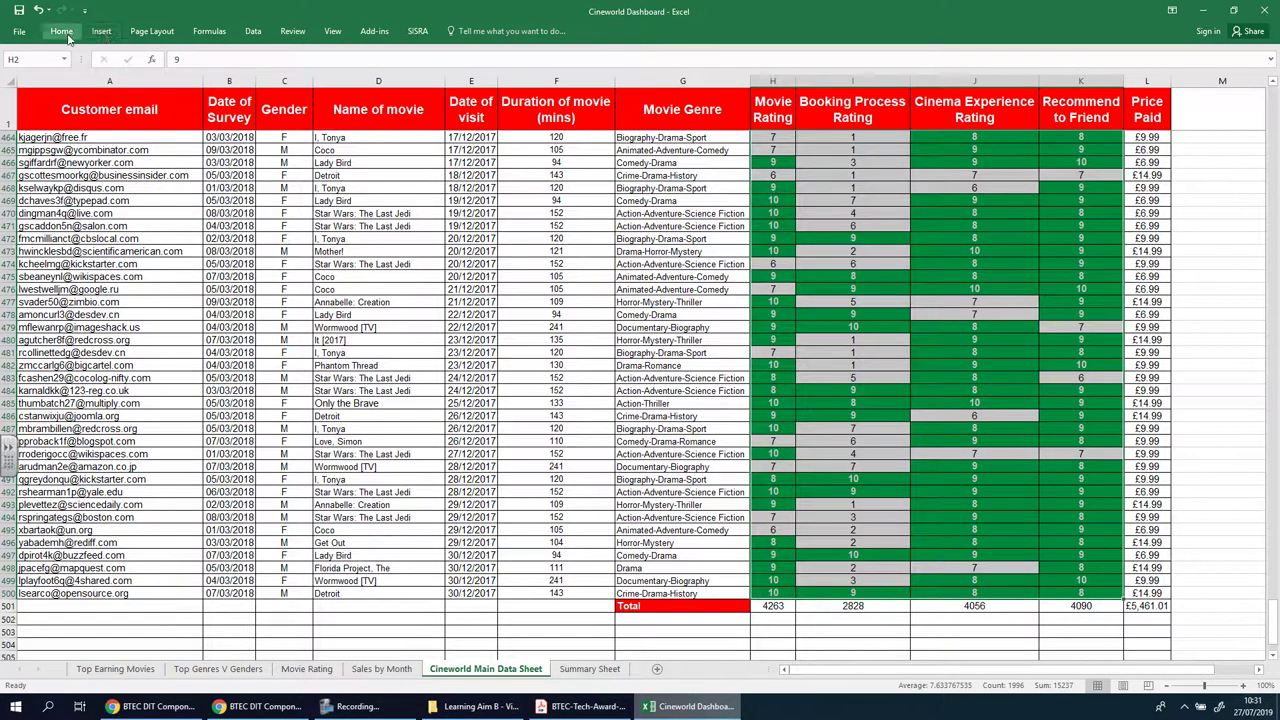
Step: Start a Less Than highlight rule with threshold 5 on the selected rating cells and give it a custom red fill
left_click(62, 32)
left_click(546, 80)
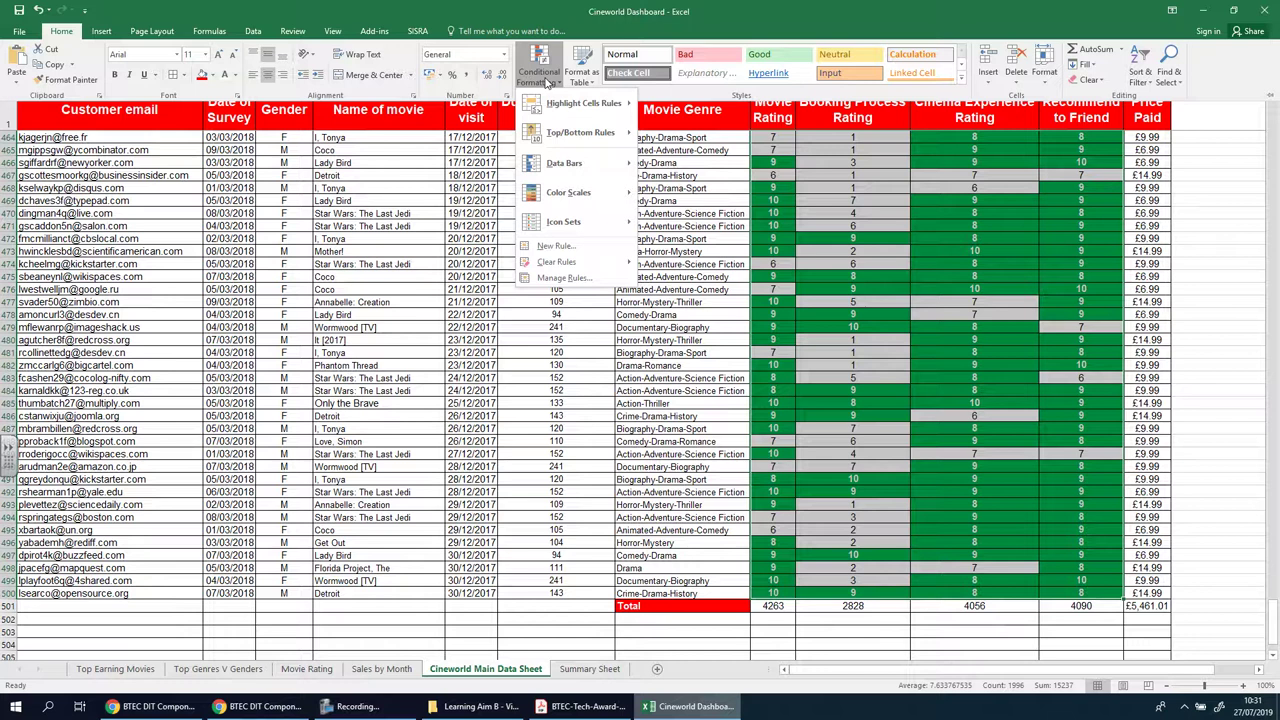
mouse_move(572, 103)
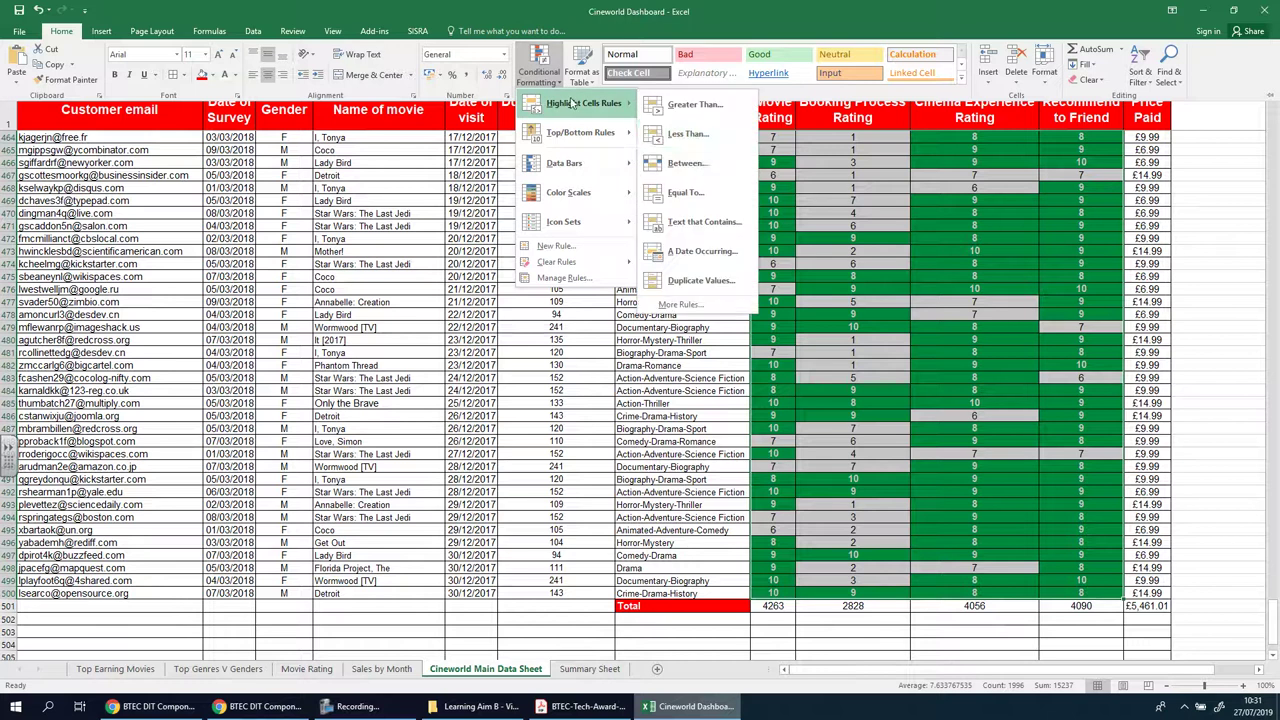
left_click(730, 134)
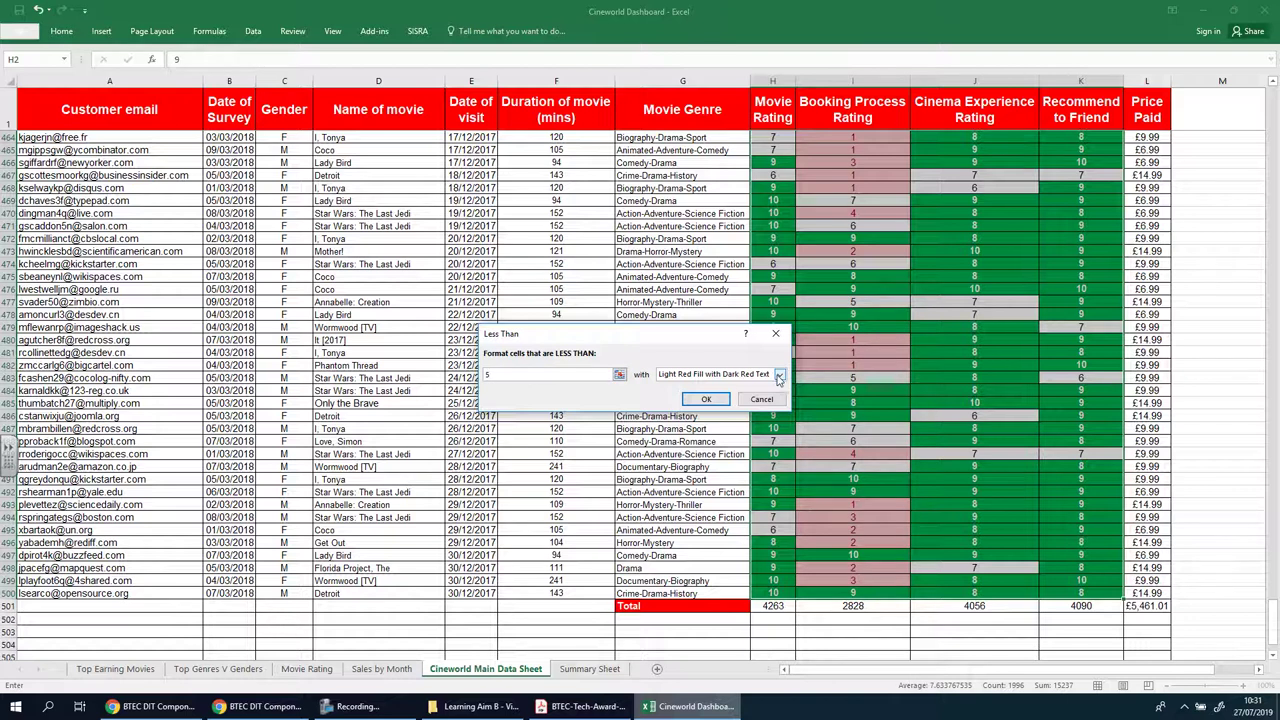
left_click(779, 375)
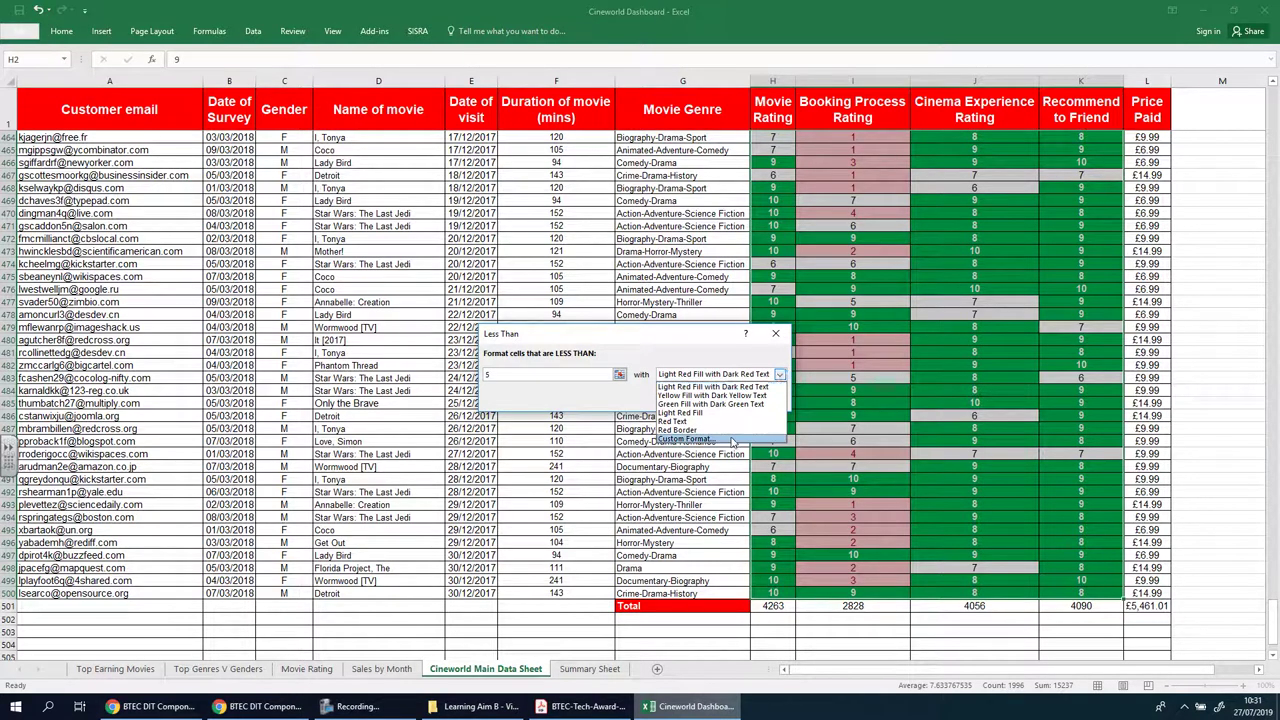
left_click(733, 441)
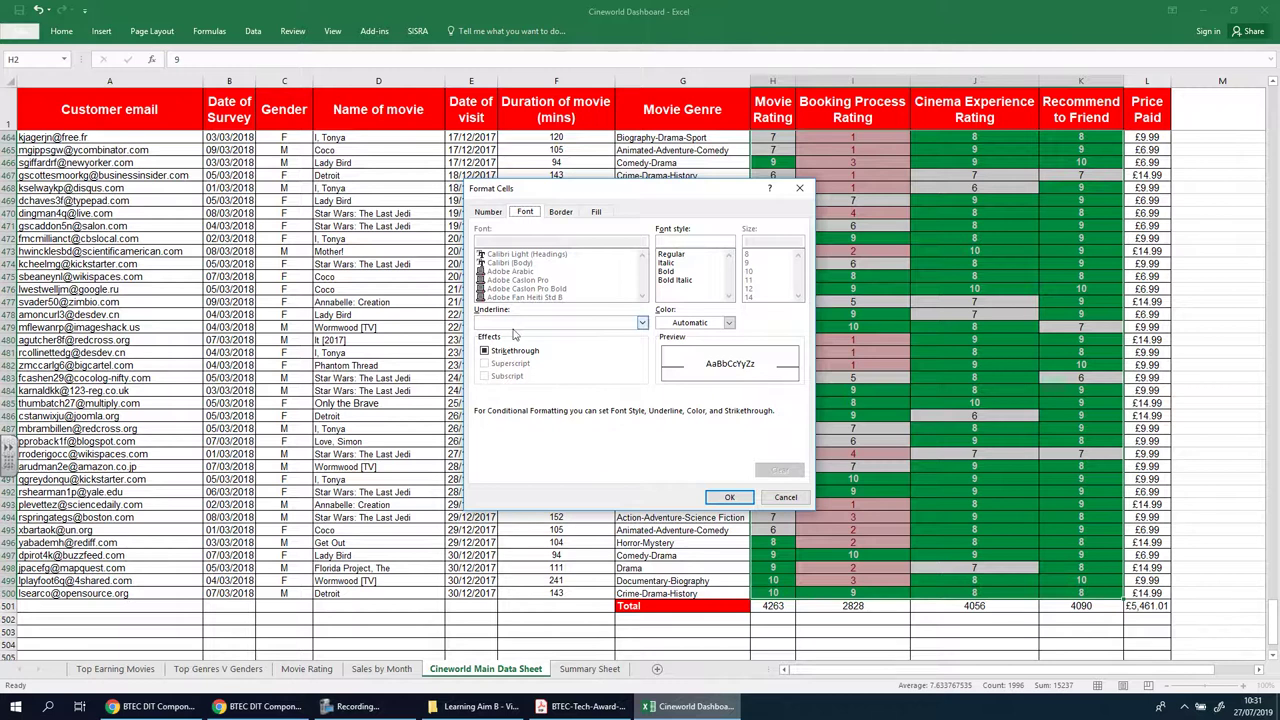
left_click(596, 212)
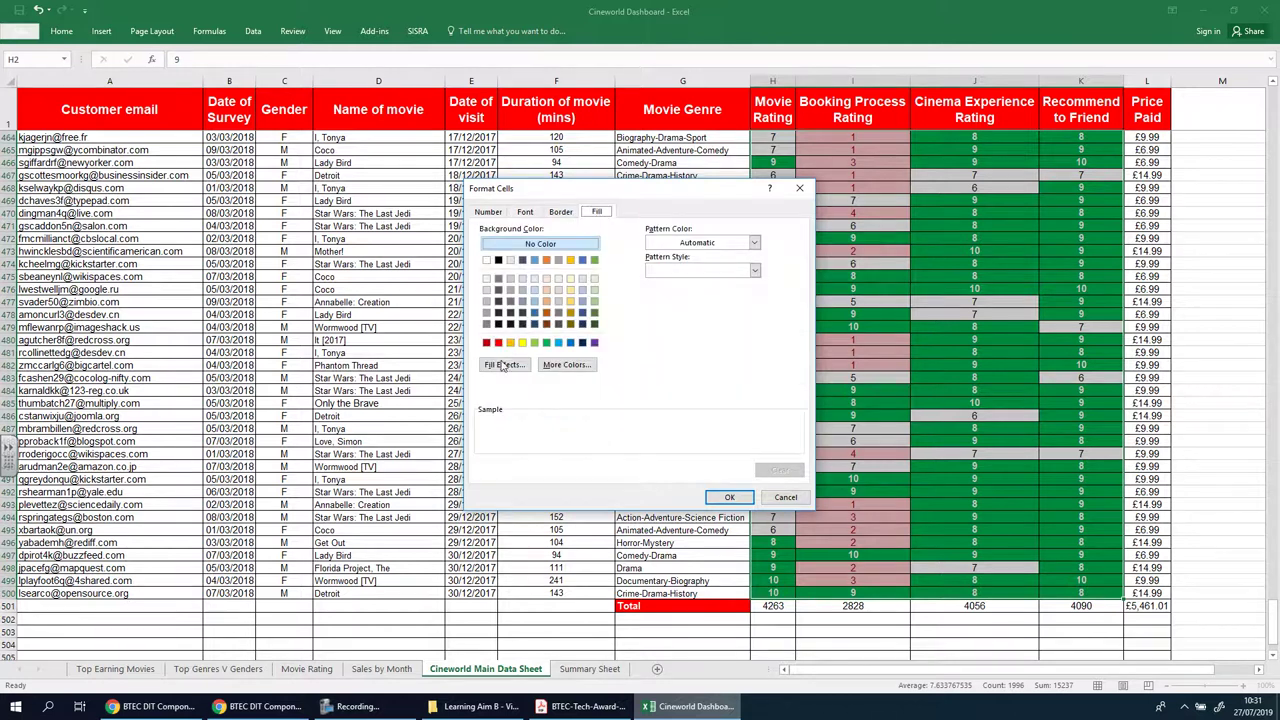
left_click(498, 343)
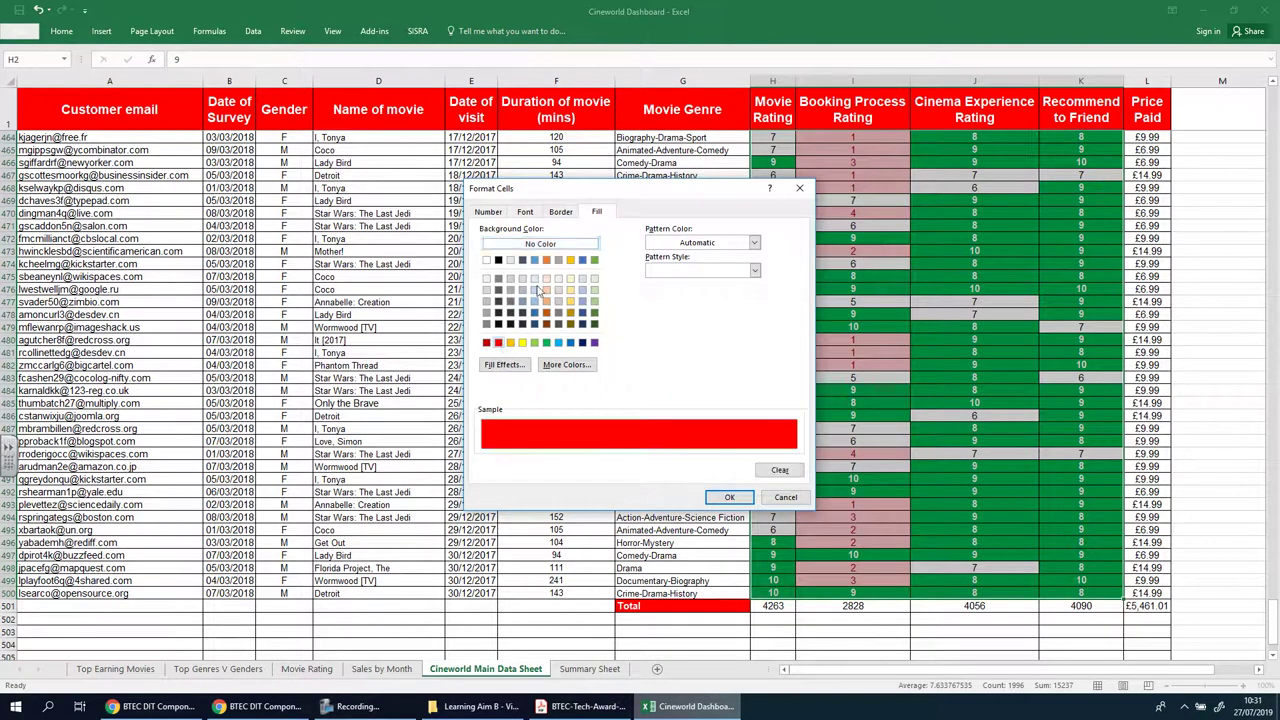
Step: Set the custom format's font to bold white and apply the Less Than rule
left_click(558, 212)
left_click(527, 213)
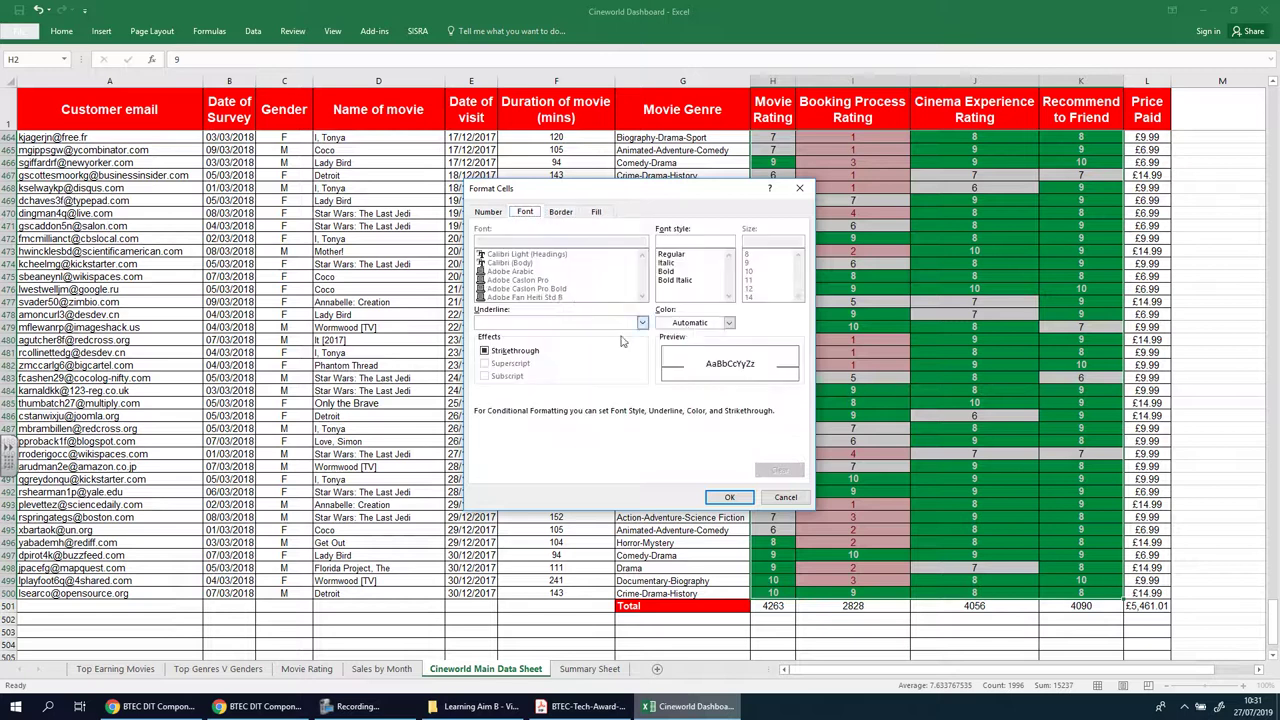
left_click(729, 322)
left_click(664, 368)
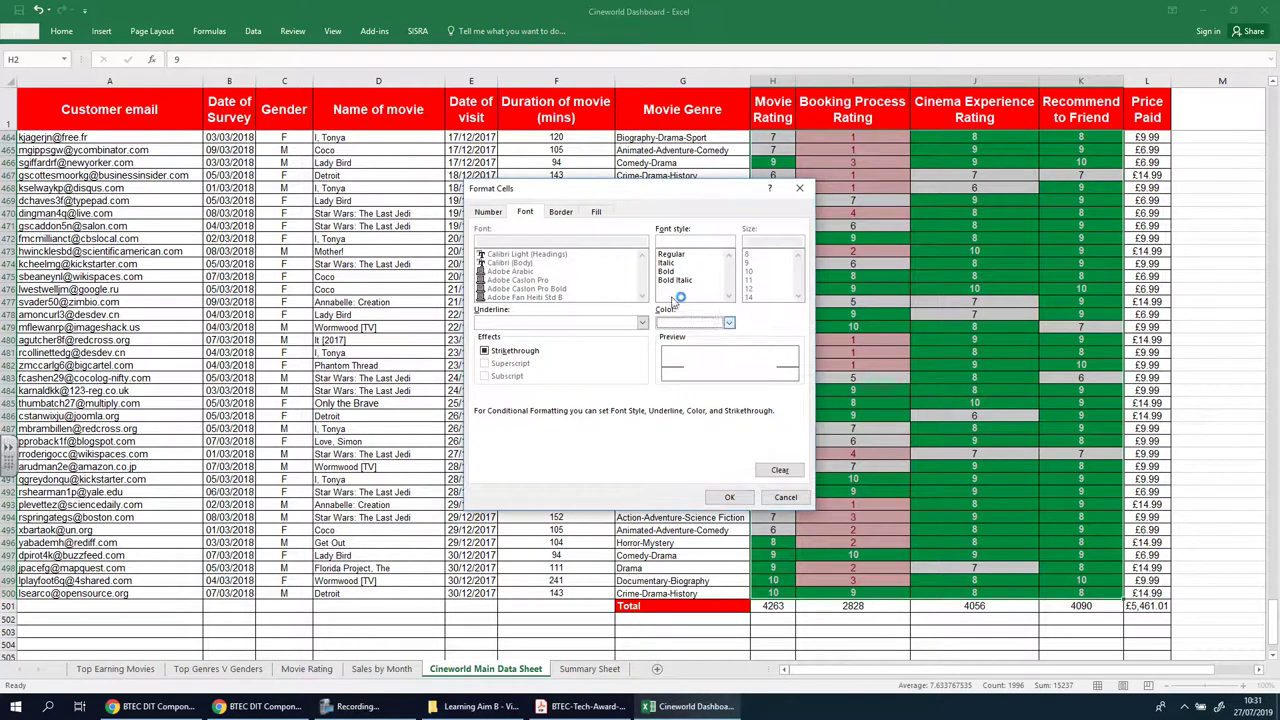
left_click(668, 271)
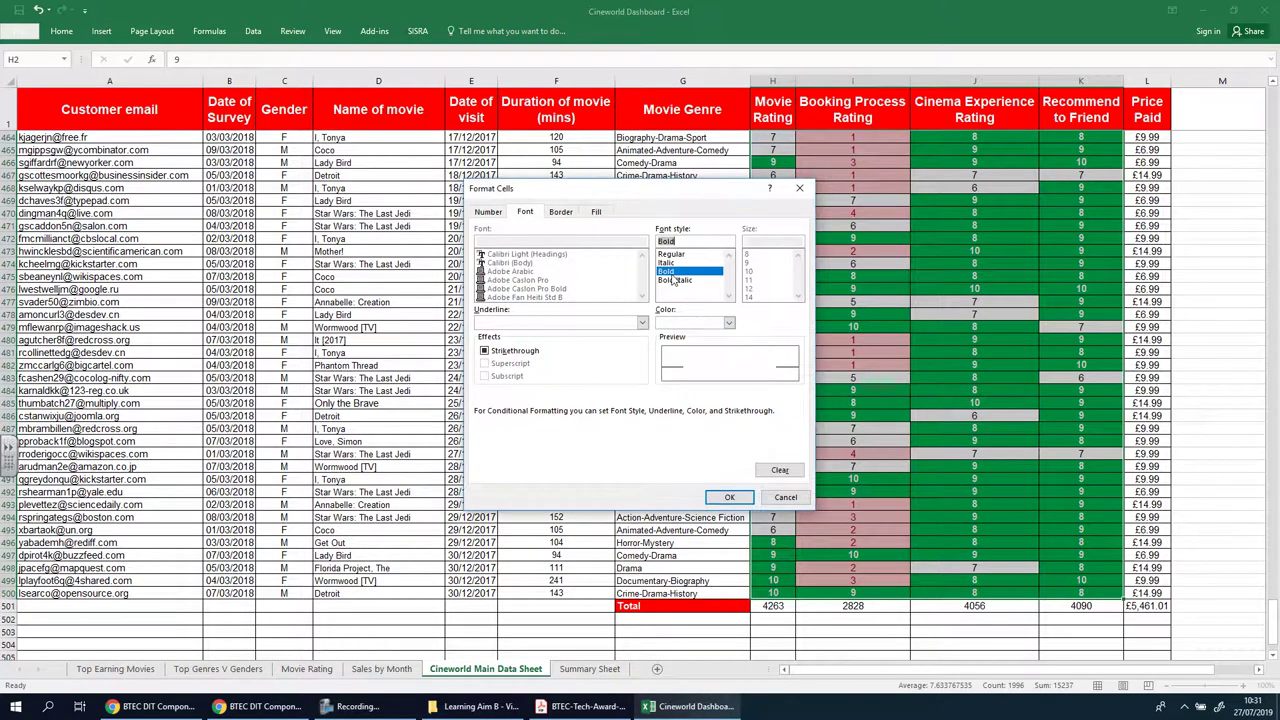
left_click(729, 497)
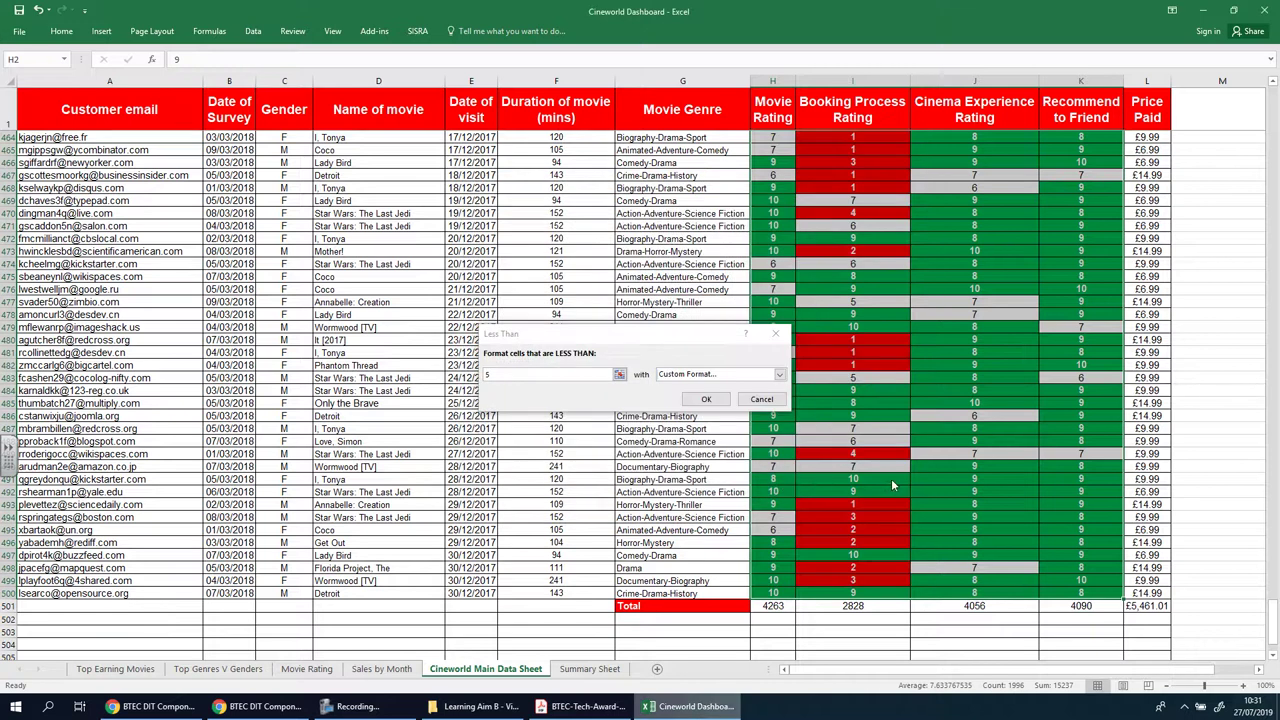
left_click(706, 399)
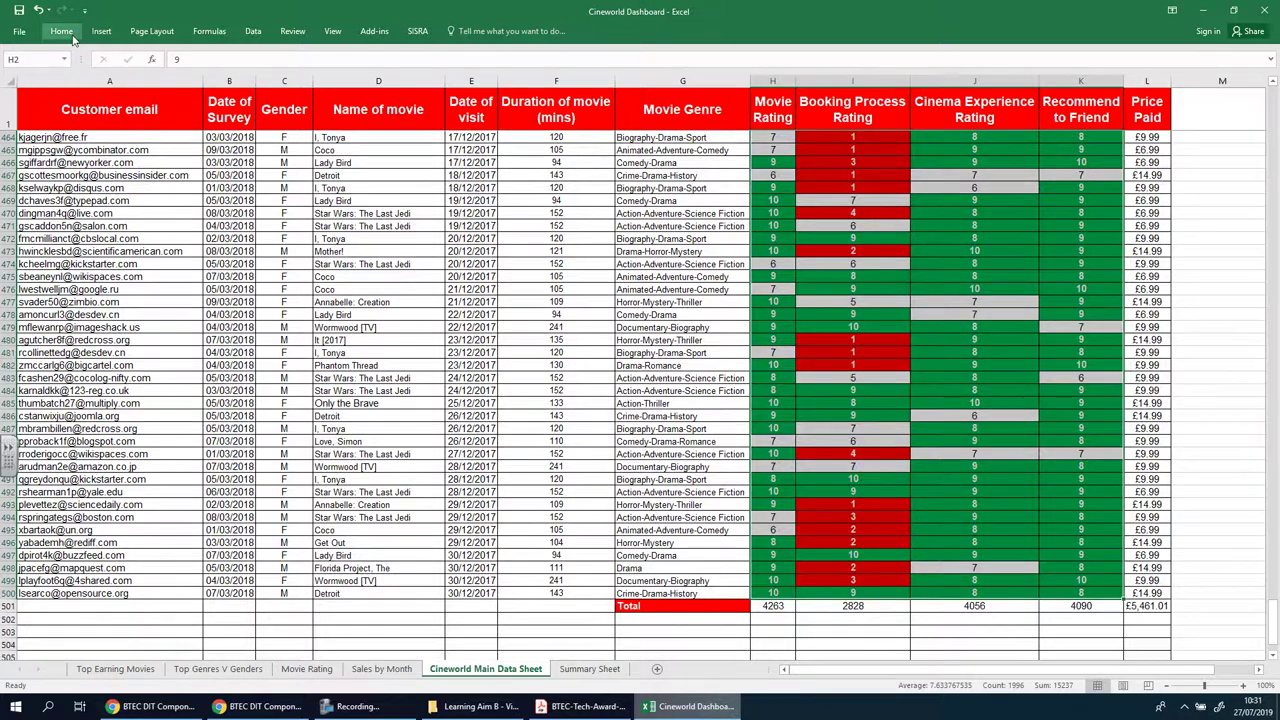
Step: Start a Between highlight rule on the same rating cells with limits 5 and 7
left_click(64, 32)
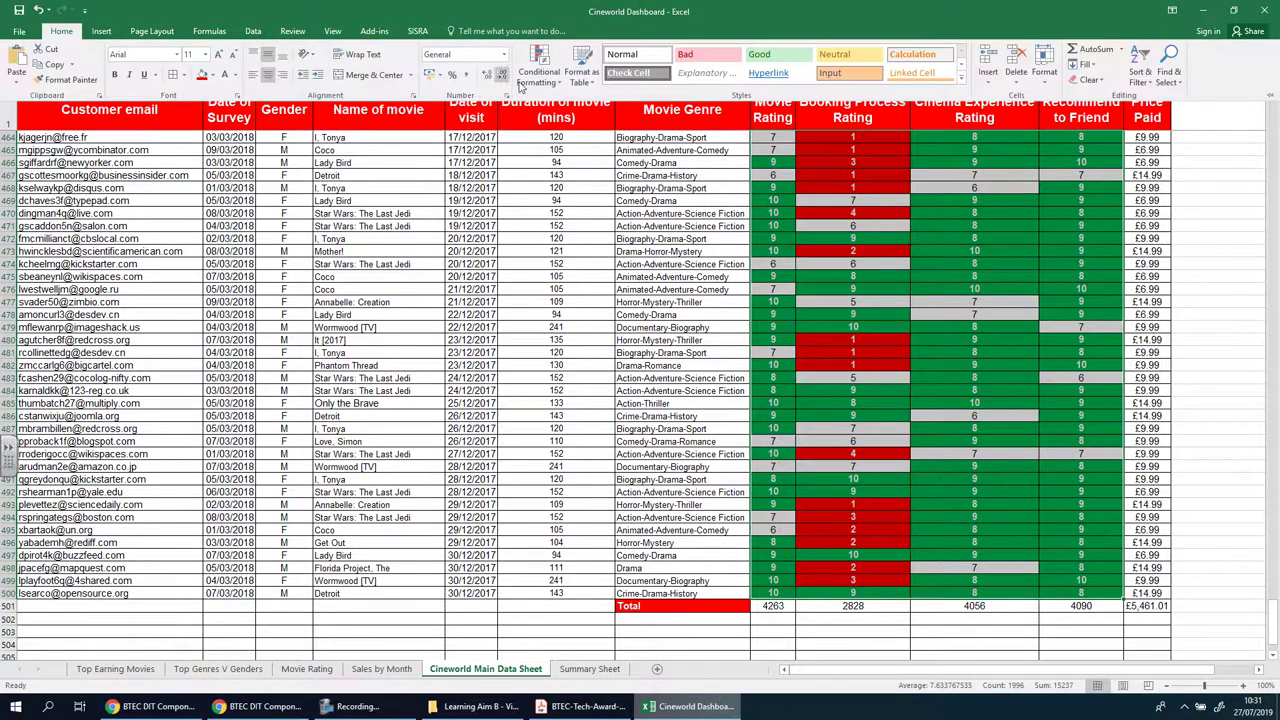
left_click(561, 86)
mouse_move(607, 109)
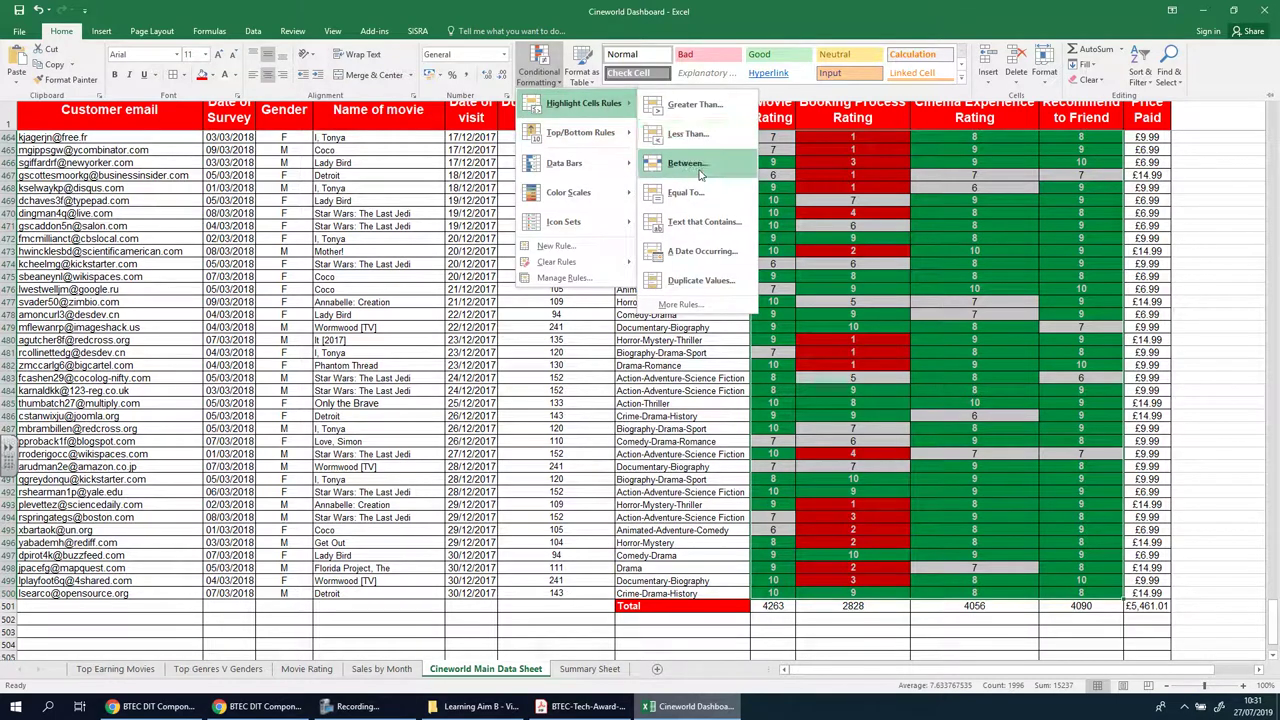
left_click(700, 175)
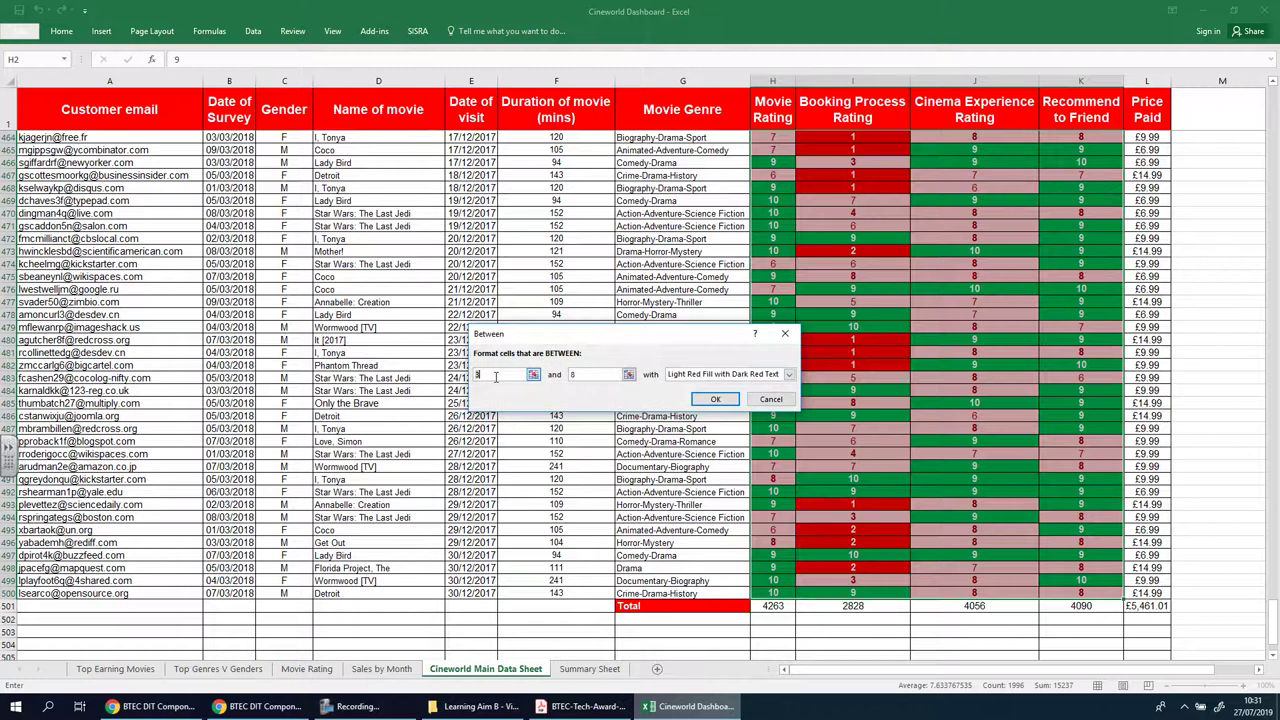
type("5")
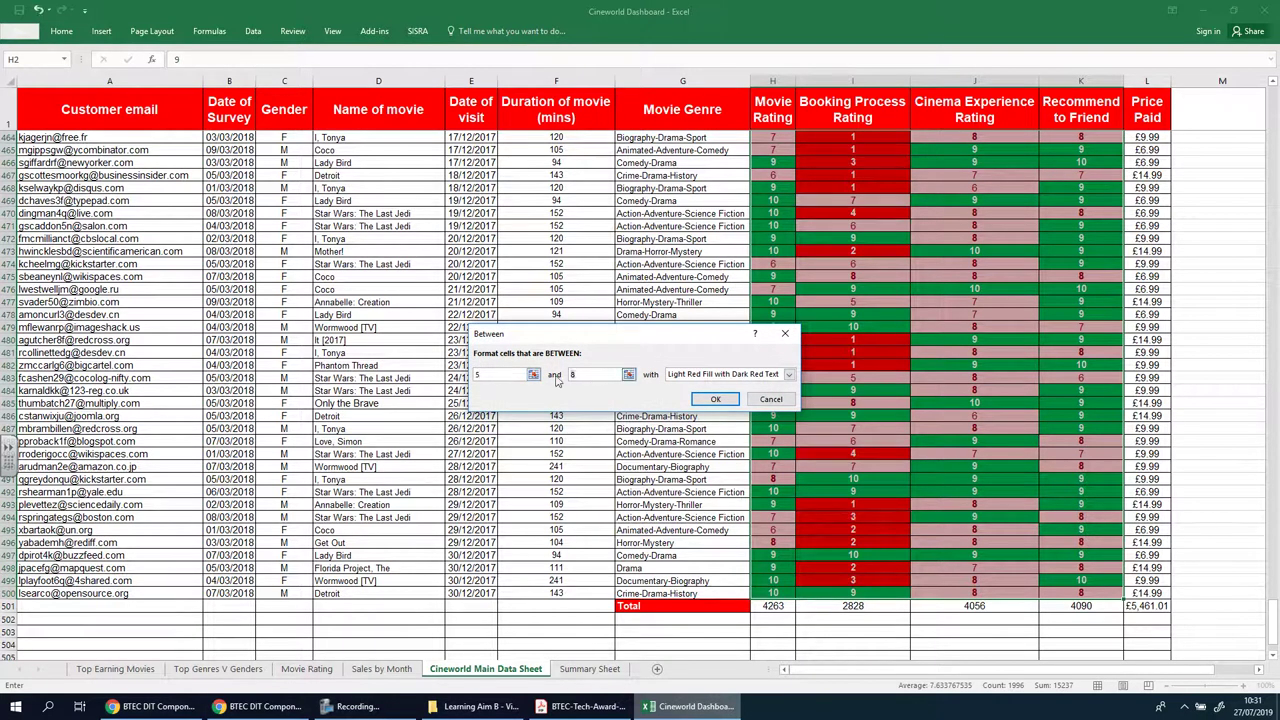
double_click(573, 374)
type("7")
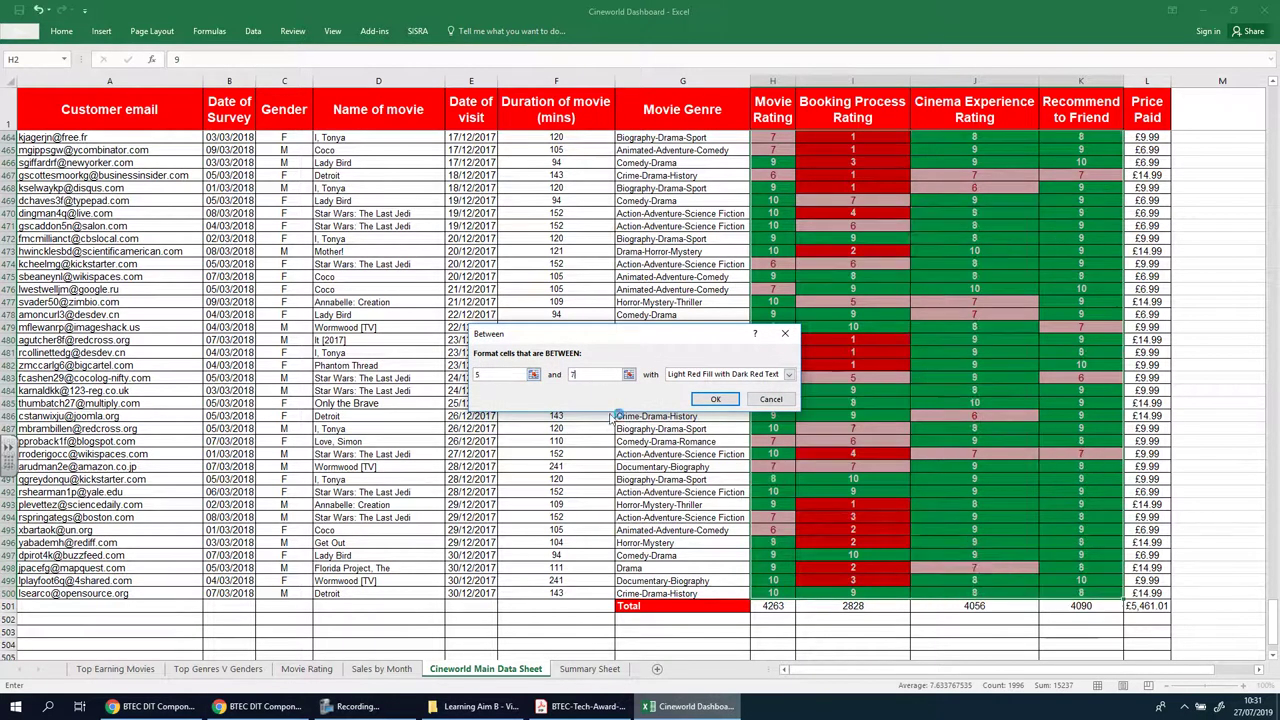
Step: Give the Between rule a custom format with an orange fill and bold white font
left_click(720, 375)
left_click(706, 441)
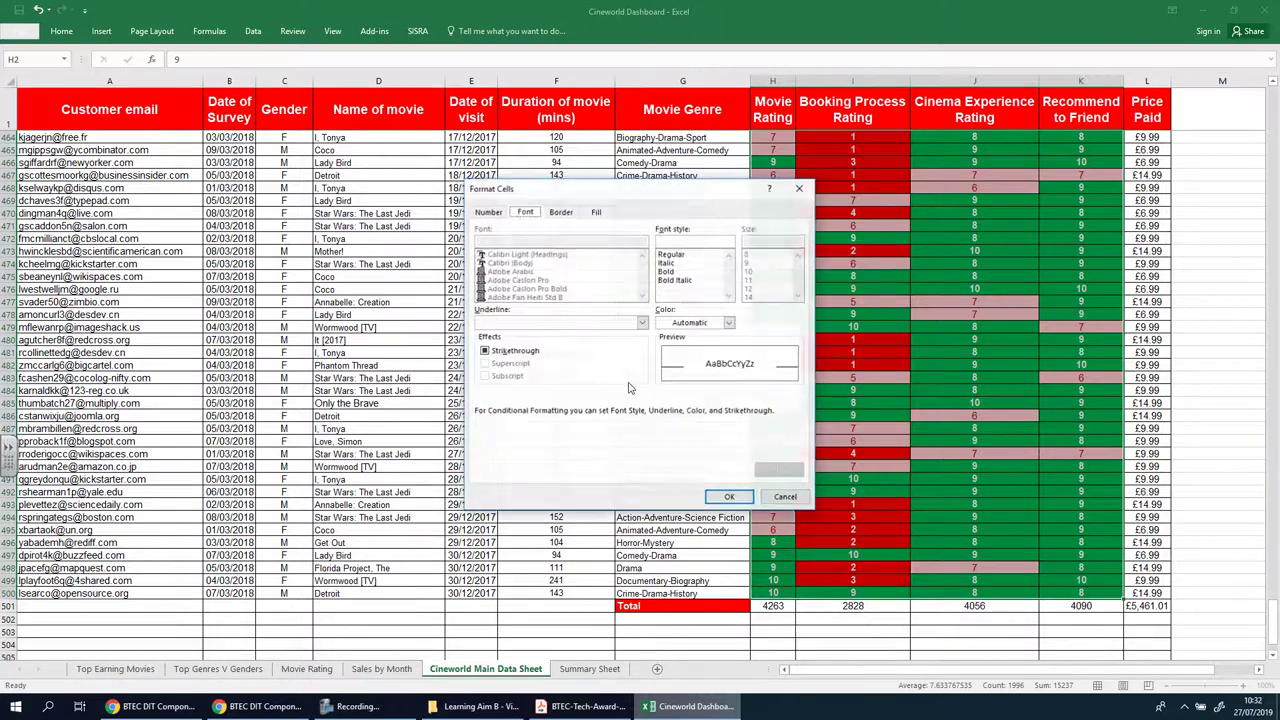
left_click(596, 212)
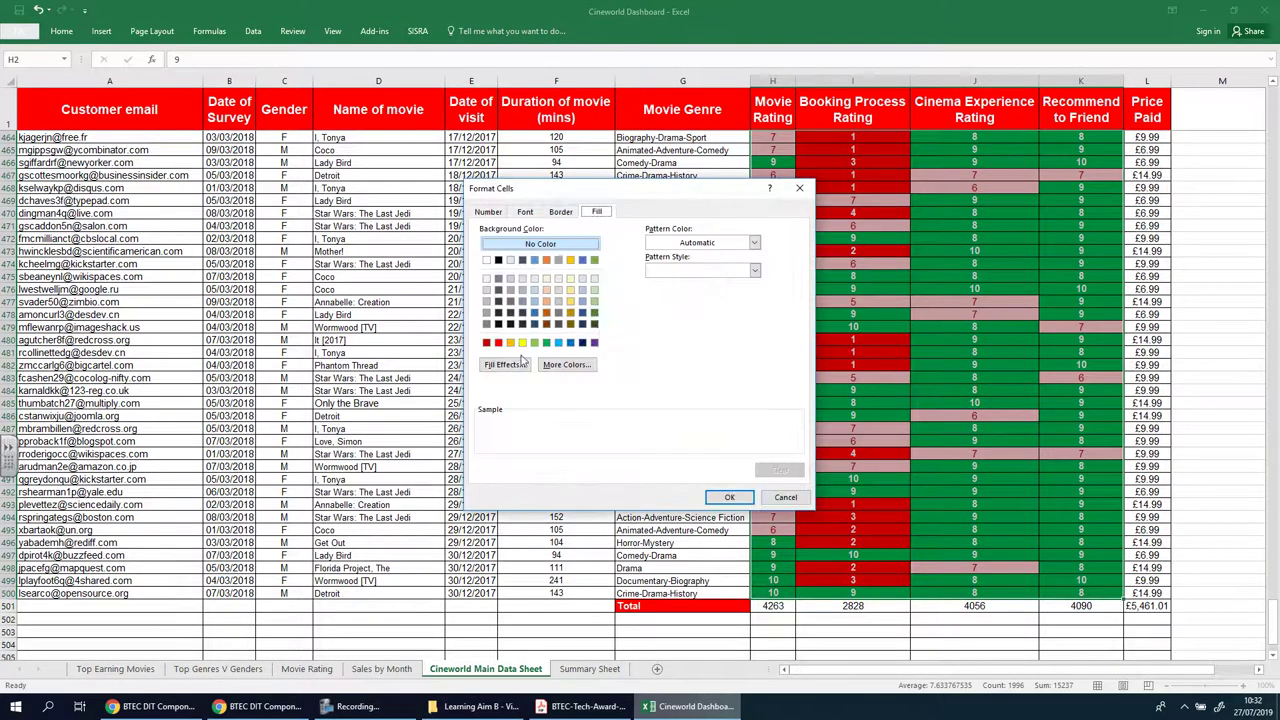
left_click(510, 342)
left_click(524, 212)
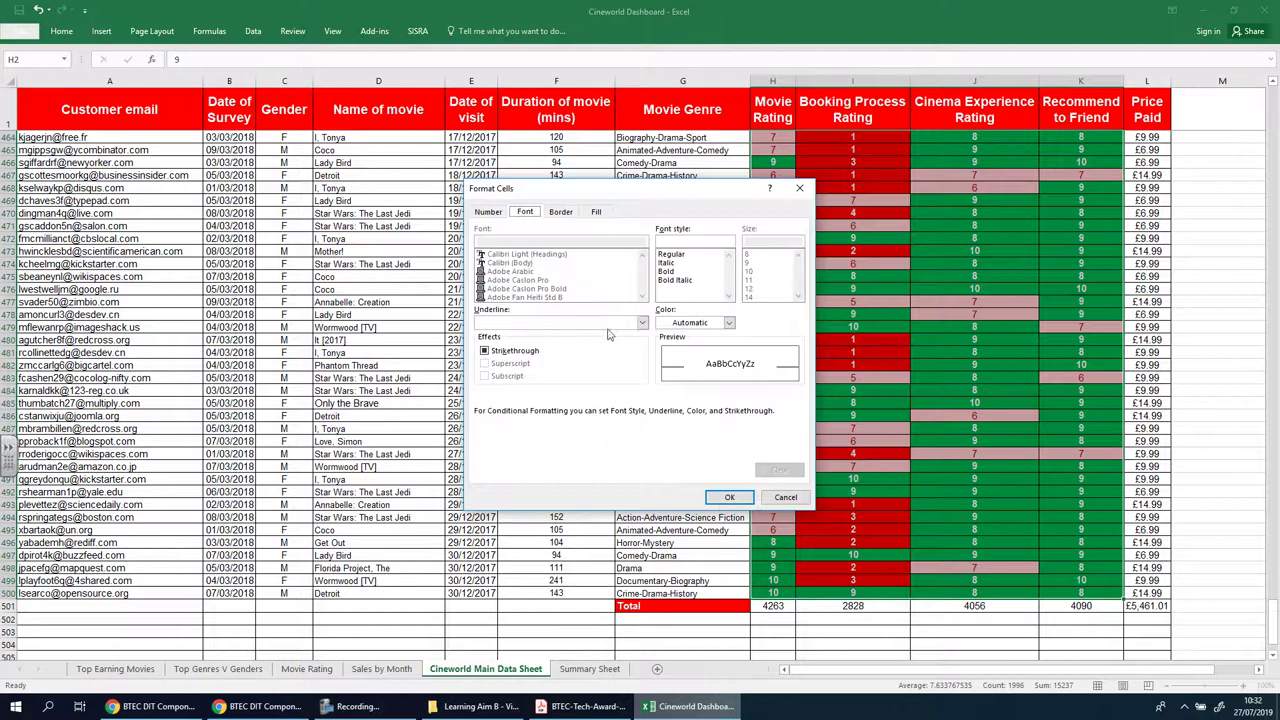
left_click(678, 323)
left_click(670, 370)
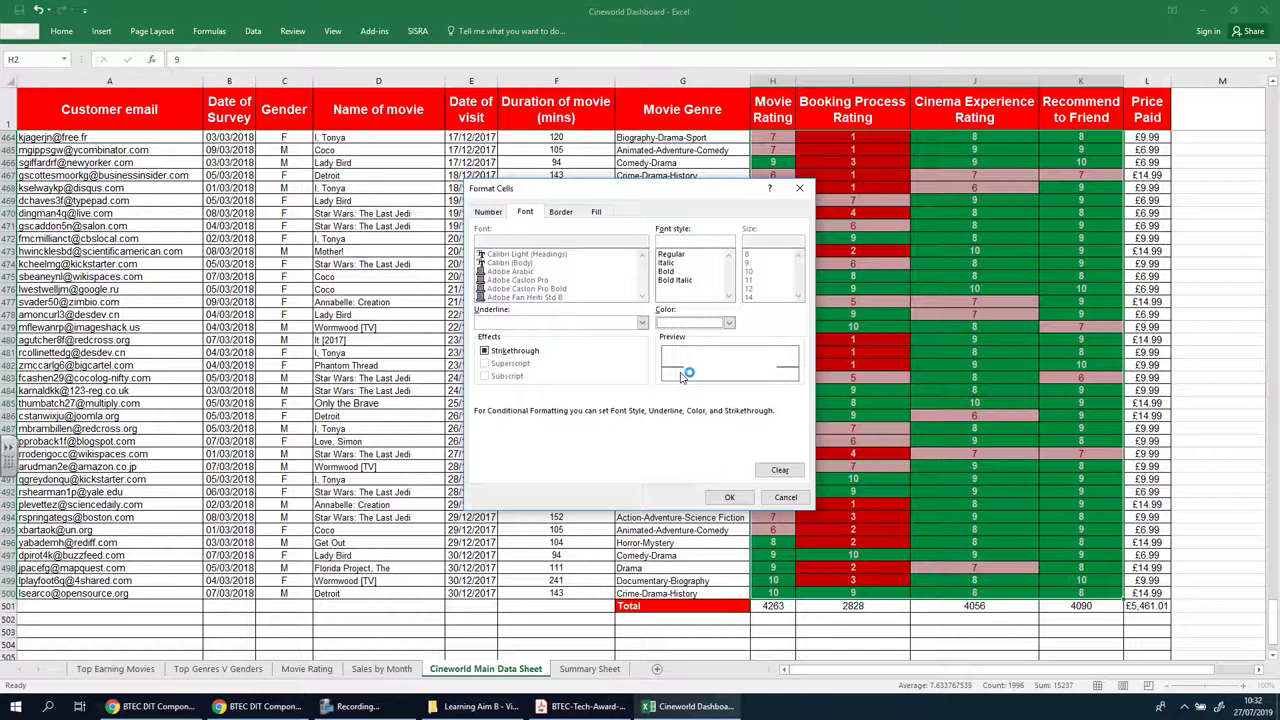
left_click(670, 271)
left_click(730, 498)
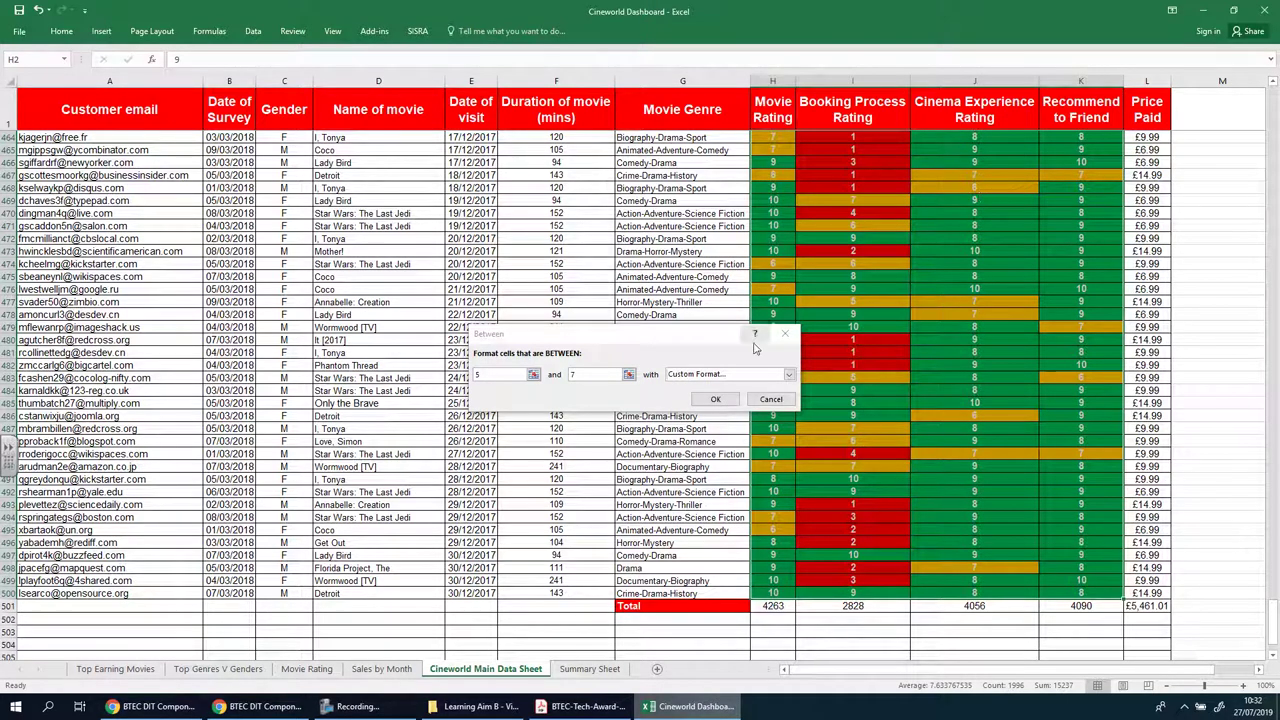
Step: Try to change the font colour in the Between rule's custom format
left_click(730, 378)
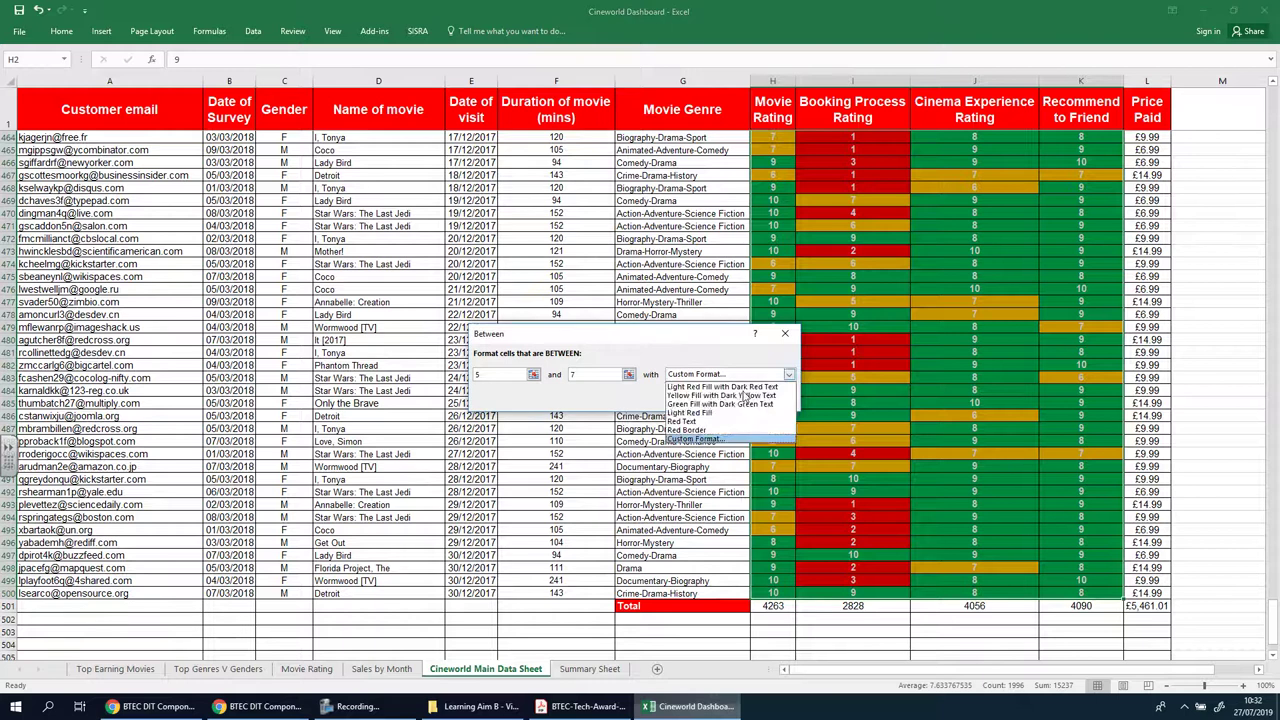
left_click(710, 440)
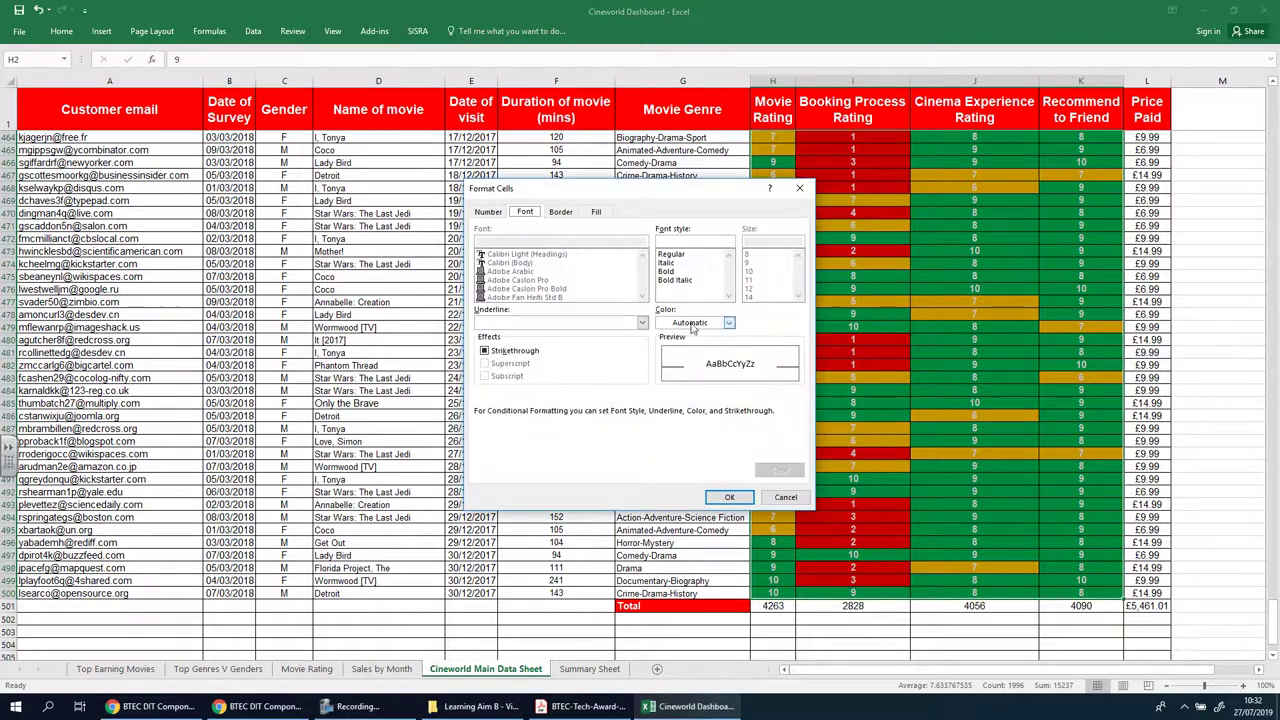
left_click(729, 322)
left_click(760, 542)
left_click(729, 497)
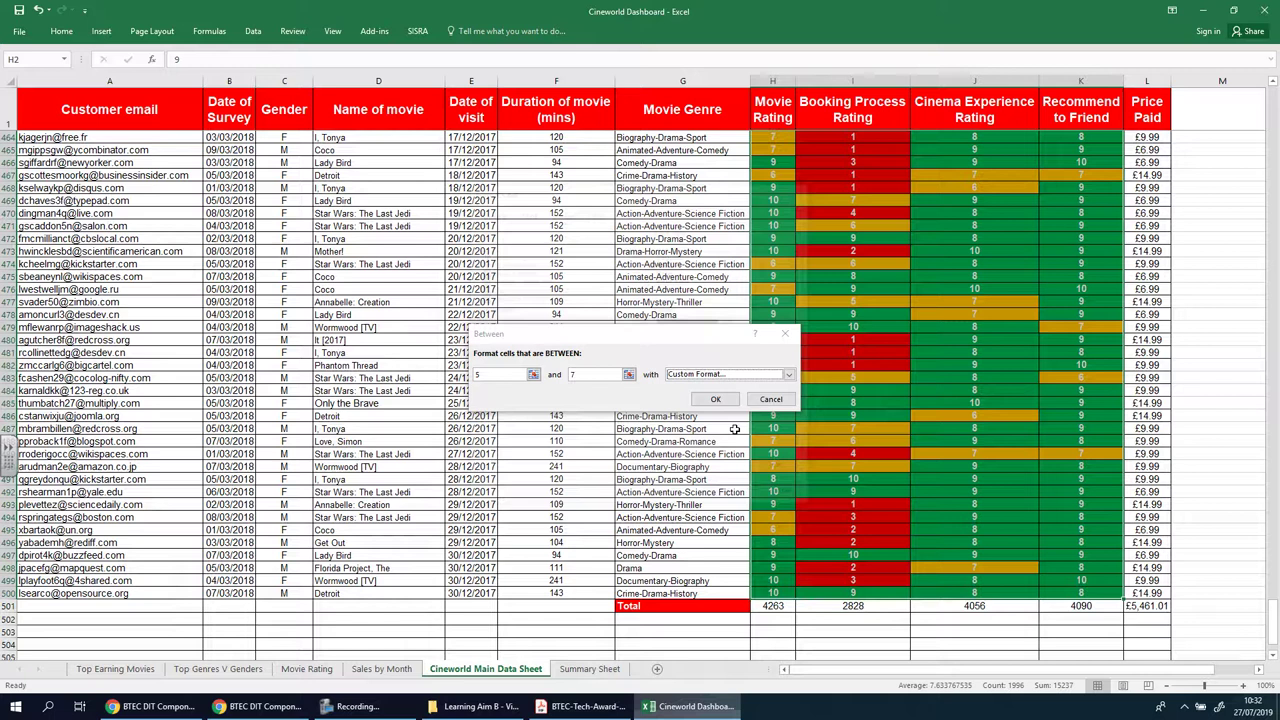
Step: Reopen the Between rule's custom format and set its font to bold black
left_click(730, 376)
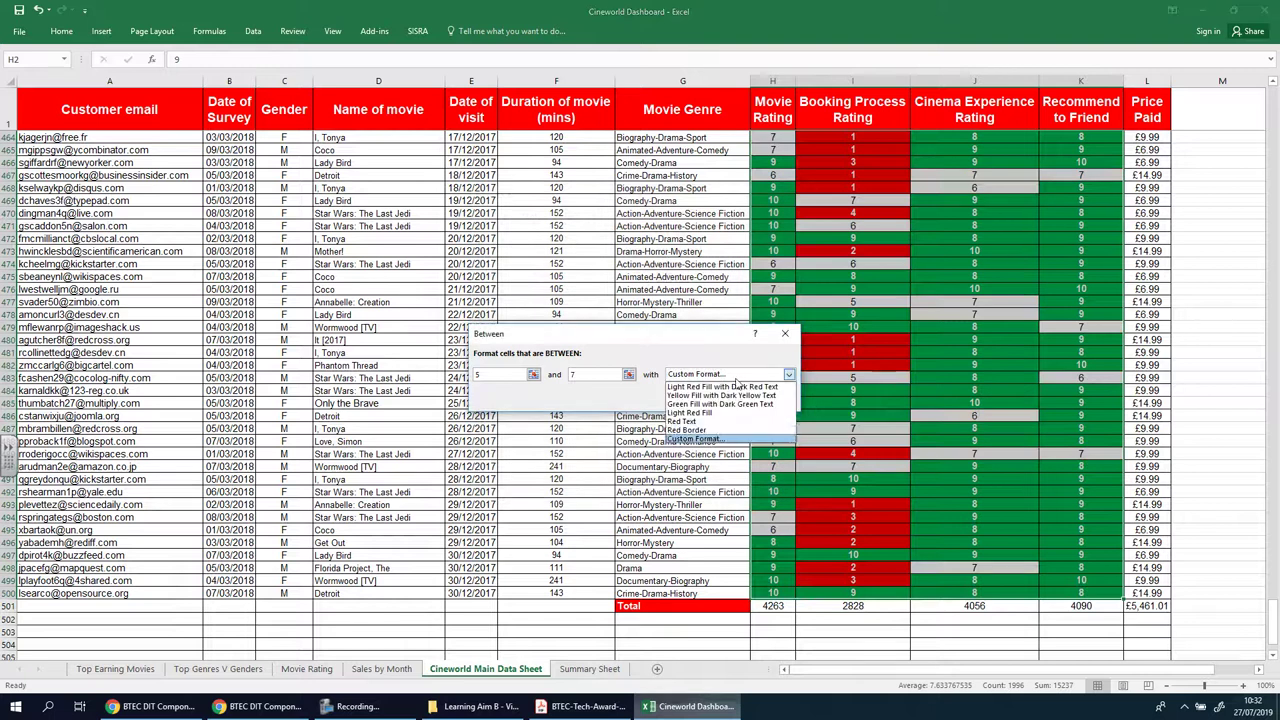
left_click(711, 441)
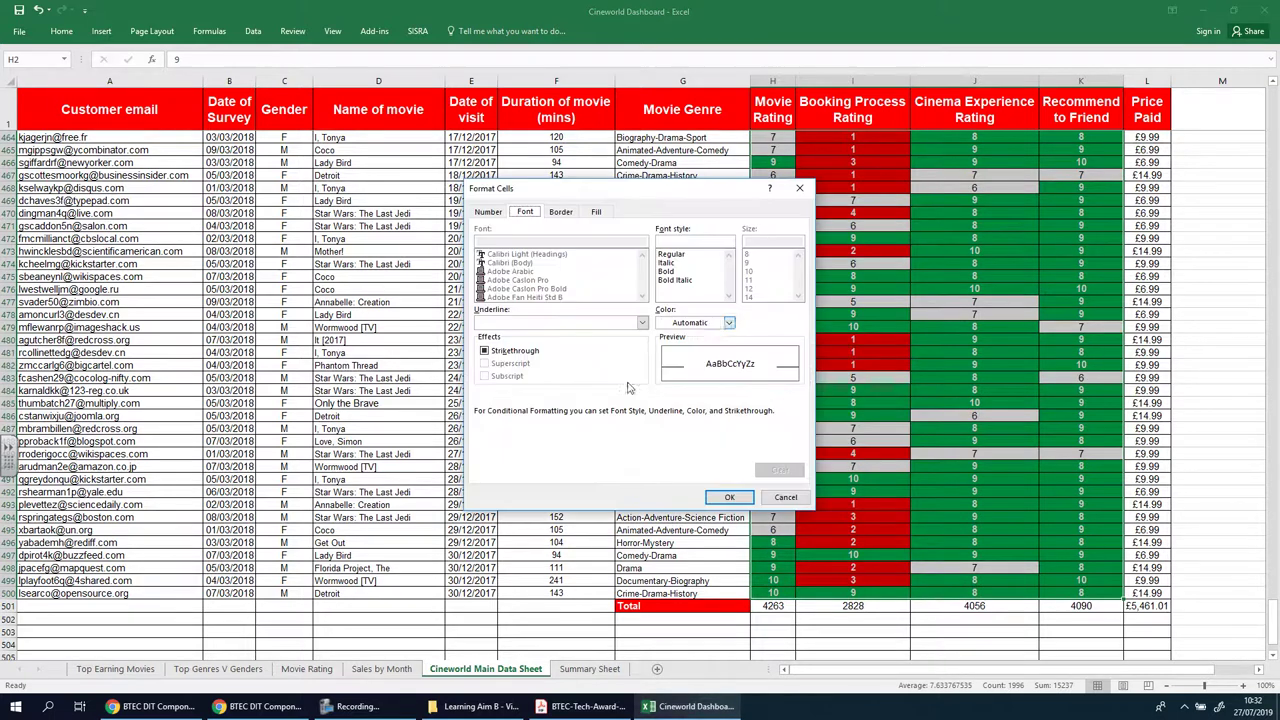
left_click(710, 324)
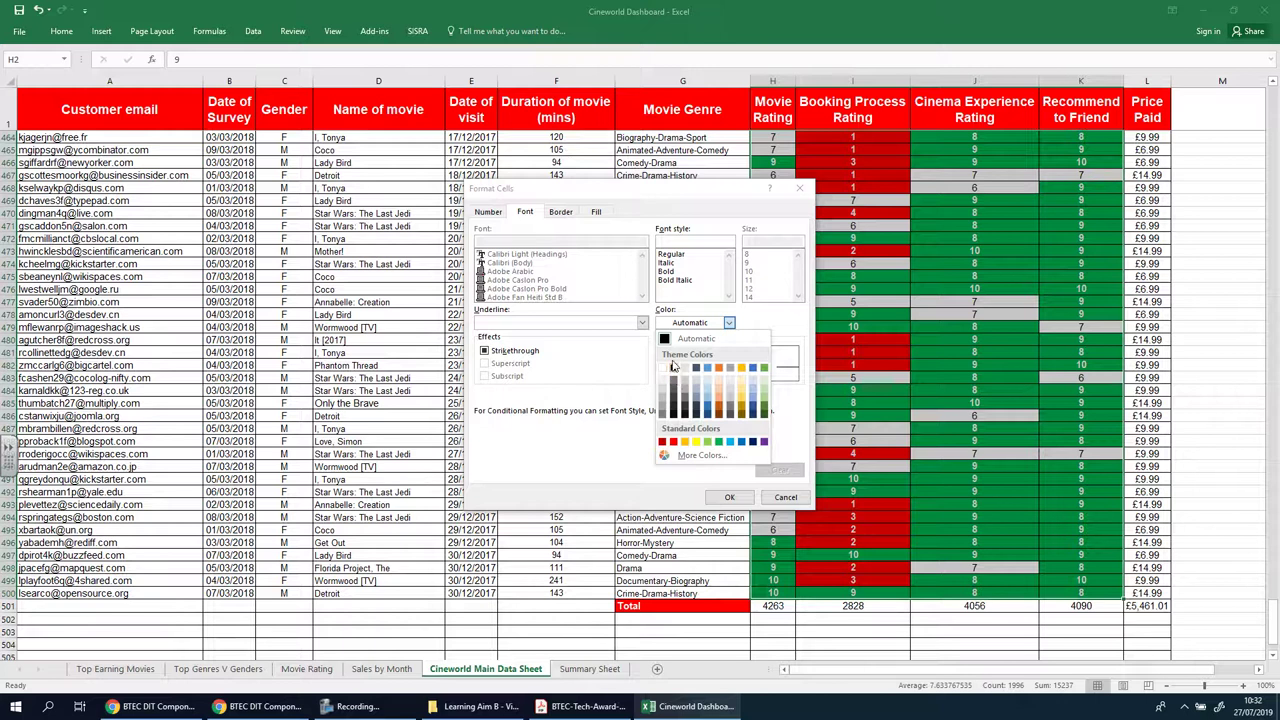
left_click(673, 367)
left_click(667, 271)
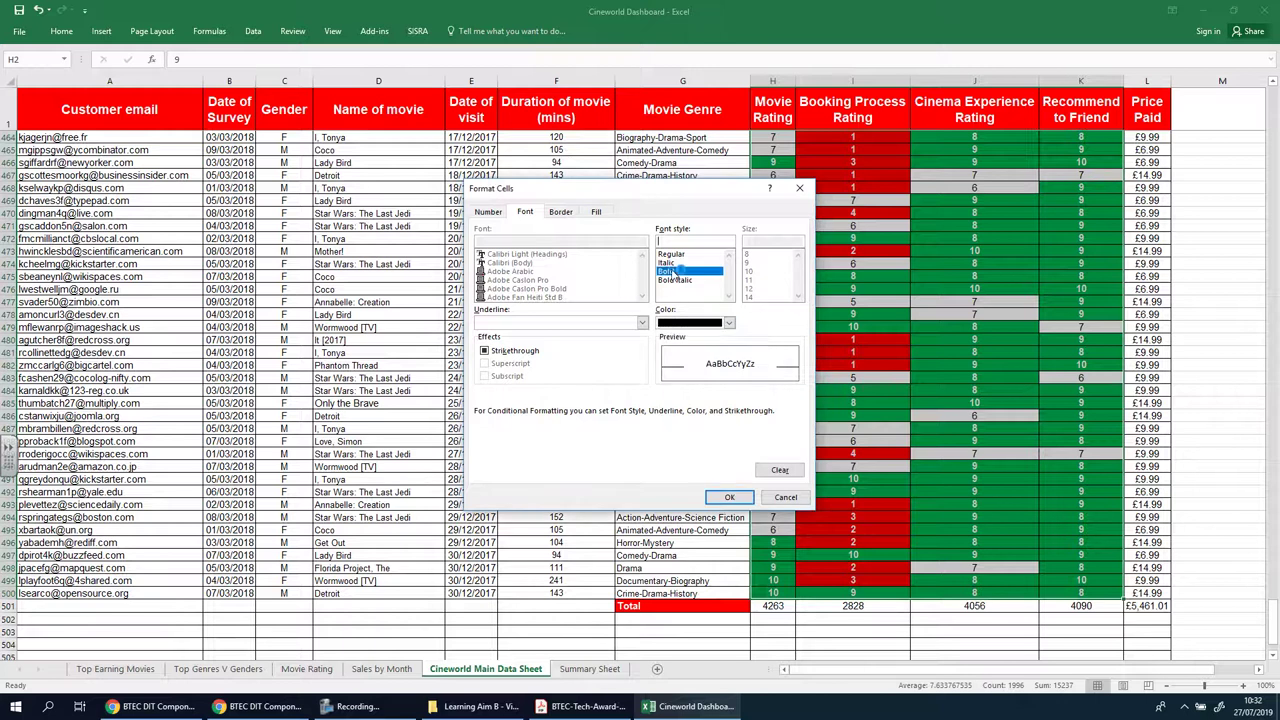
Step: Set the custom format's fill to orange and apply the Between rule
left_click(596, 211)
left_click(512, 343)
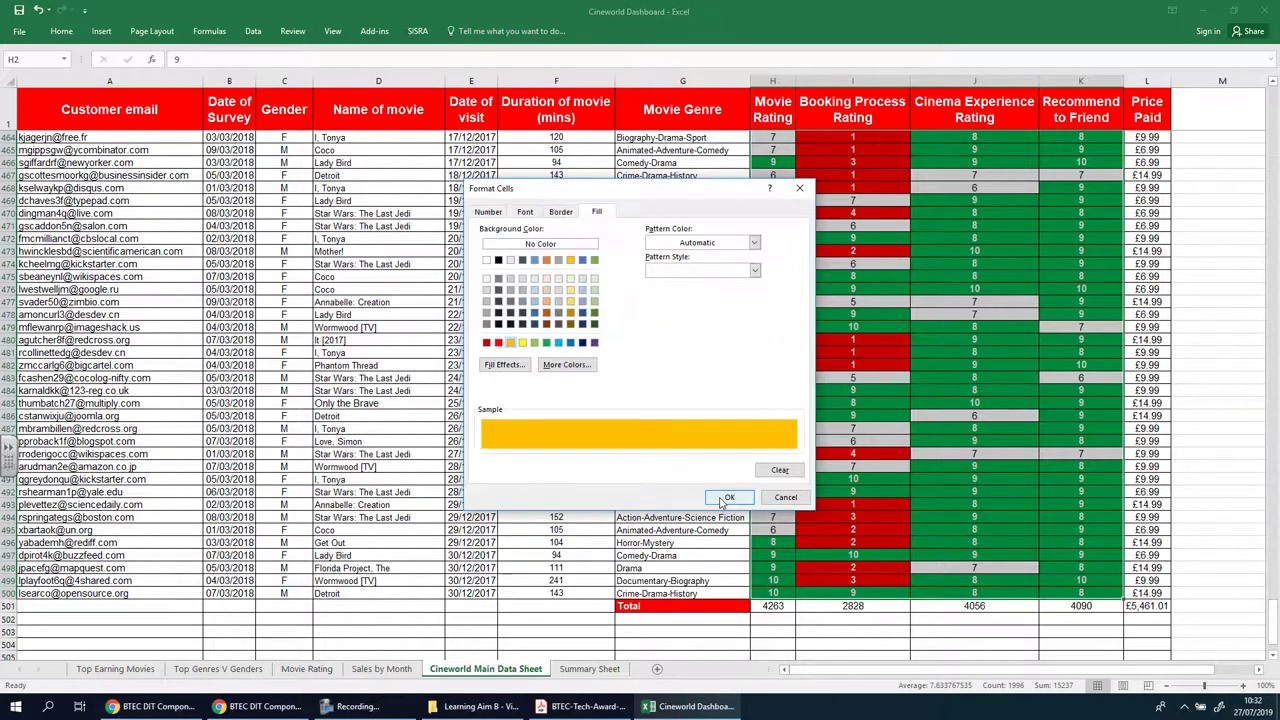
left_click(729, 497)
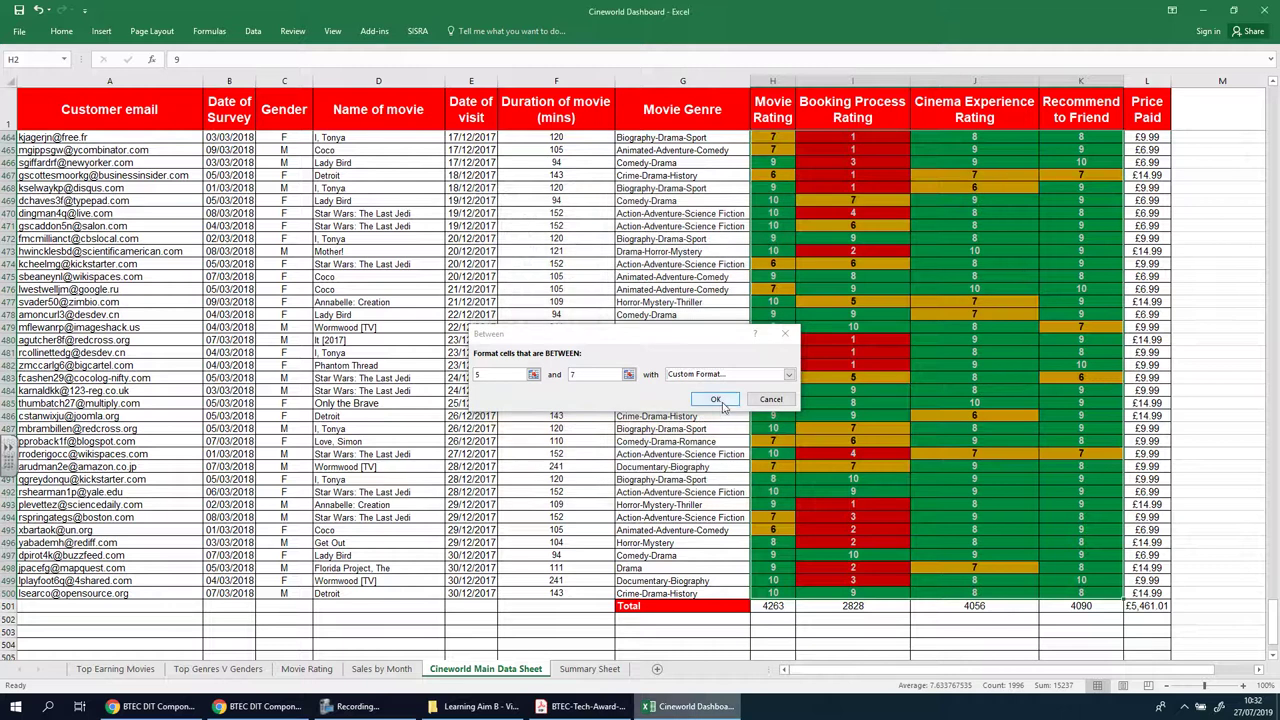
left_click(721, 401)
Step: Review the colour formatting of the four rating columns from the last survey rows up to row 2
left_click(1062, 366)
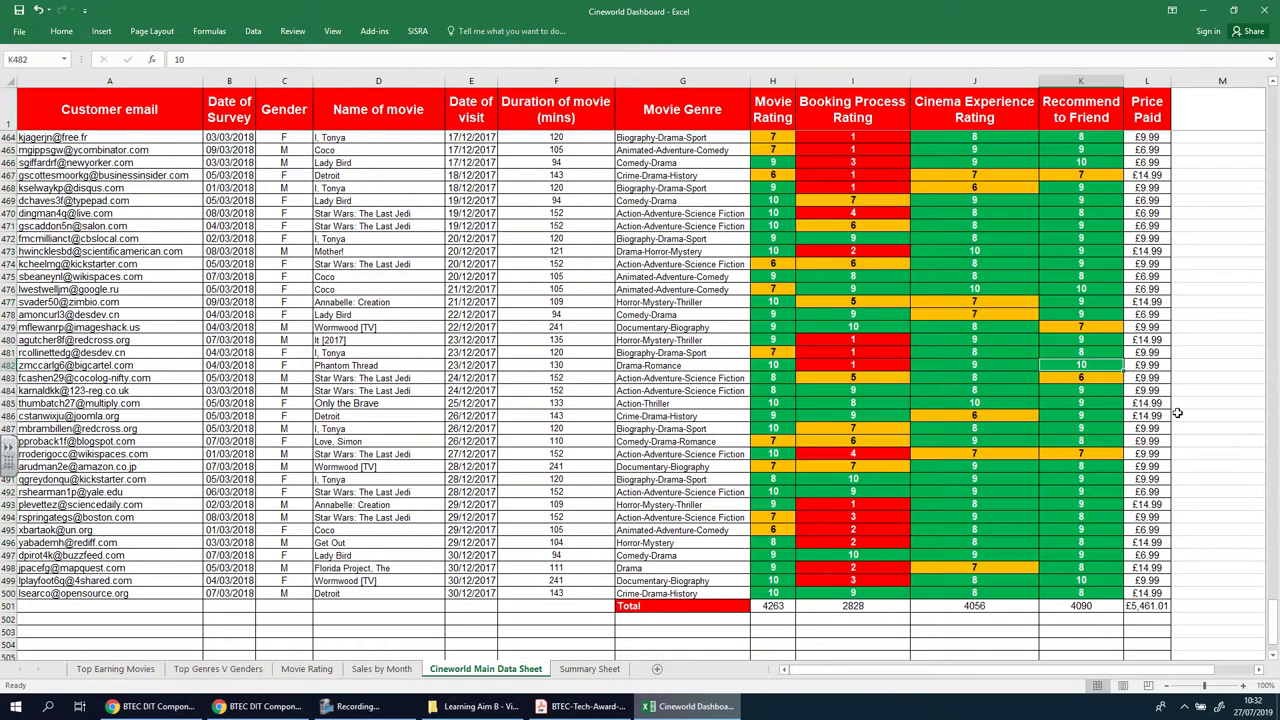
scroll(1133, 441, "up", 20)
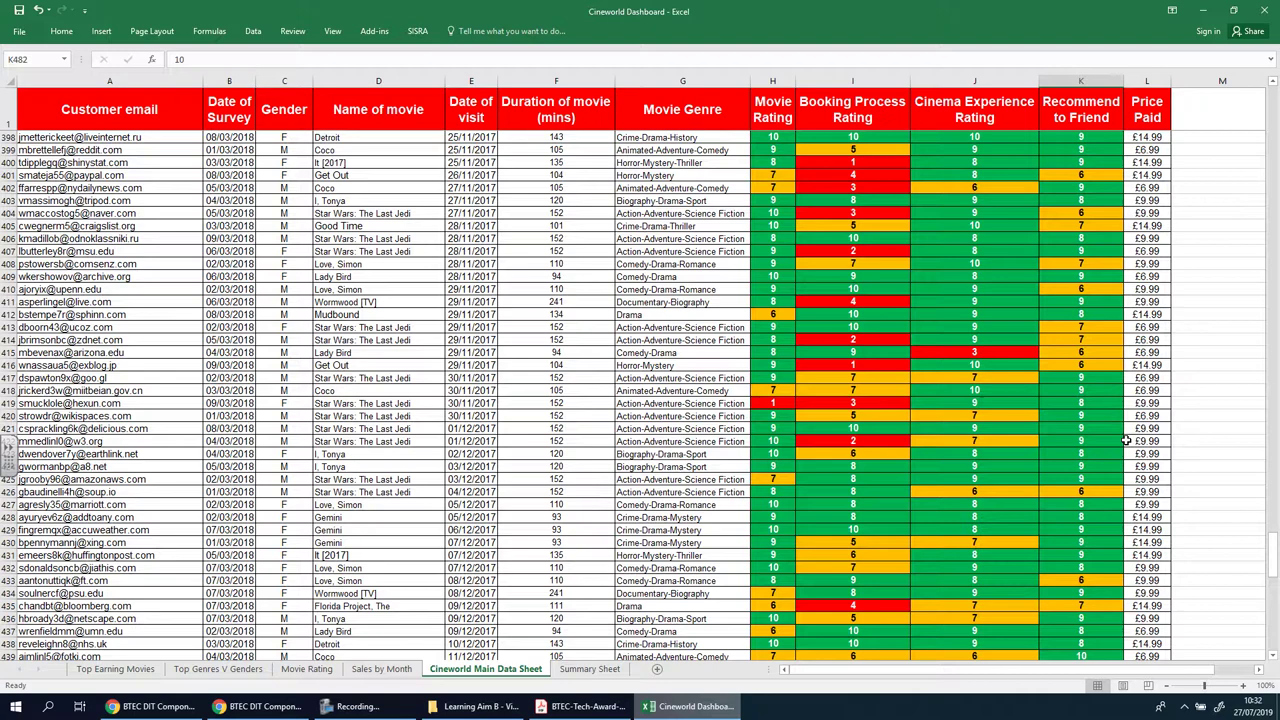
scroll(1125, 440, "up", 20)
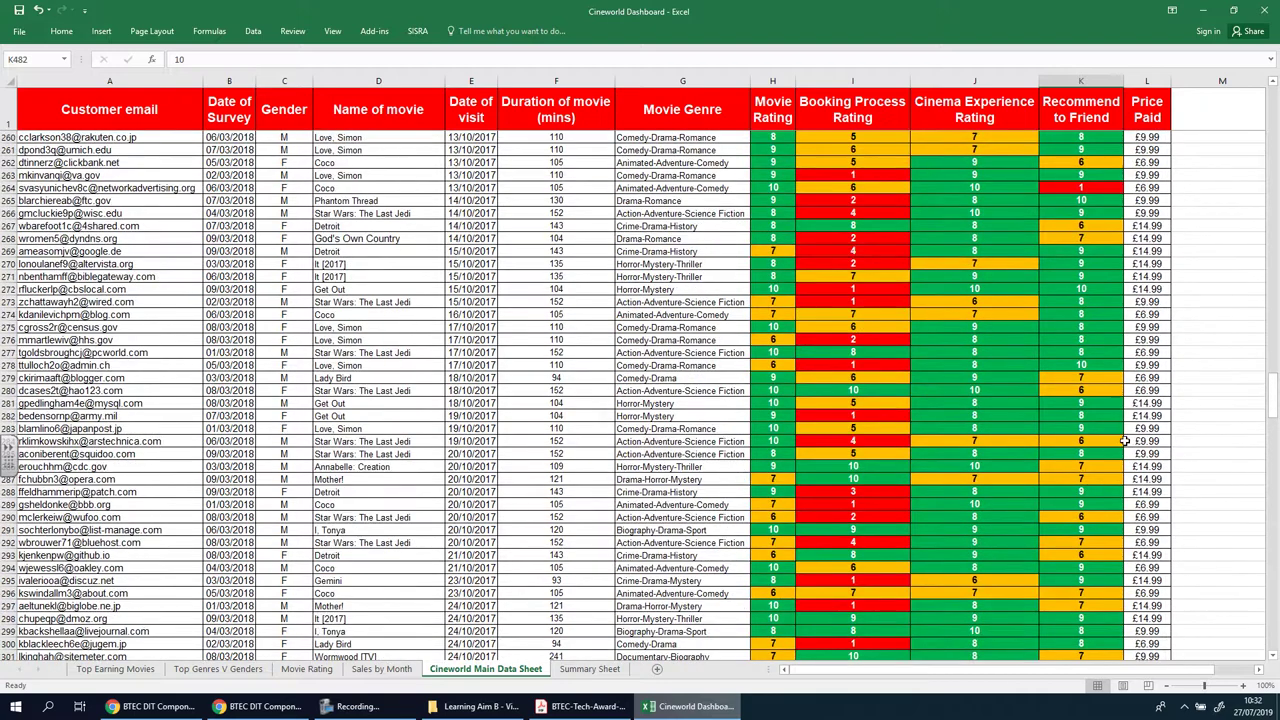
scroll(1125, 440, "up", 20)
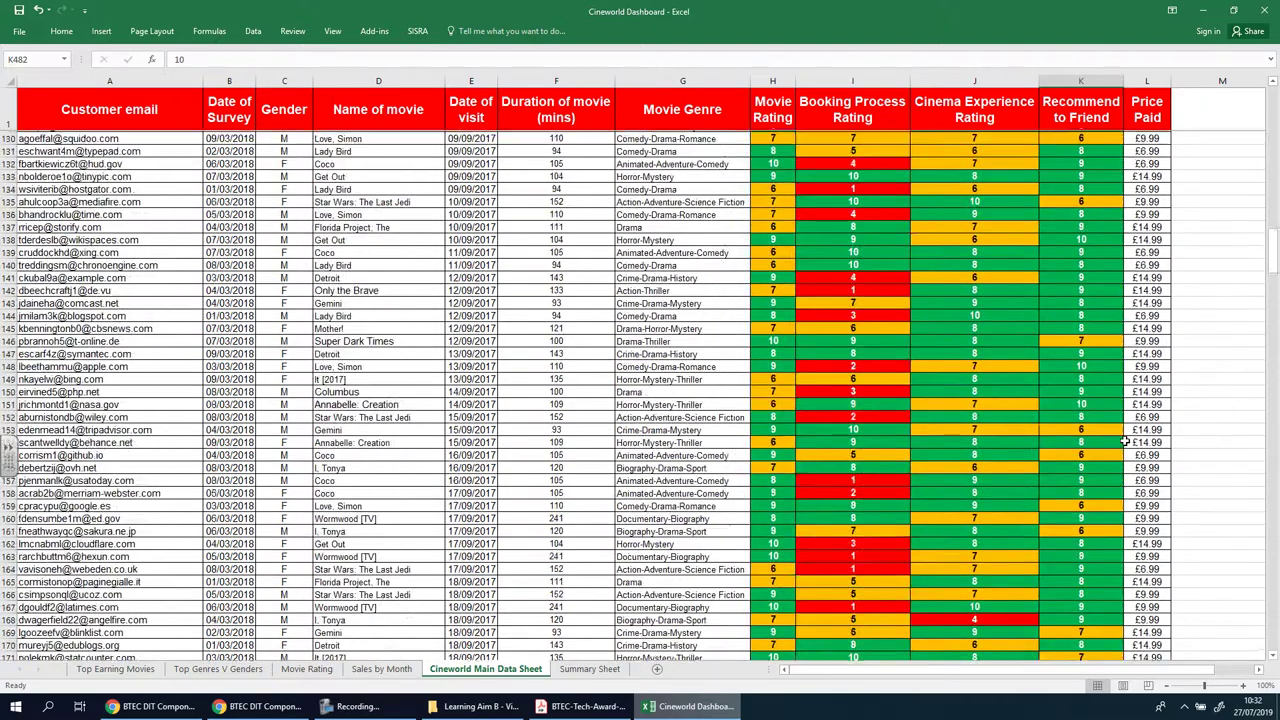
scroll(1125, 440, "up", 20)
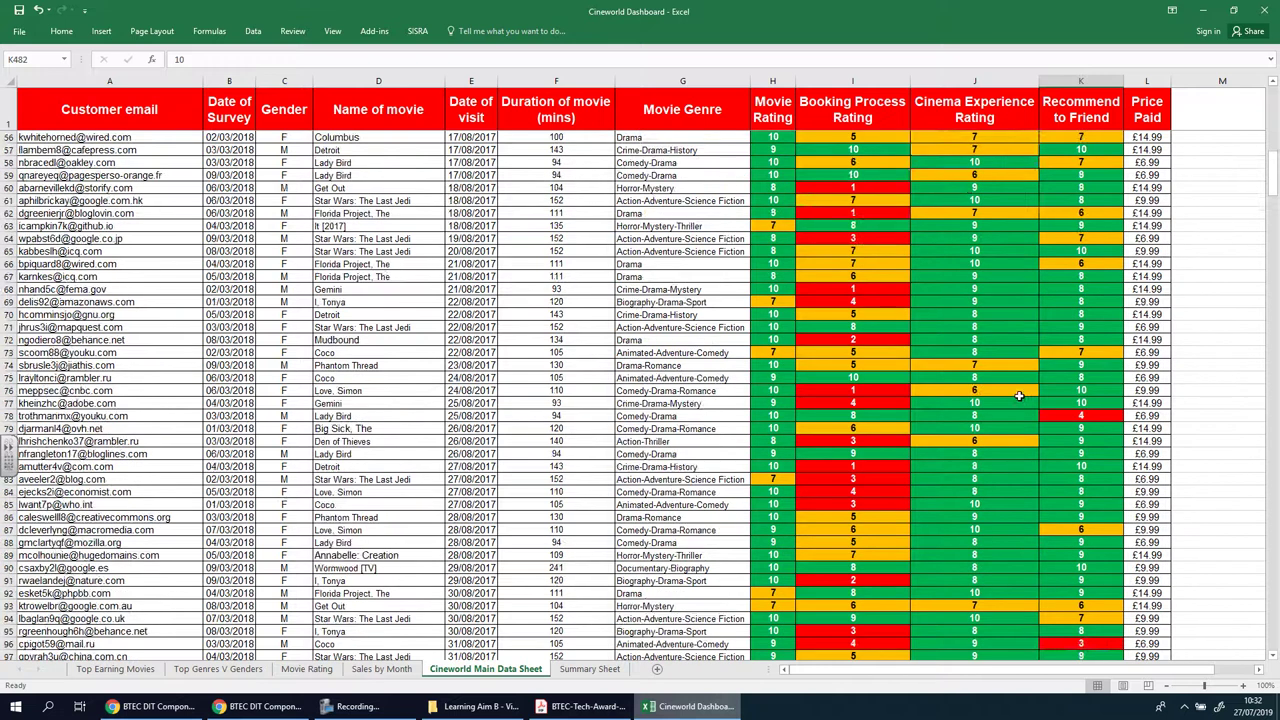
scroll(969, 366, "up", 5)
scroll(969, 366, "up", 6)
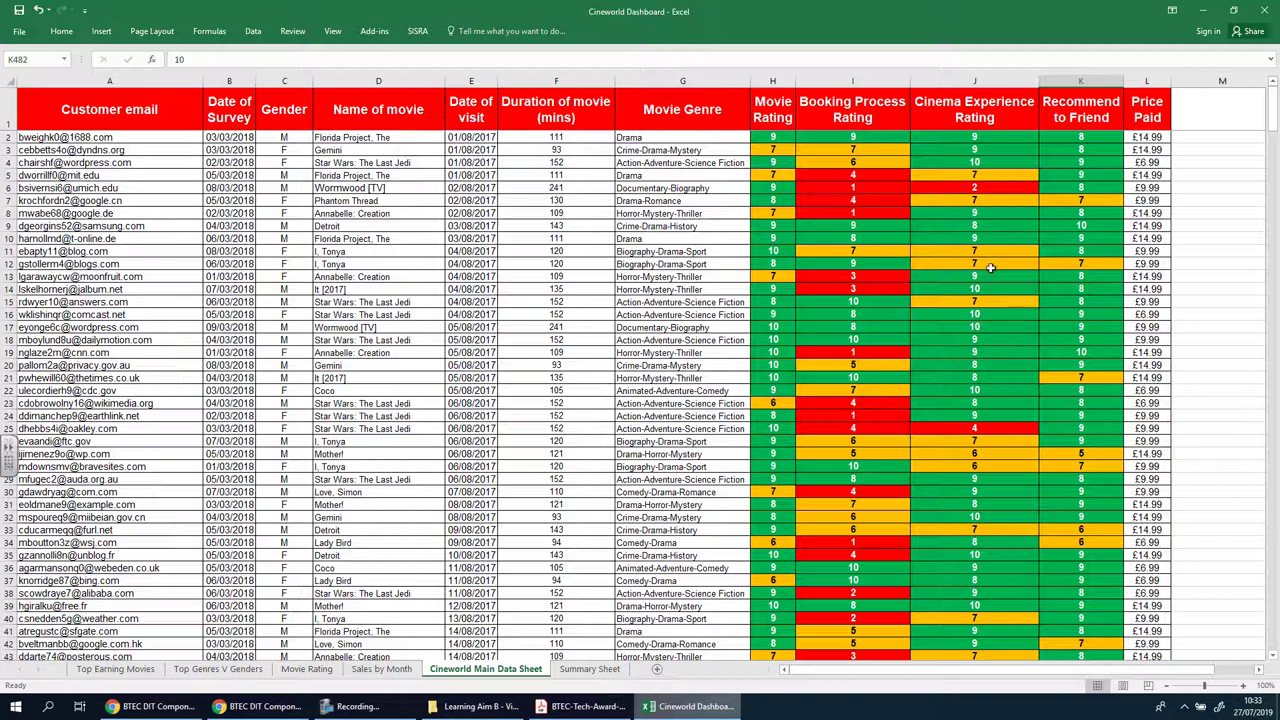
Step: Check the Conditional Formatting section of the BTEC mock document in Google Docs, and return to the Cineworld Dashboard workbook in Excel
left_click(262, 706)
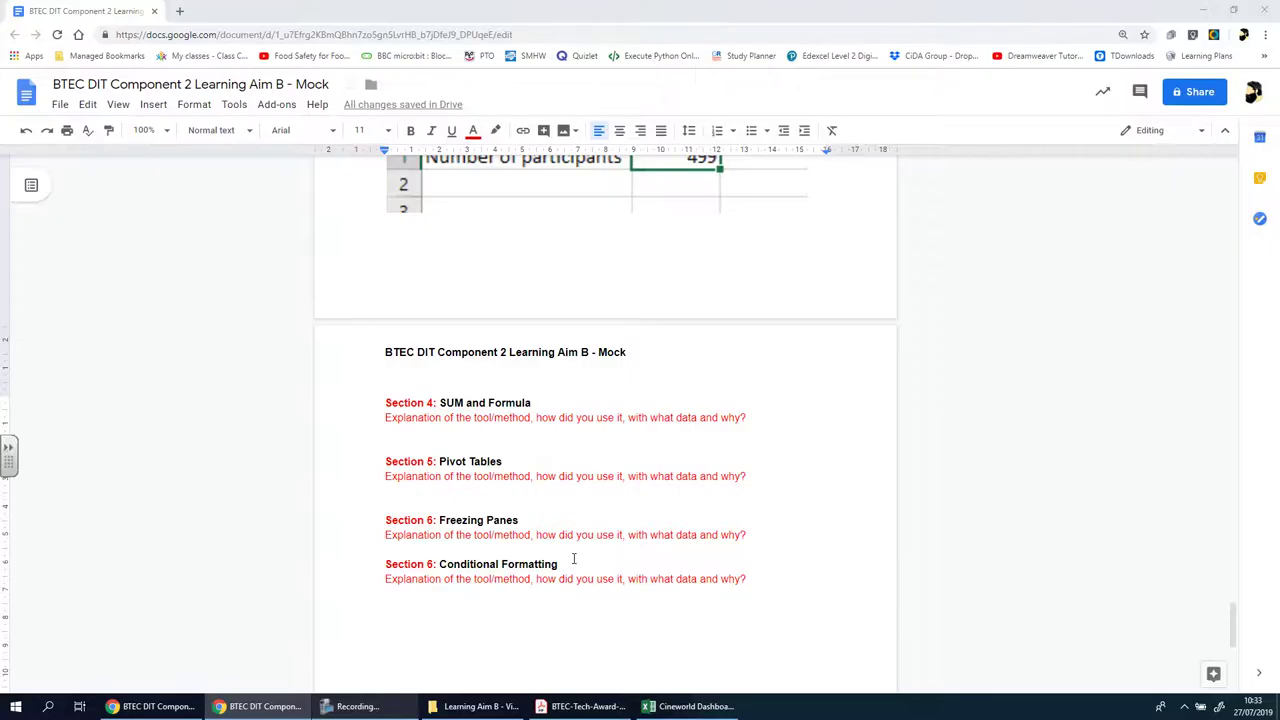
left_click(831, 583)
left_click(688, 706)
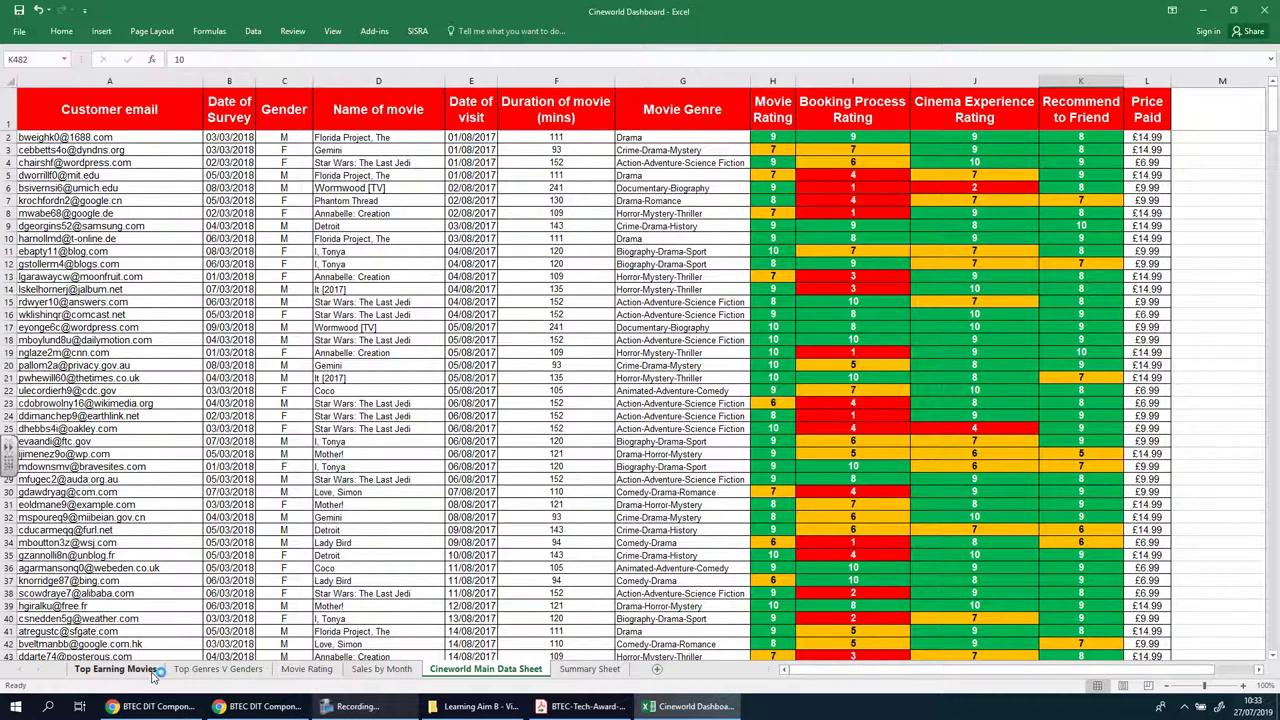
Step: On the Top Earning Movies sheet, start a new top-or-bottom-ranked formatting rule for the movie rows A4:B31
left_click(115, 669)
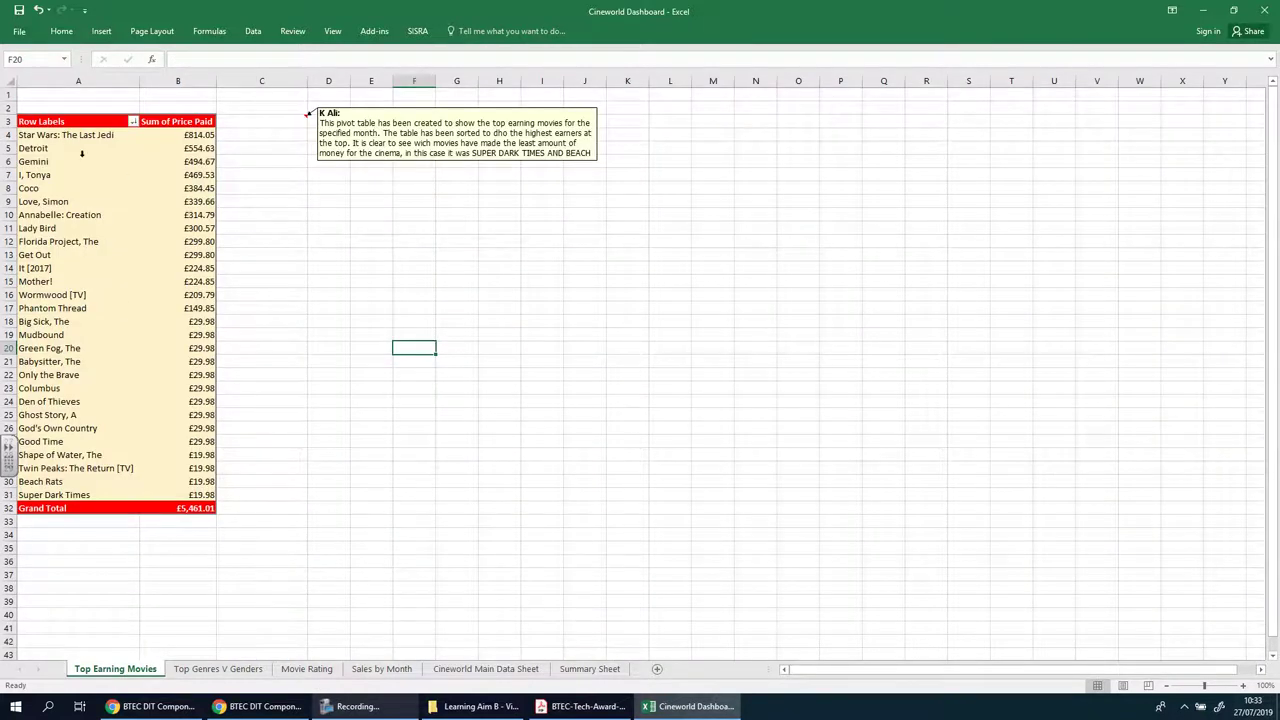
left_click_drag(58, 140, 183, 496)
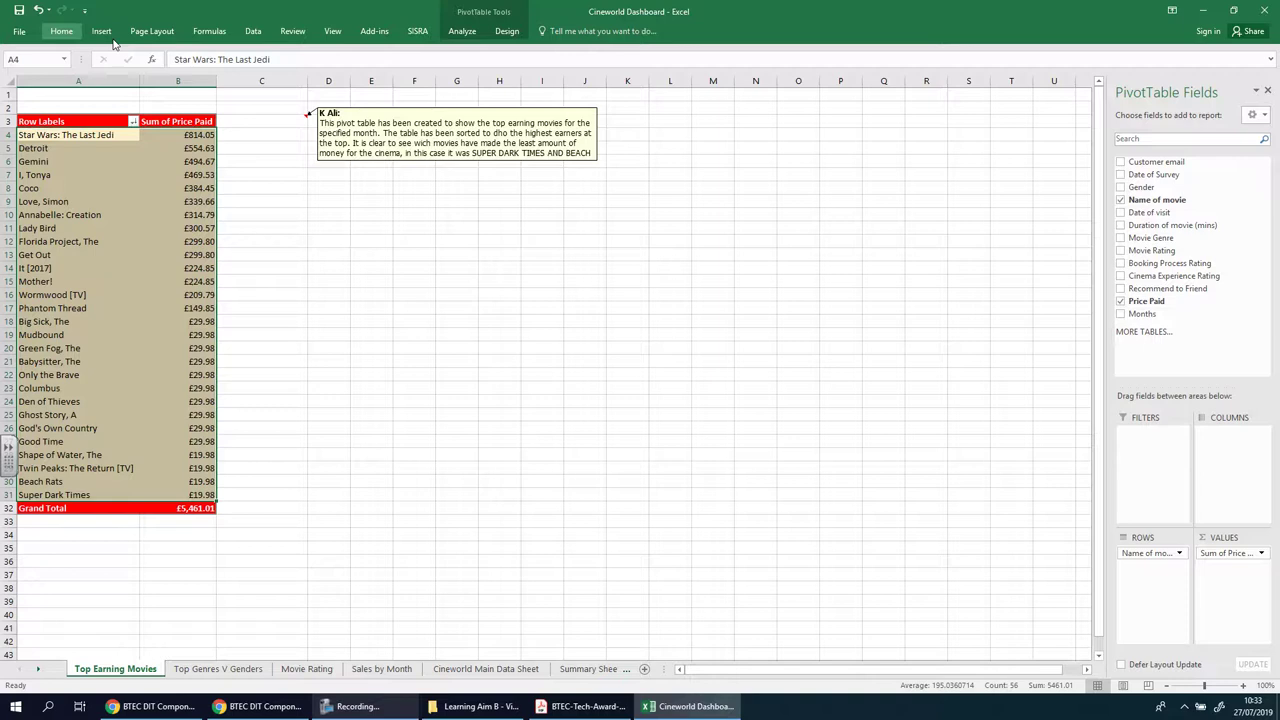
left_click(541, 68)
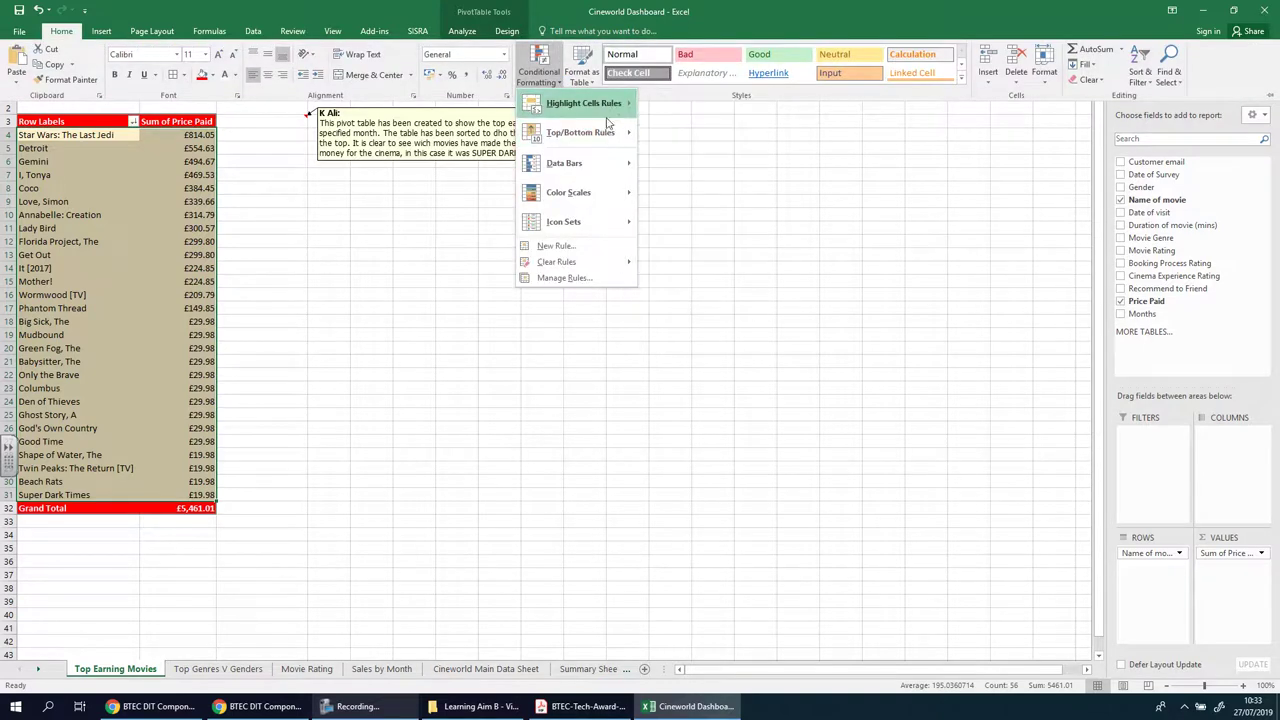
mouse_move(608, 132)
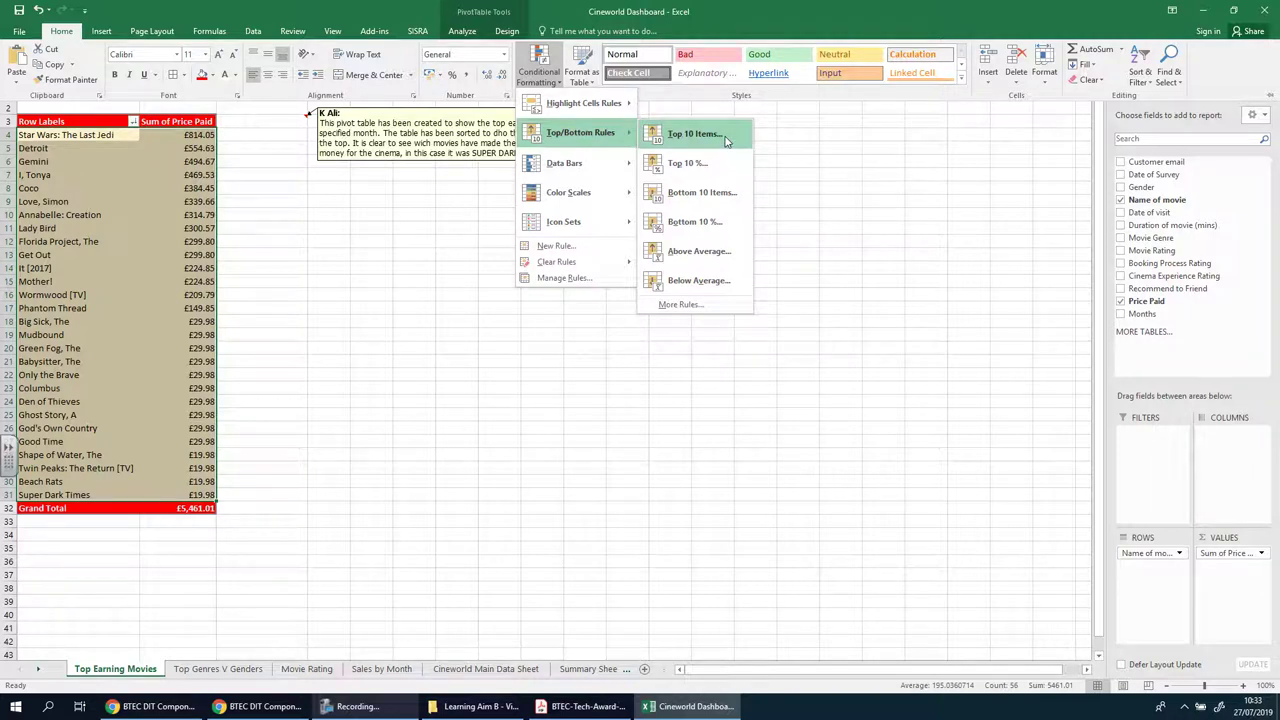
left_click(691, 310)
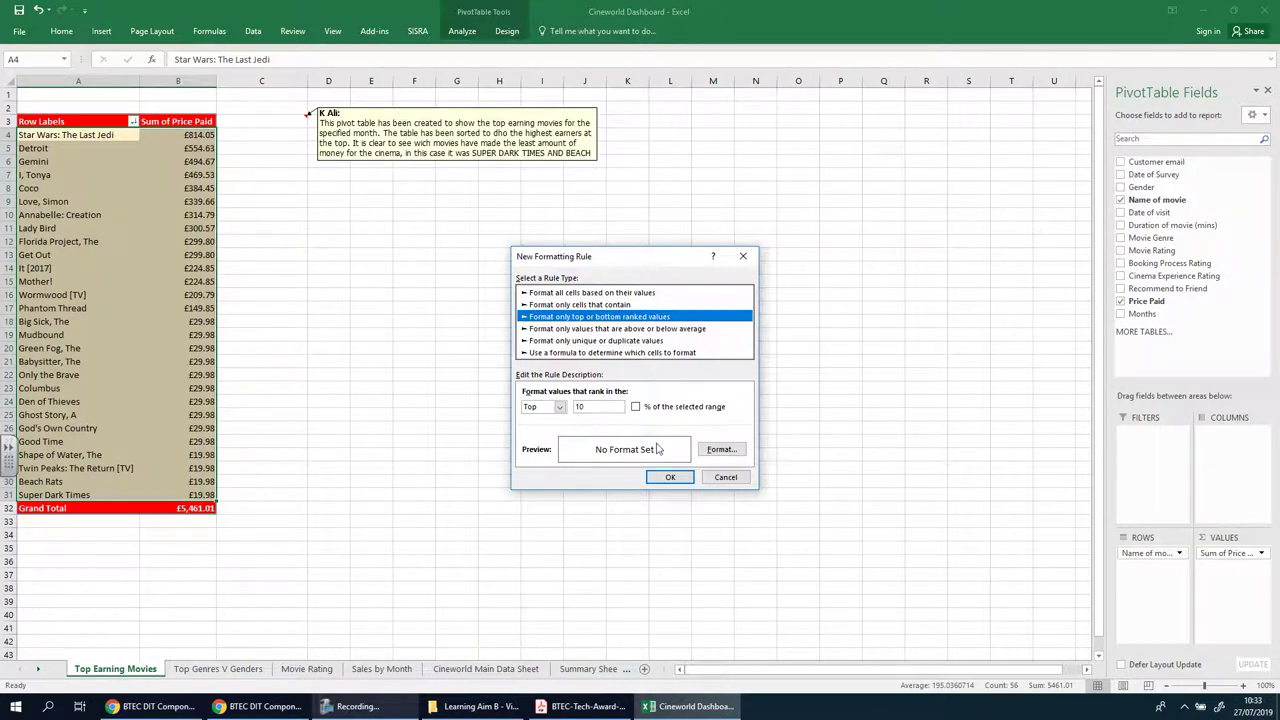
Step: Give the ranked-values rule a green fill and bold white font, and apply it to the top 3 values
left_click(724, 450)
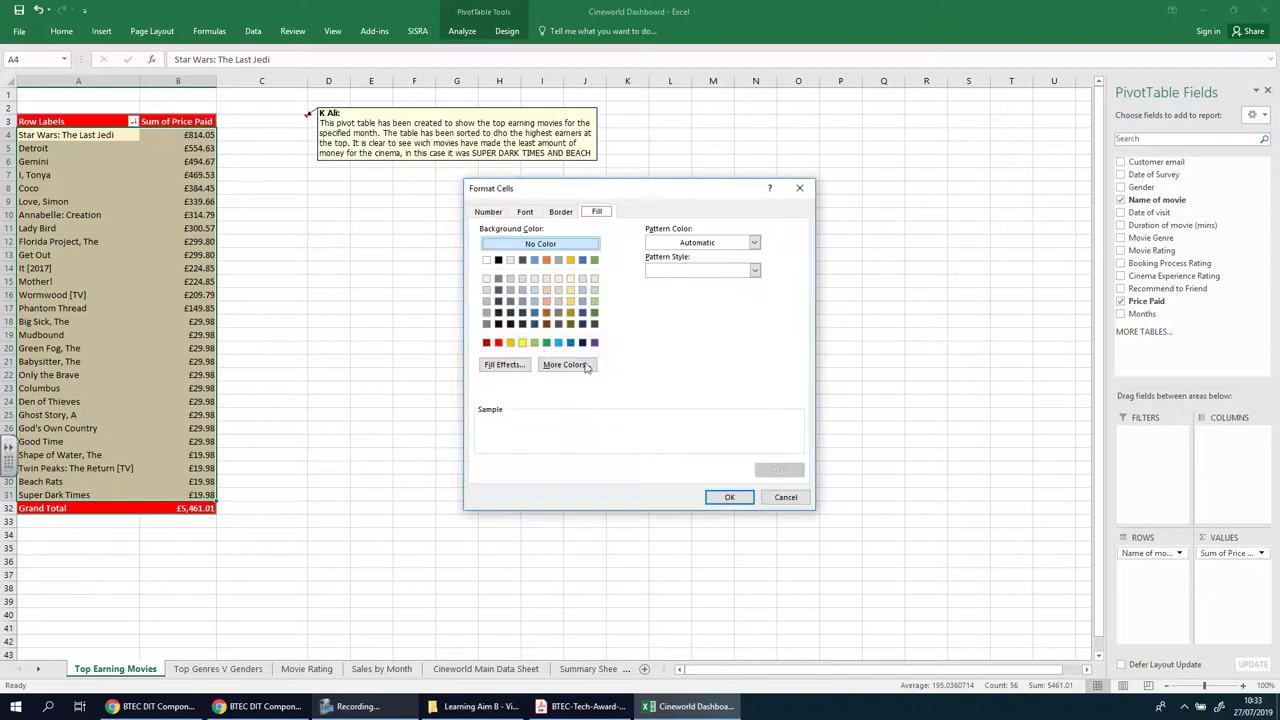
left_click(547, 343)
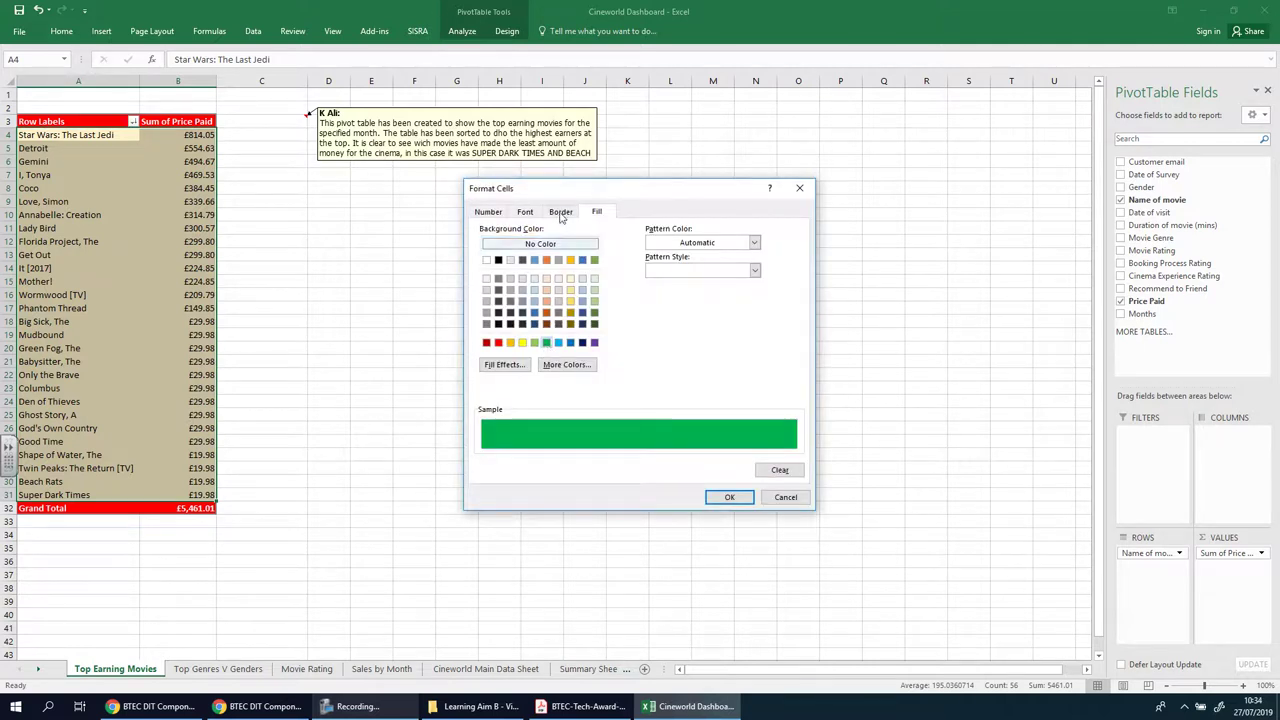
left_click(525, 212)
left_click(697, 323)
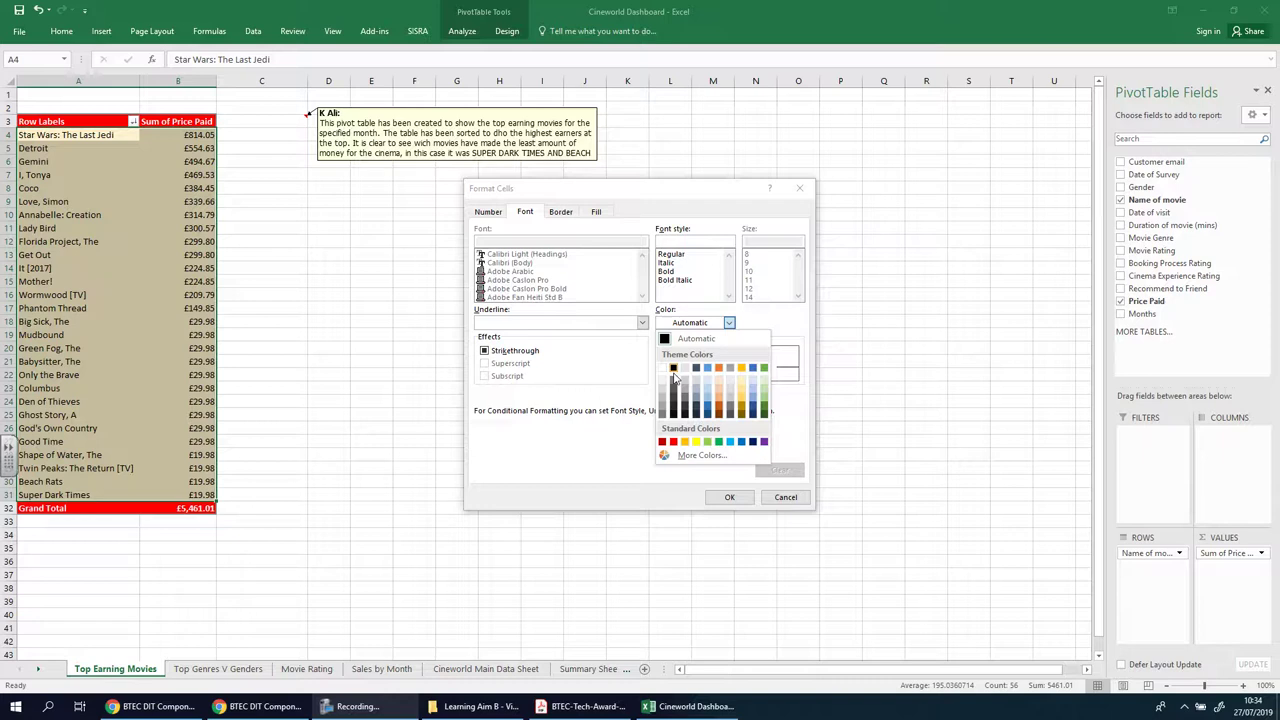
left_click(667, 361)
left_click(665, 274)
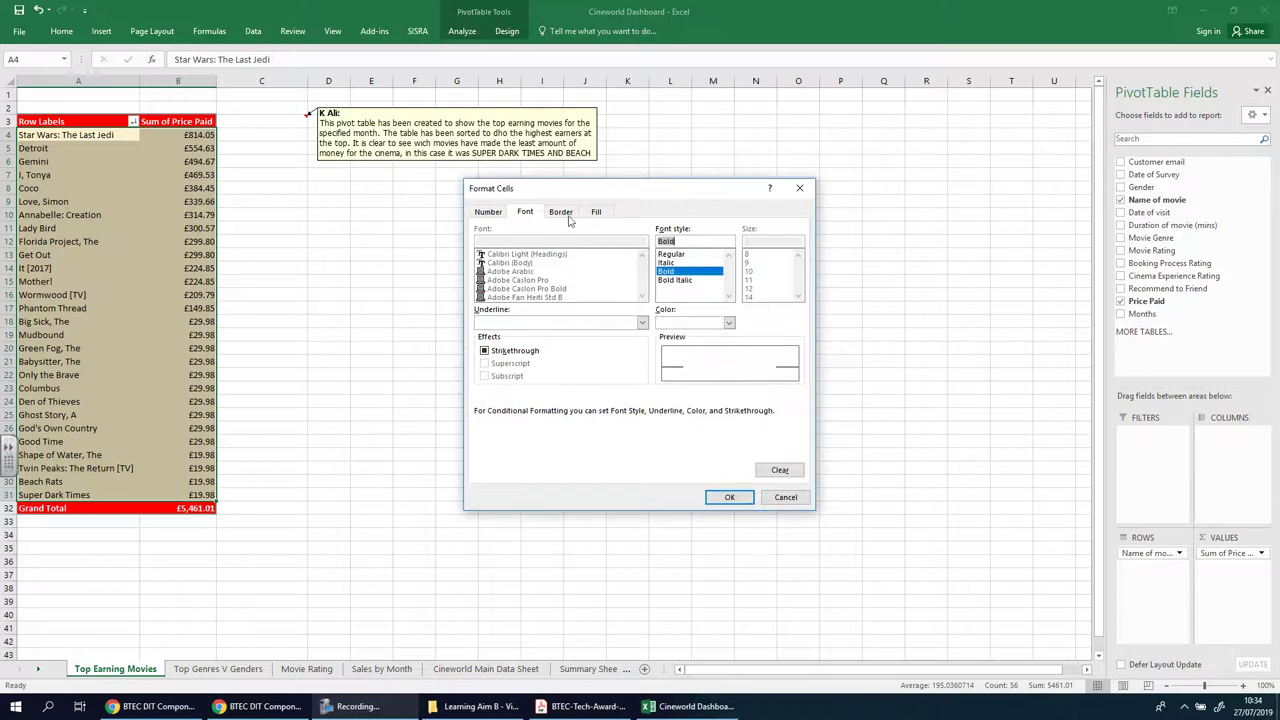
left_click(730, 497)
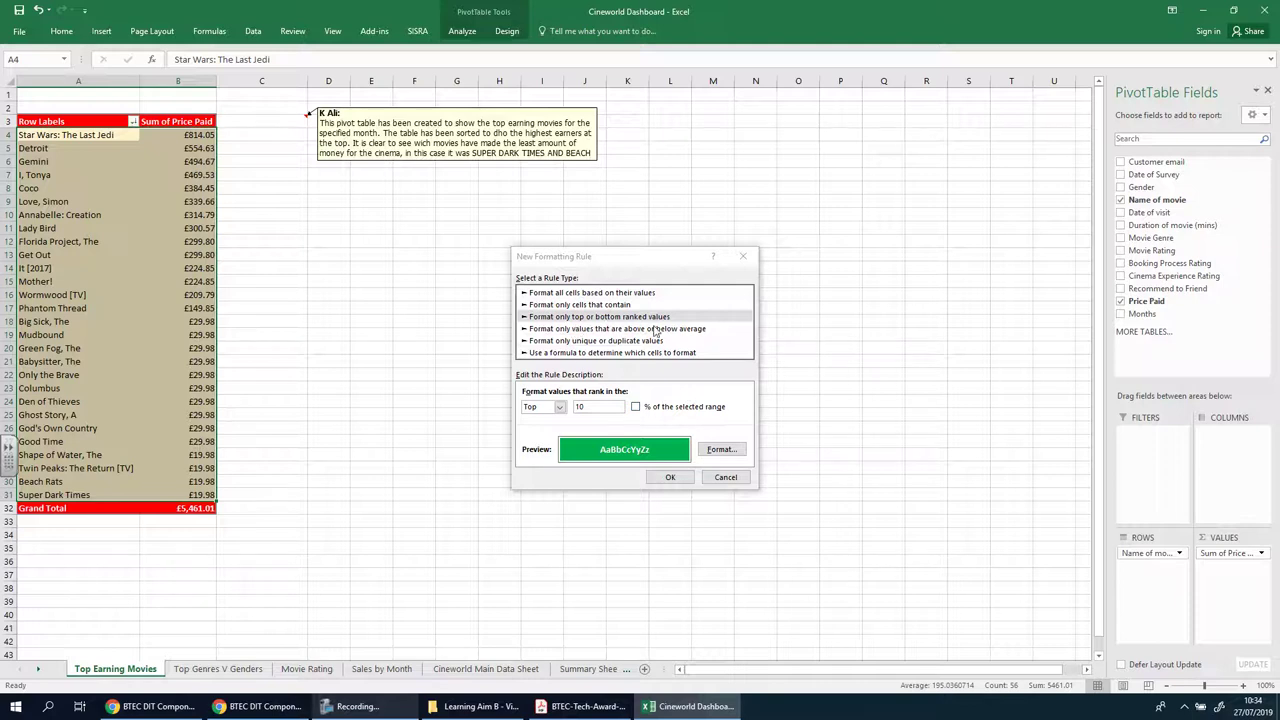
left_click(591, 406)
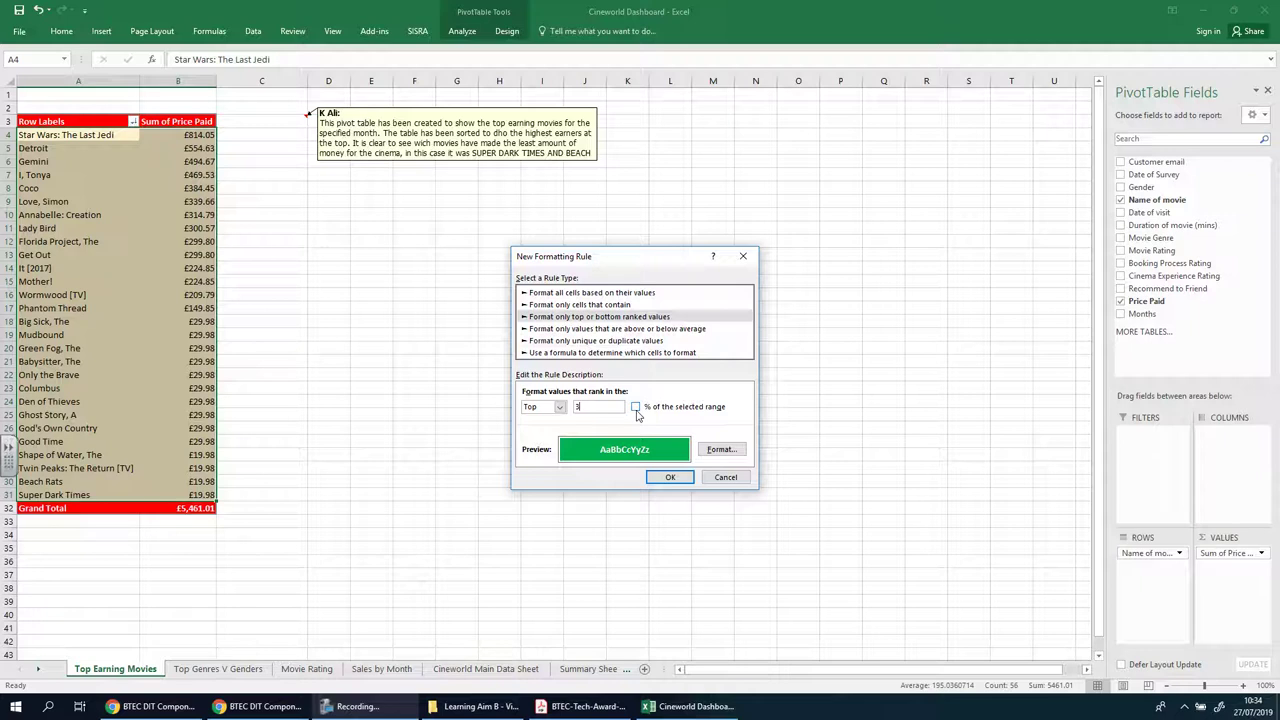
left_click(668, 476)
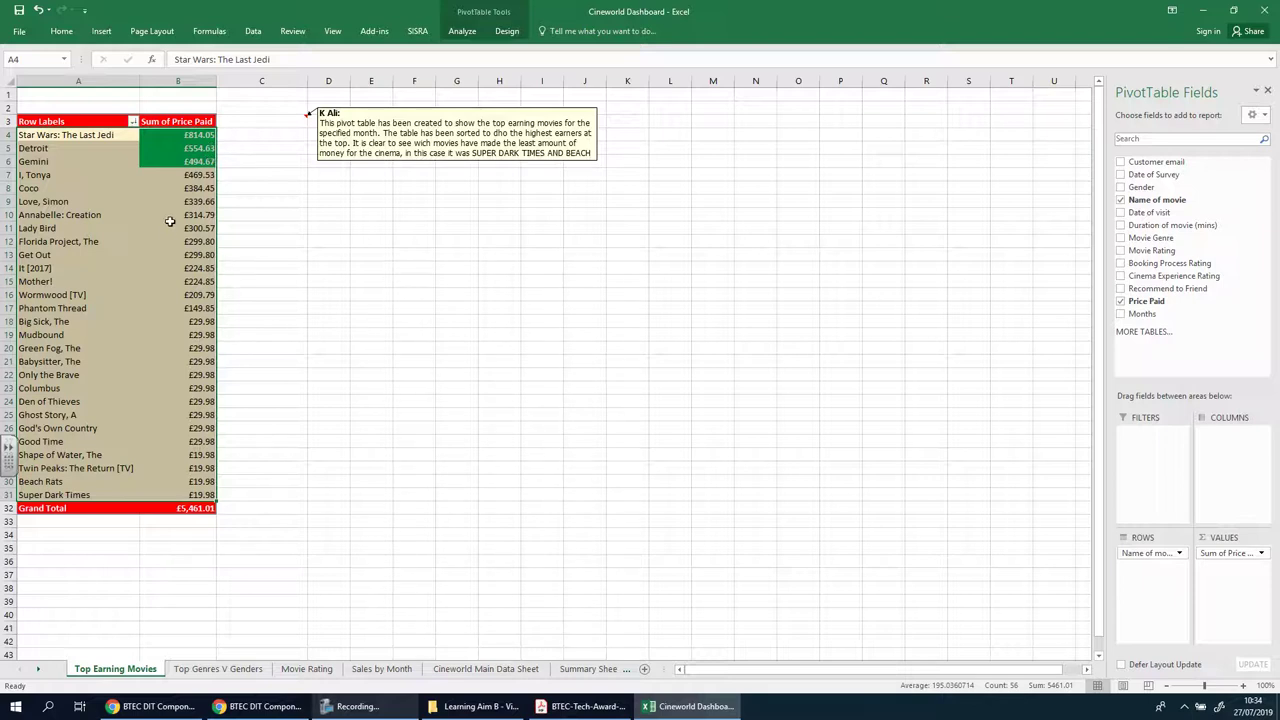
left_click(62, 31)
left_click(539, 68)
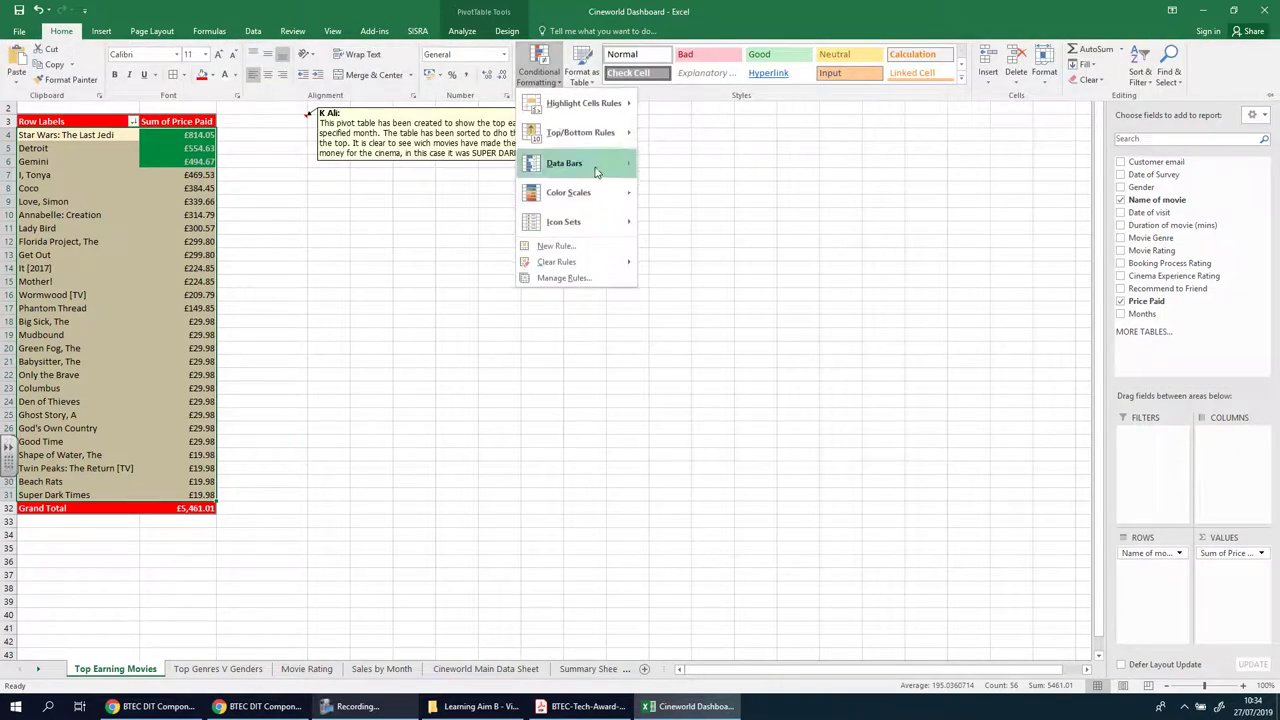
mouse_move(604, 142)
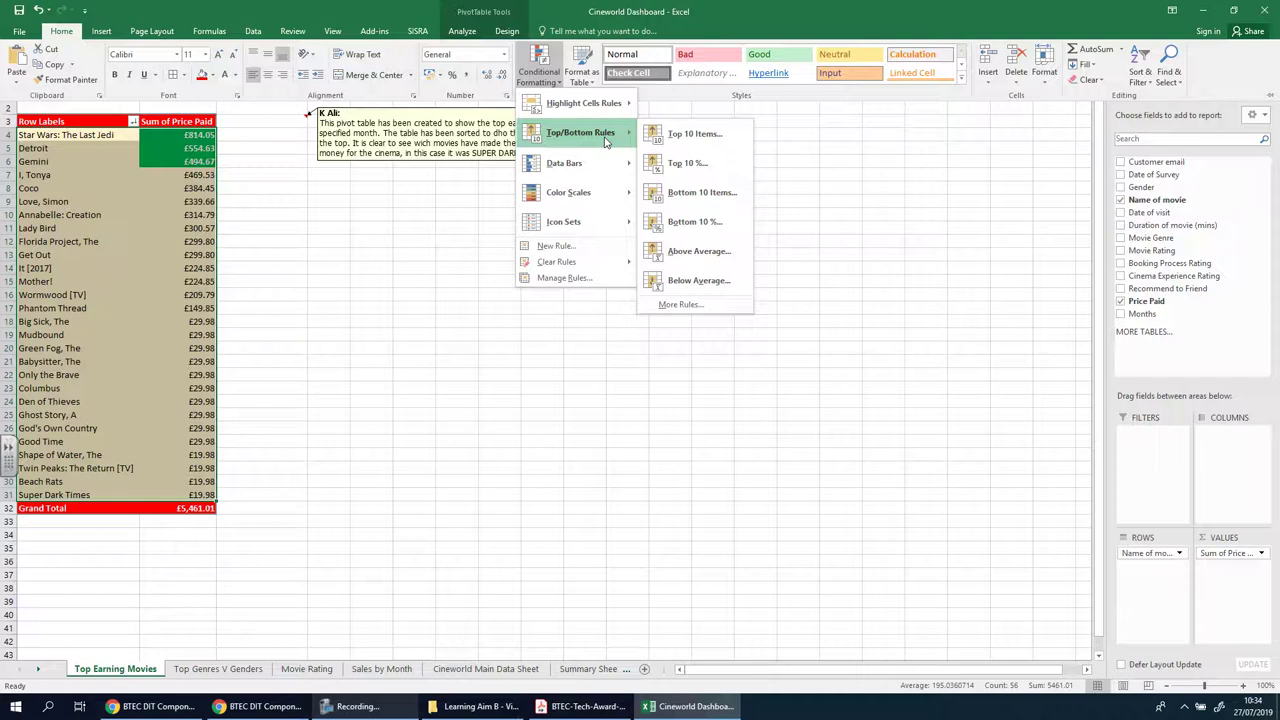
left_click(694, 195)
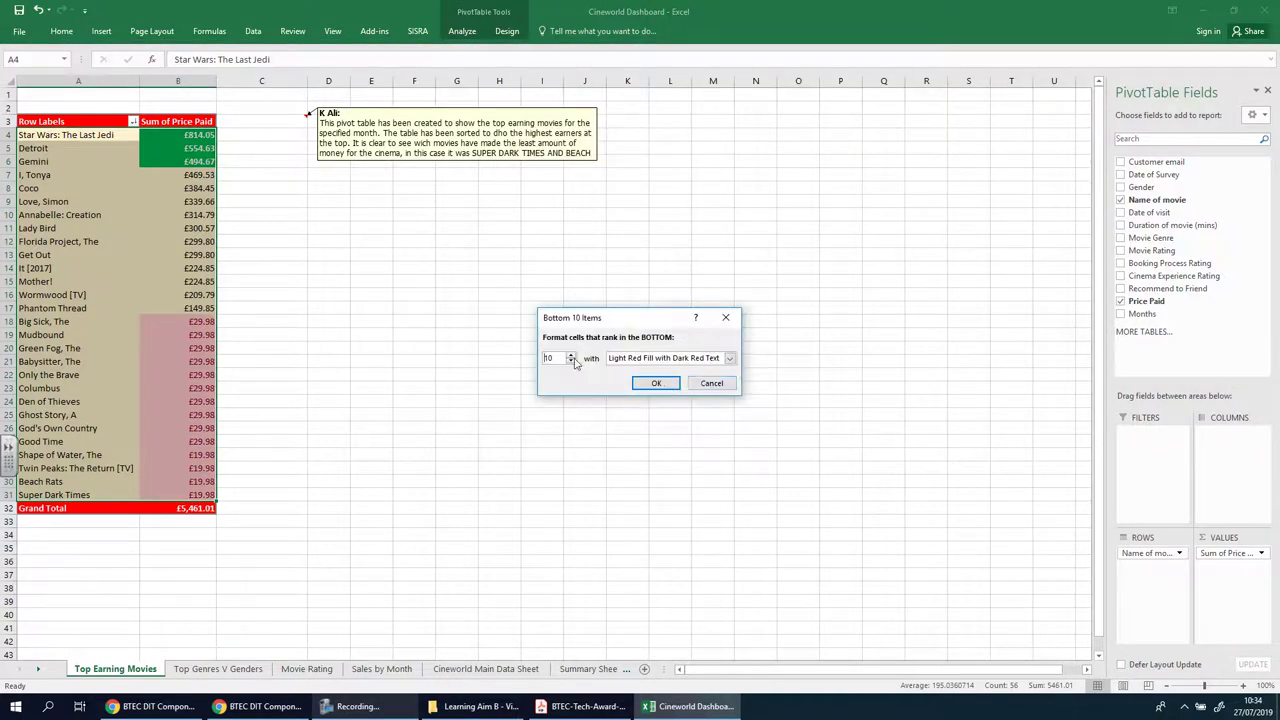
left_click(708, 386)
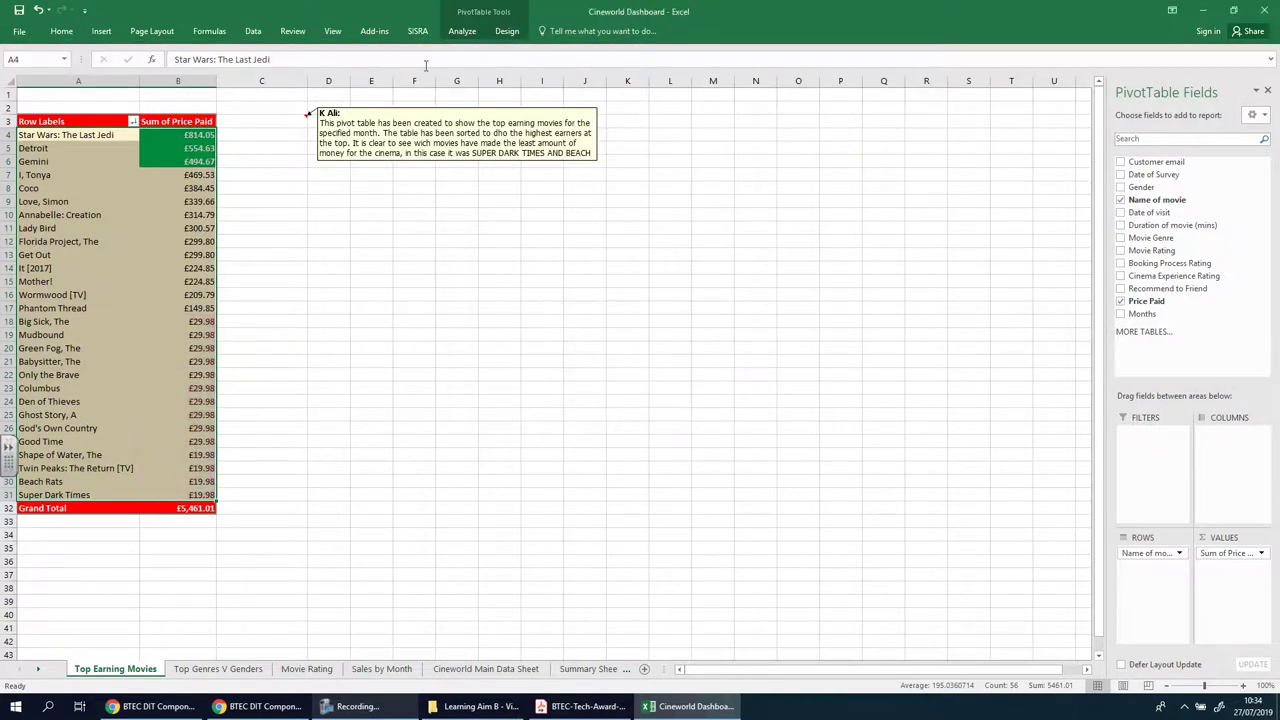
left_click(61, 31)
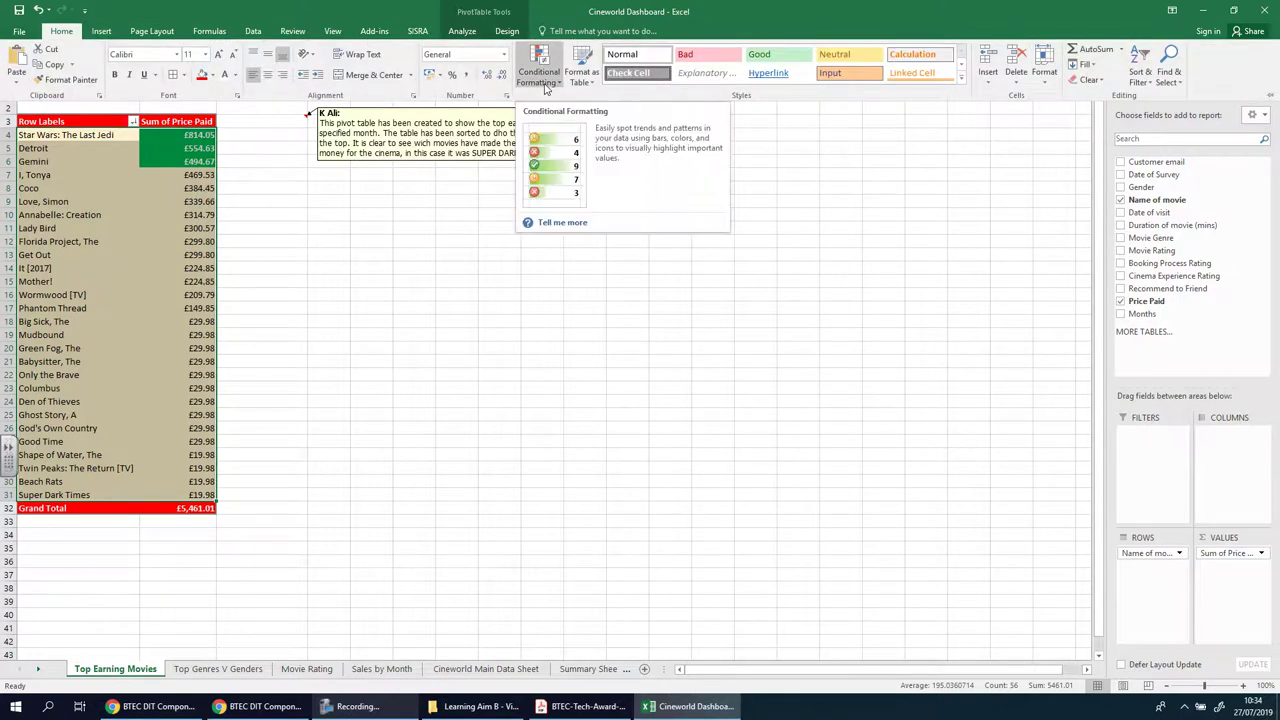
left_click(546, 88)
mouse_move(609, 132)
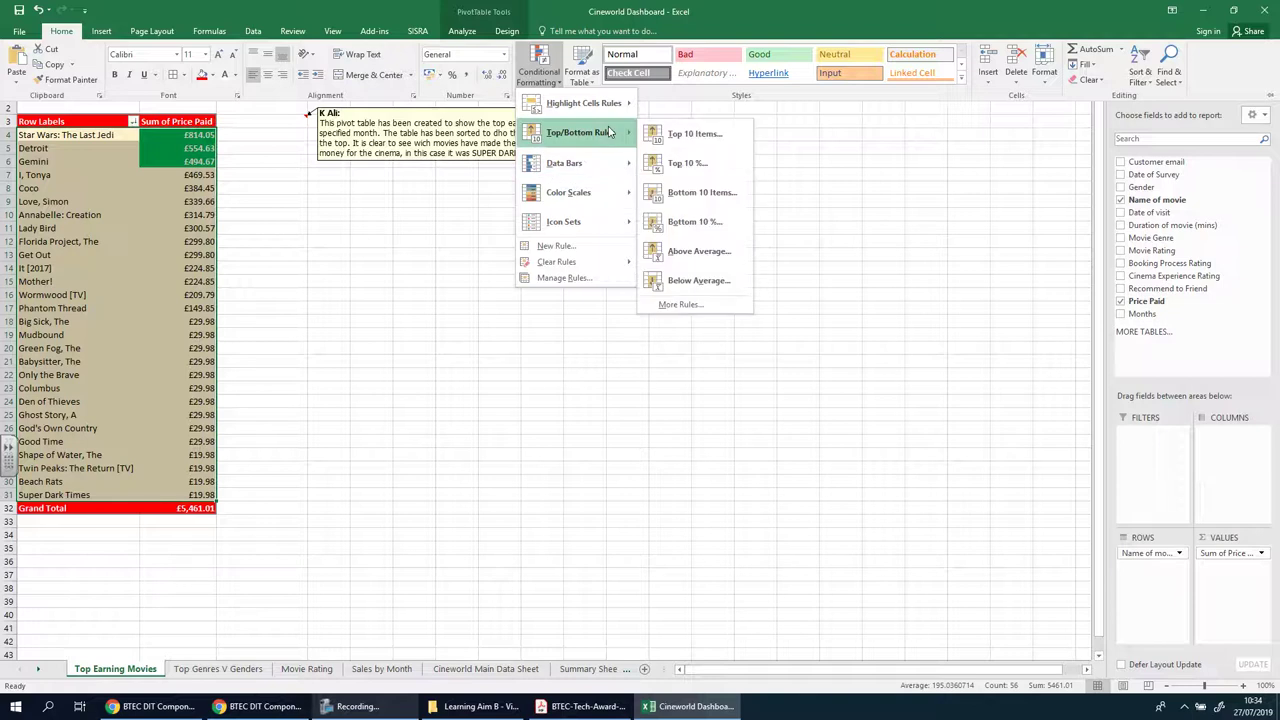
left_click(729, 232)
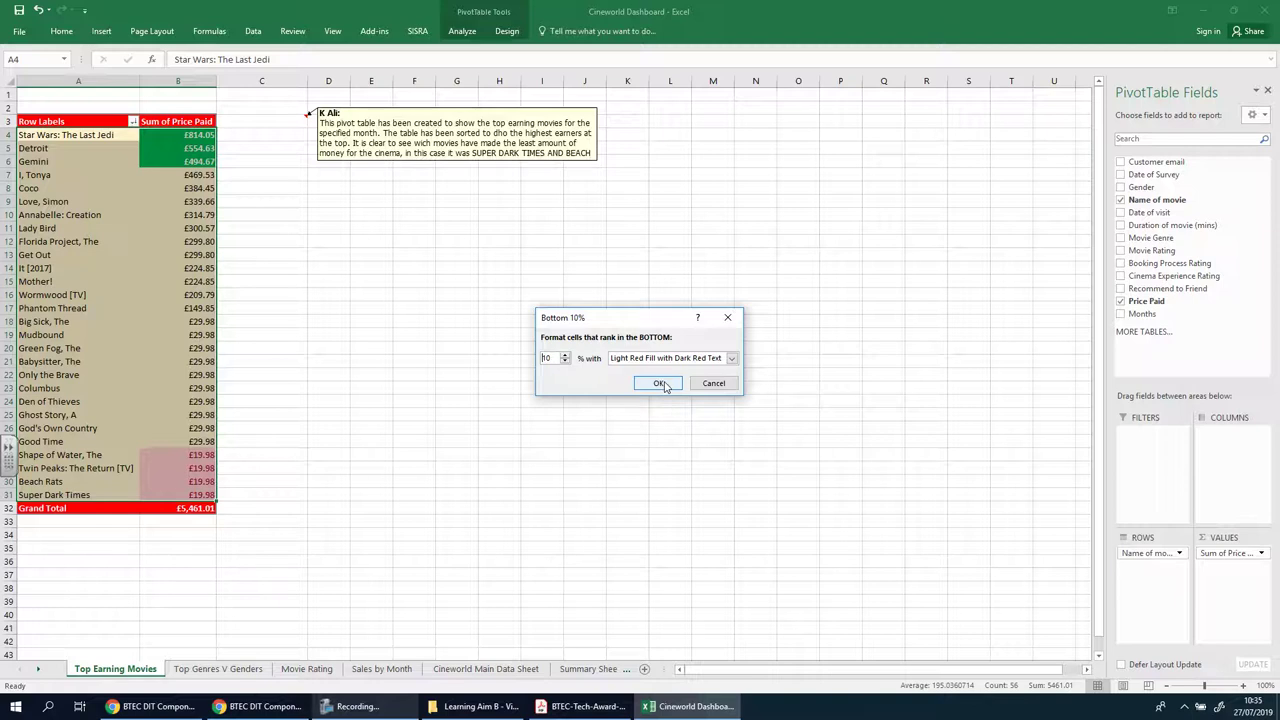
left_click(660, 384)
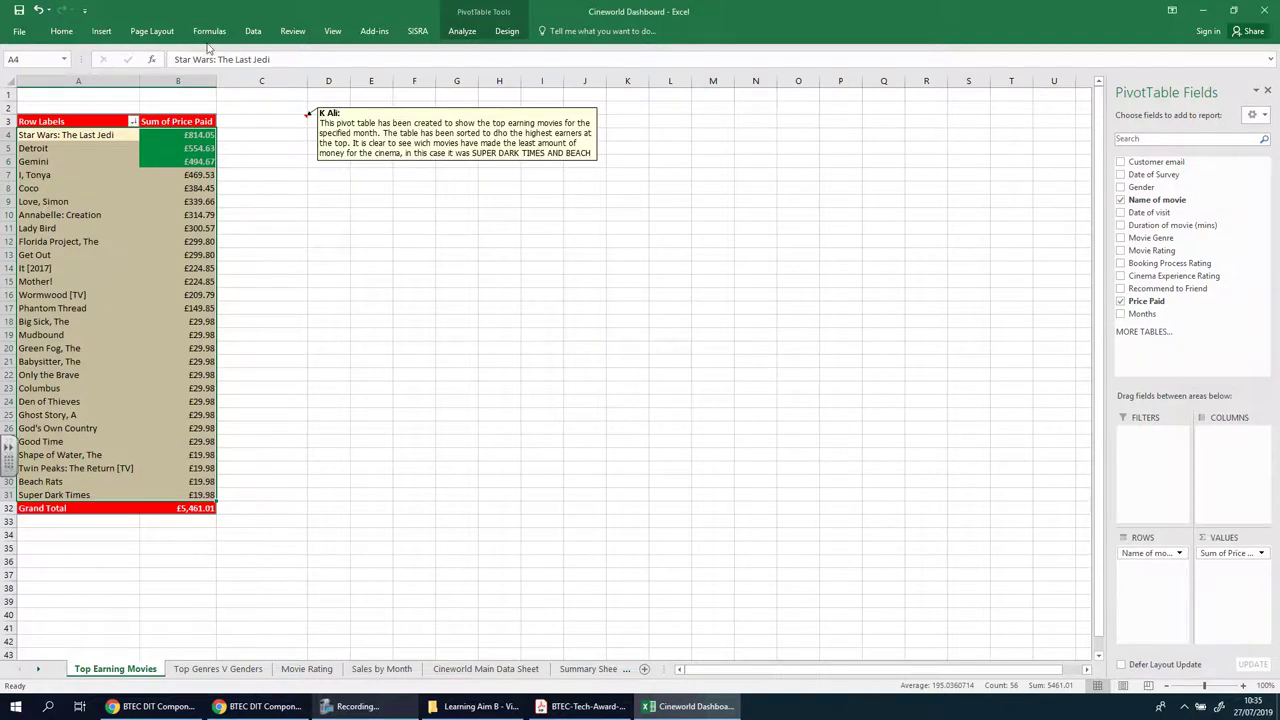
left_click(68, 31)
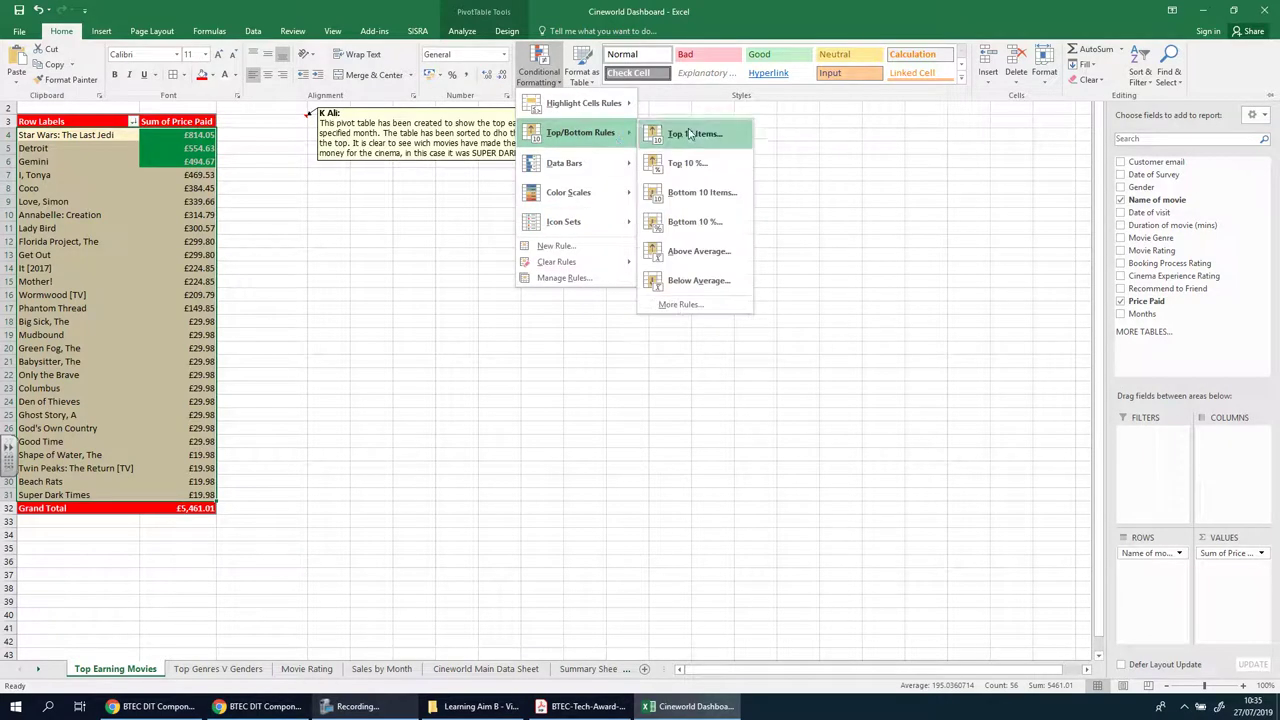
left_click(716, 228)
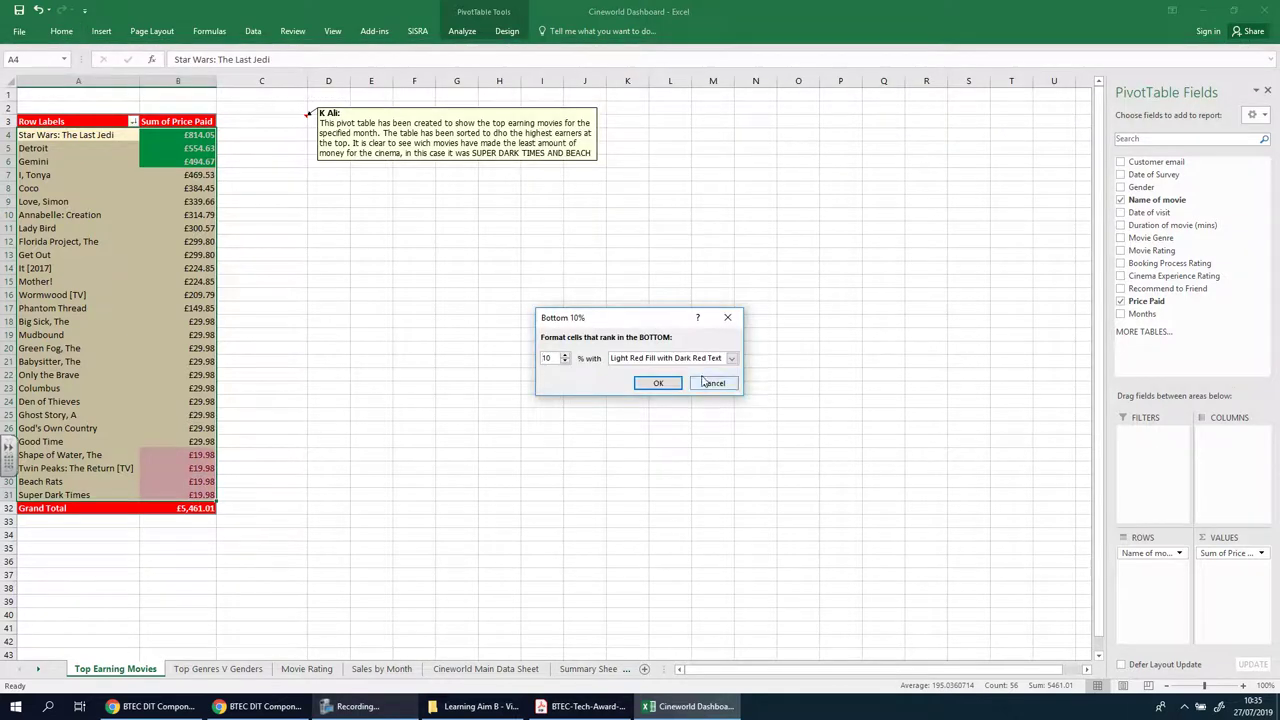
left_click(663, 382)
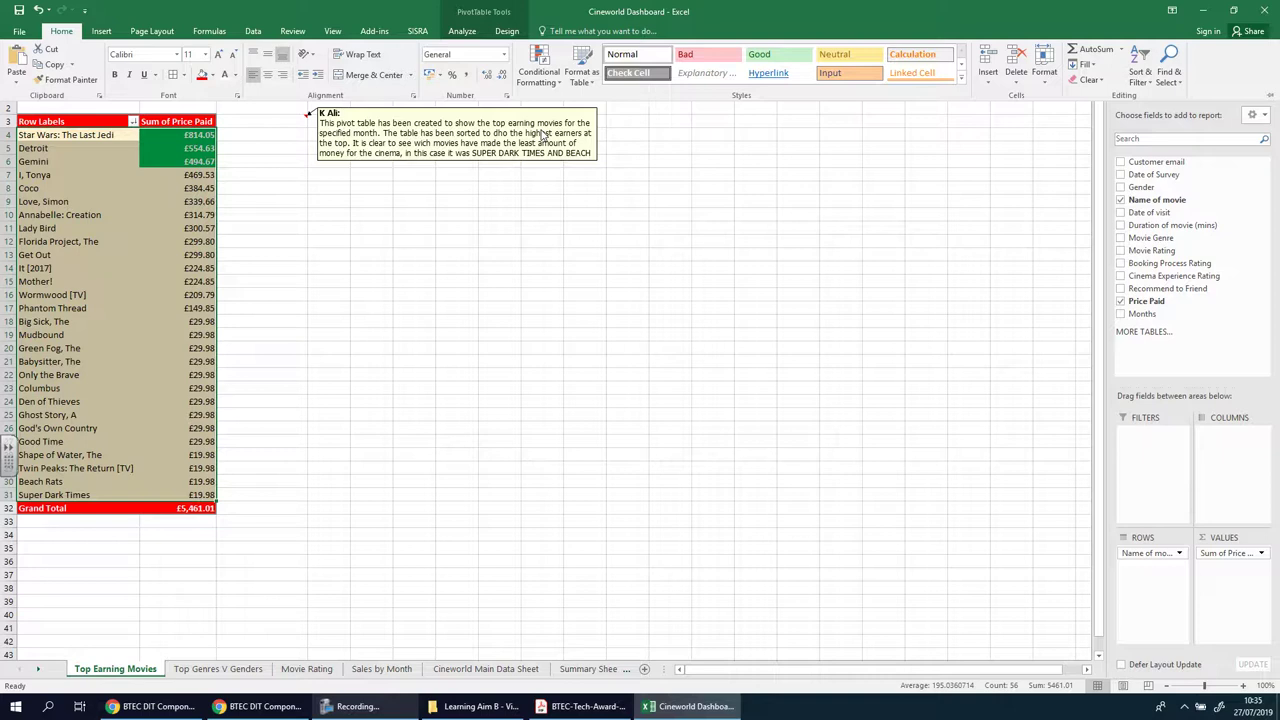
left_click(543, 88)
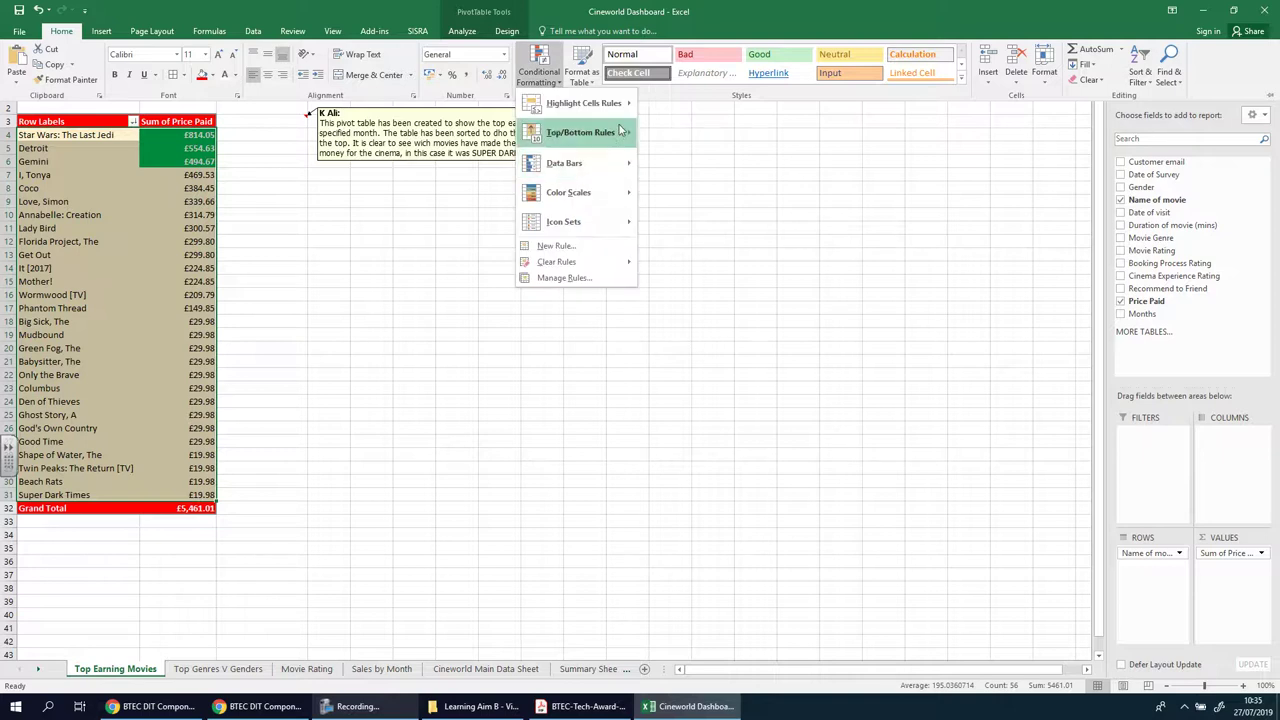
mouse_move(590, 132)
left_click(725, 193)
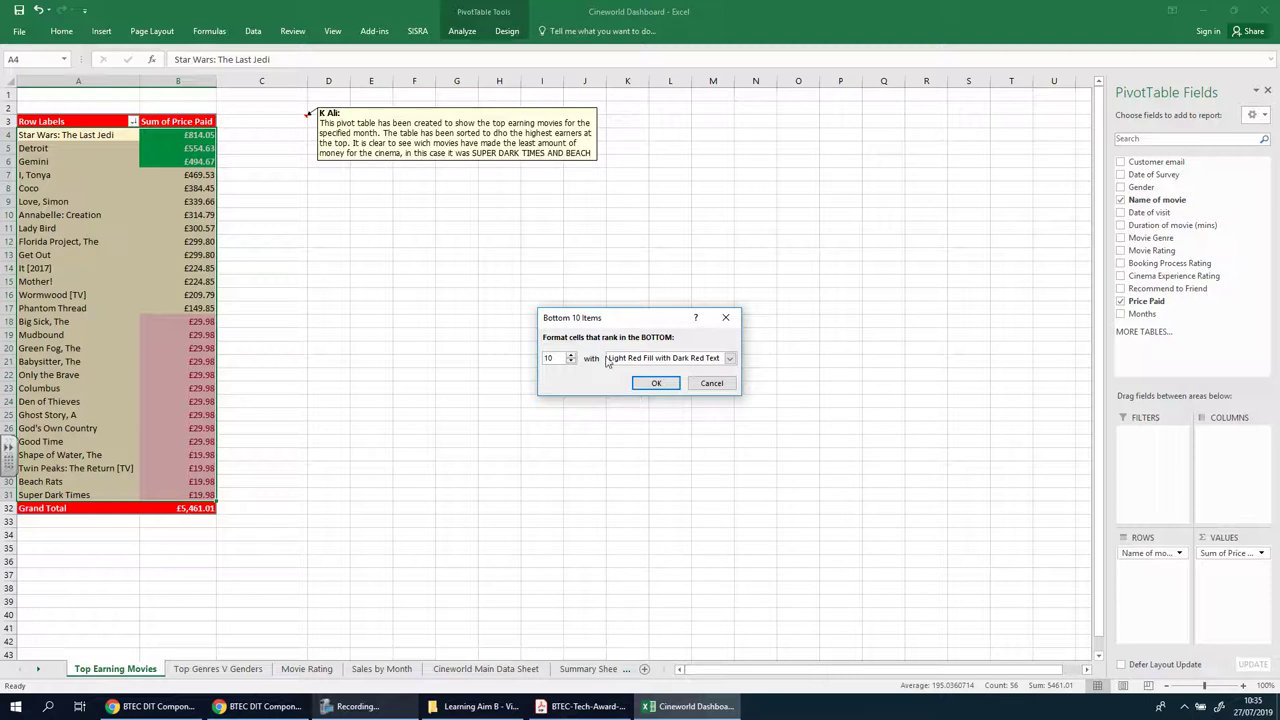
left_click(729, 359)
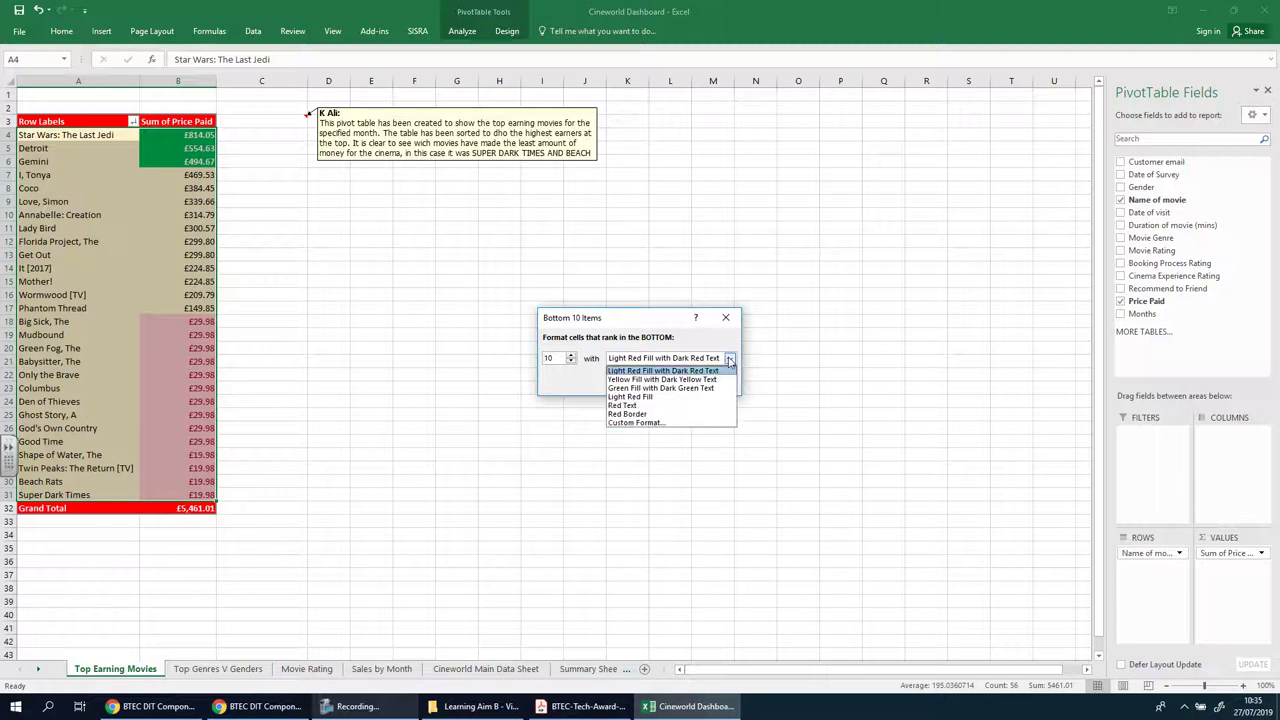
left_click(678, 423)
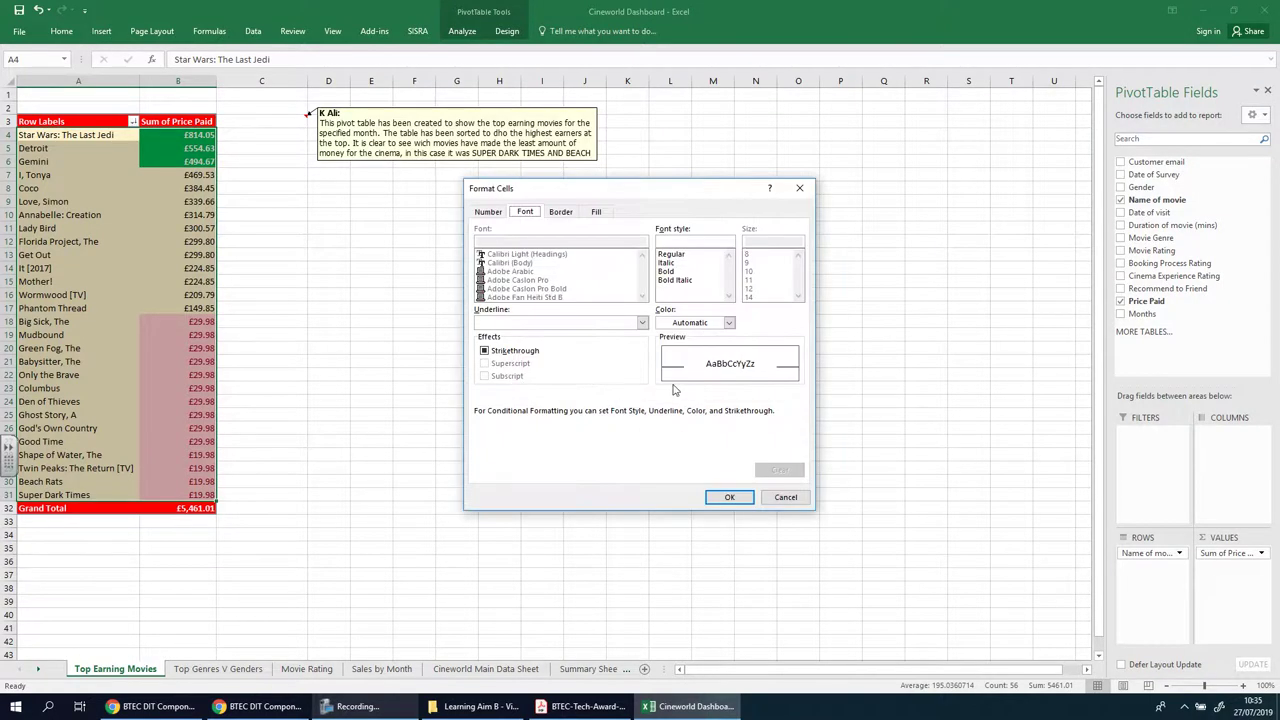
left_click(560, 213)
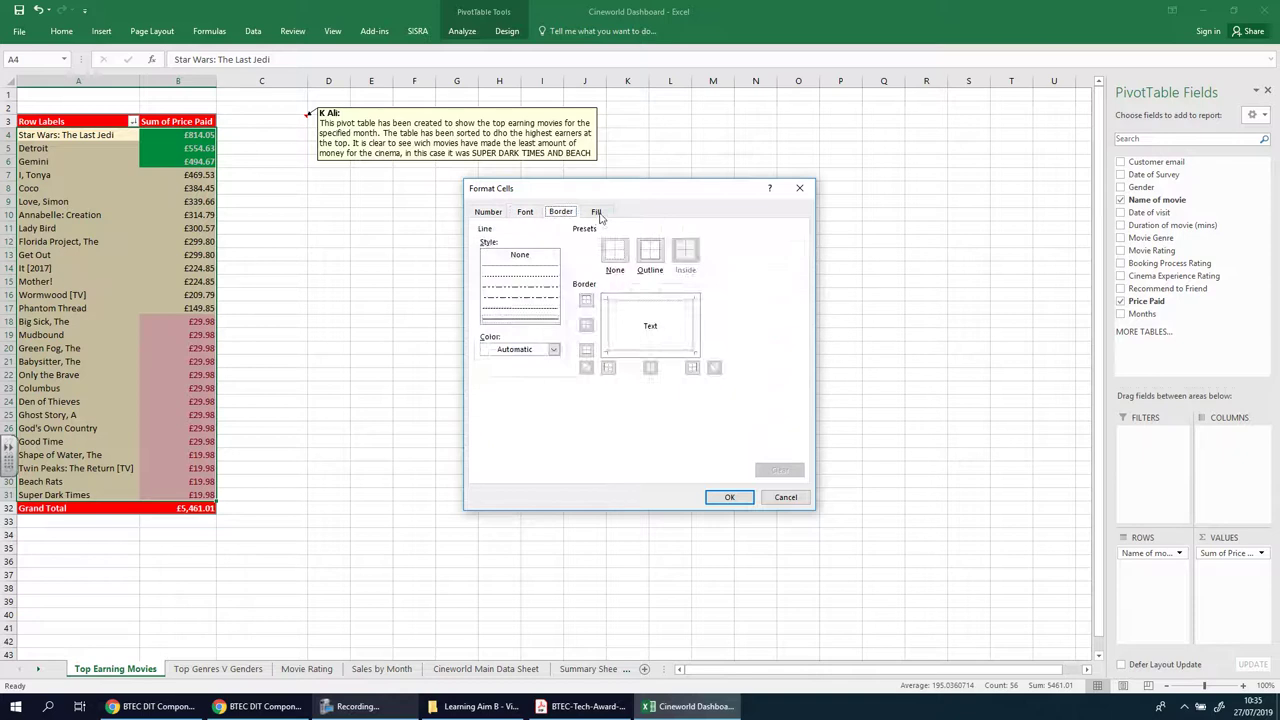
left_click(497, 213)
left_click(729, 497)
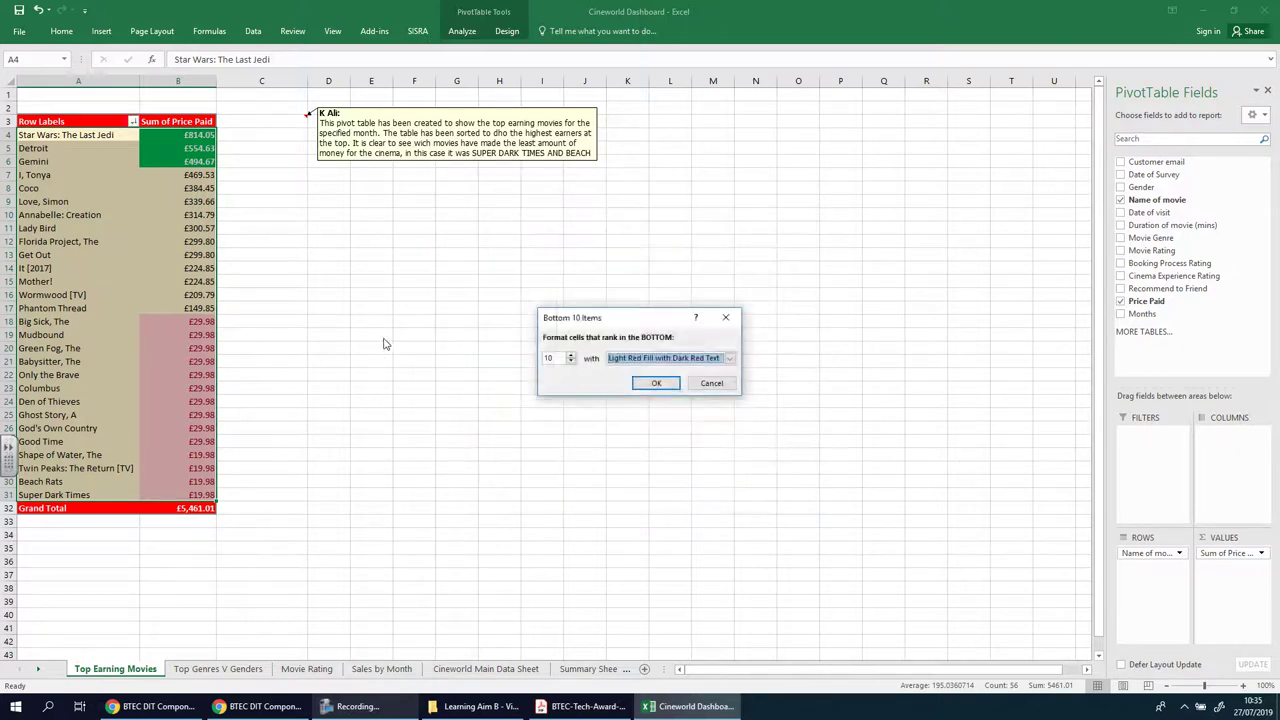
left_click(712, 383)
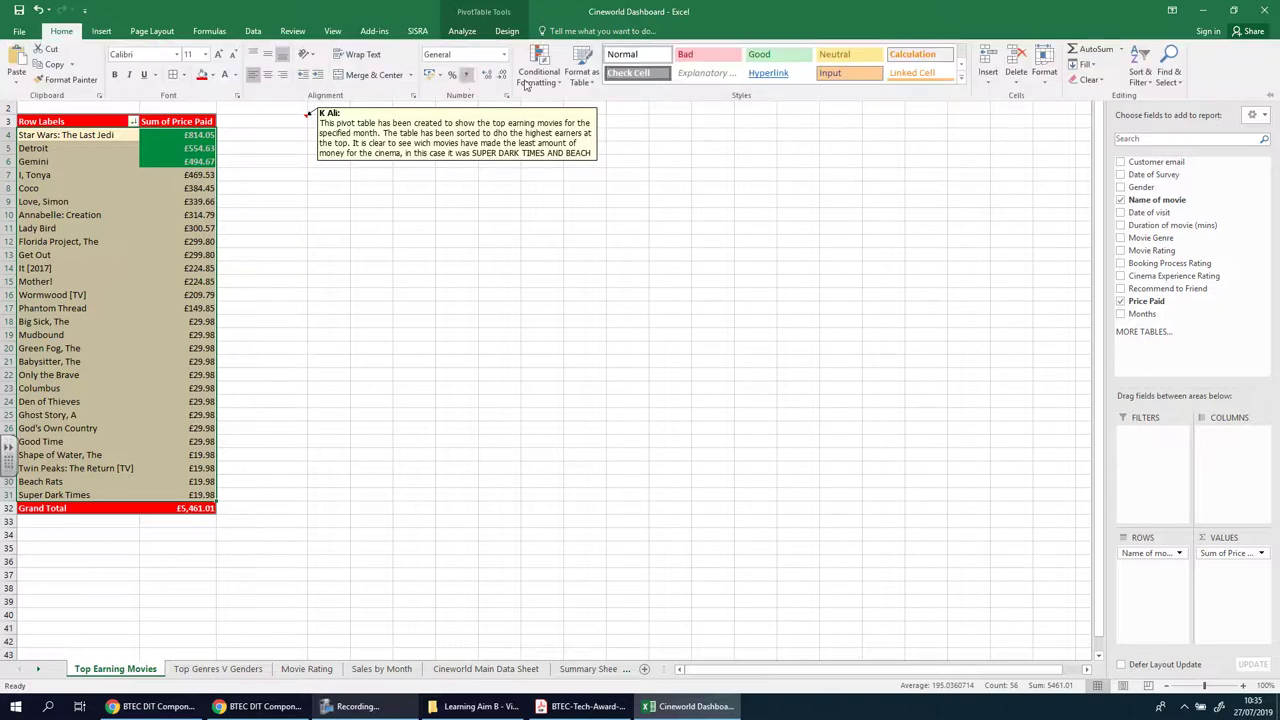
left_click(538, 68)
mouse_move(618, 133)
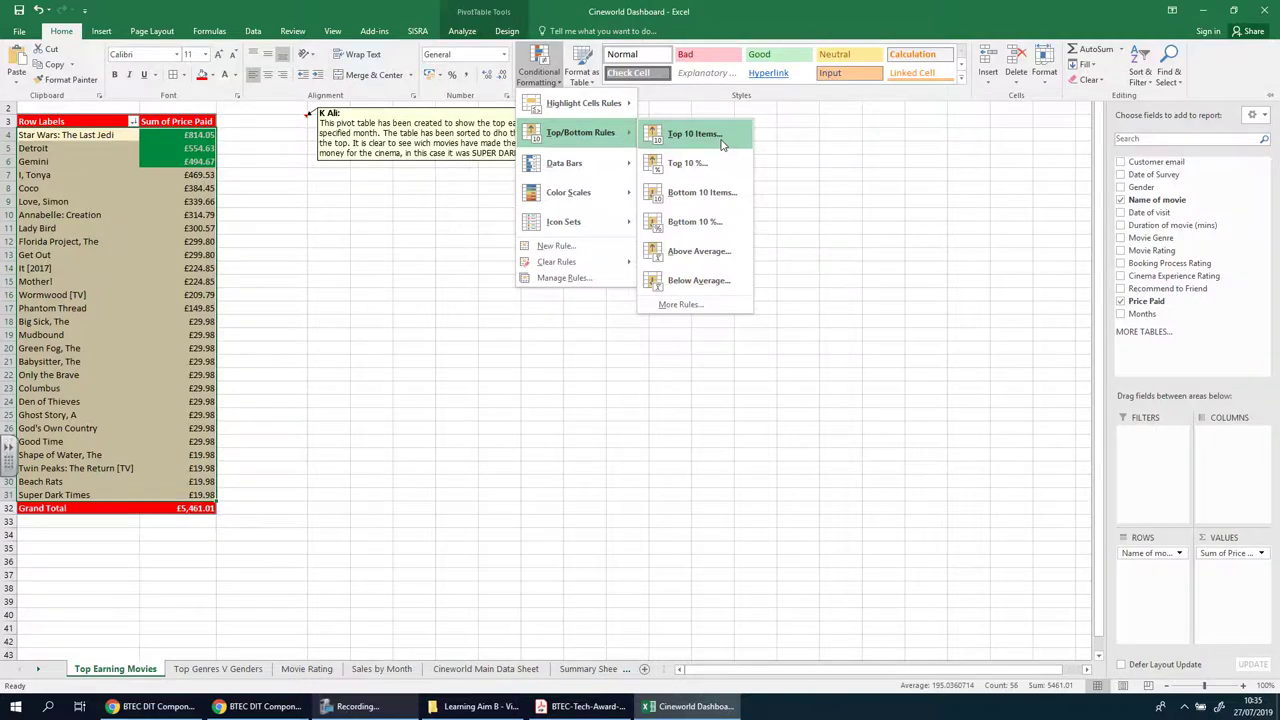
left_click(721, 142)
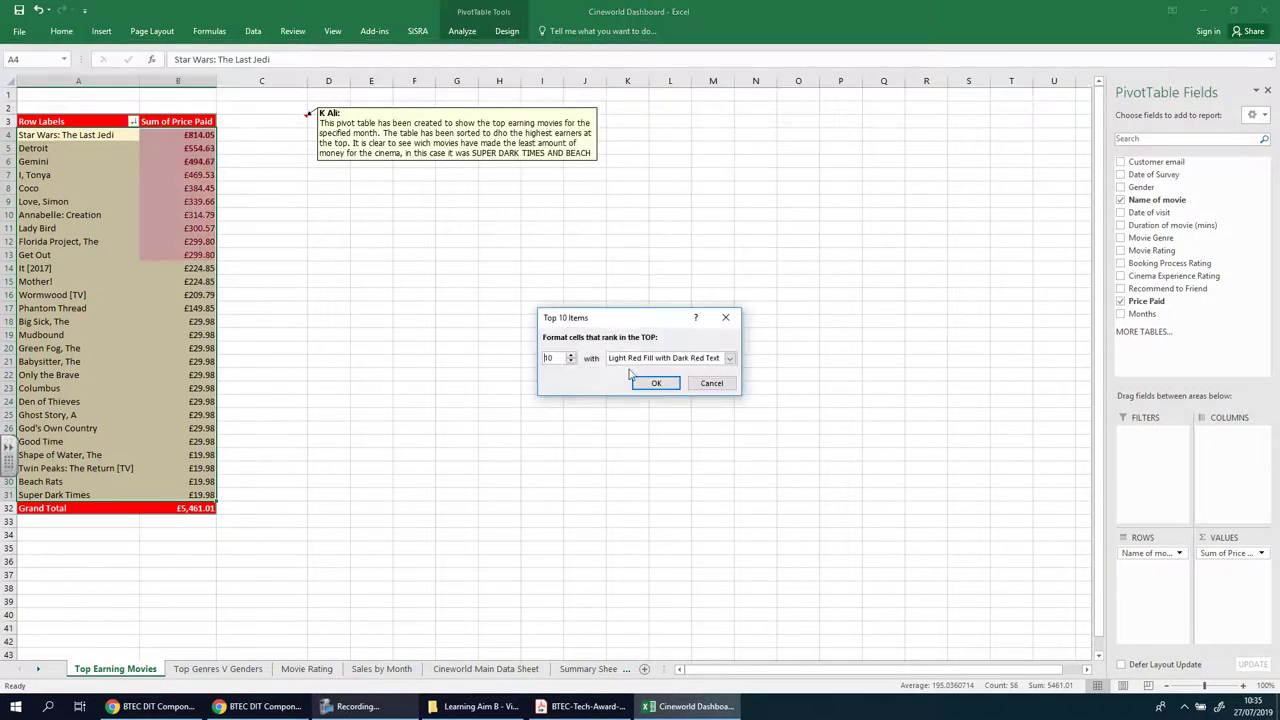
left_click(730, 358)
left_click(695, 423)
left_click(525, 212)
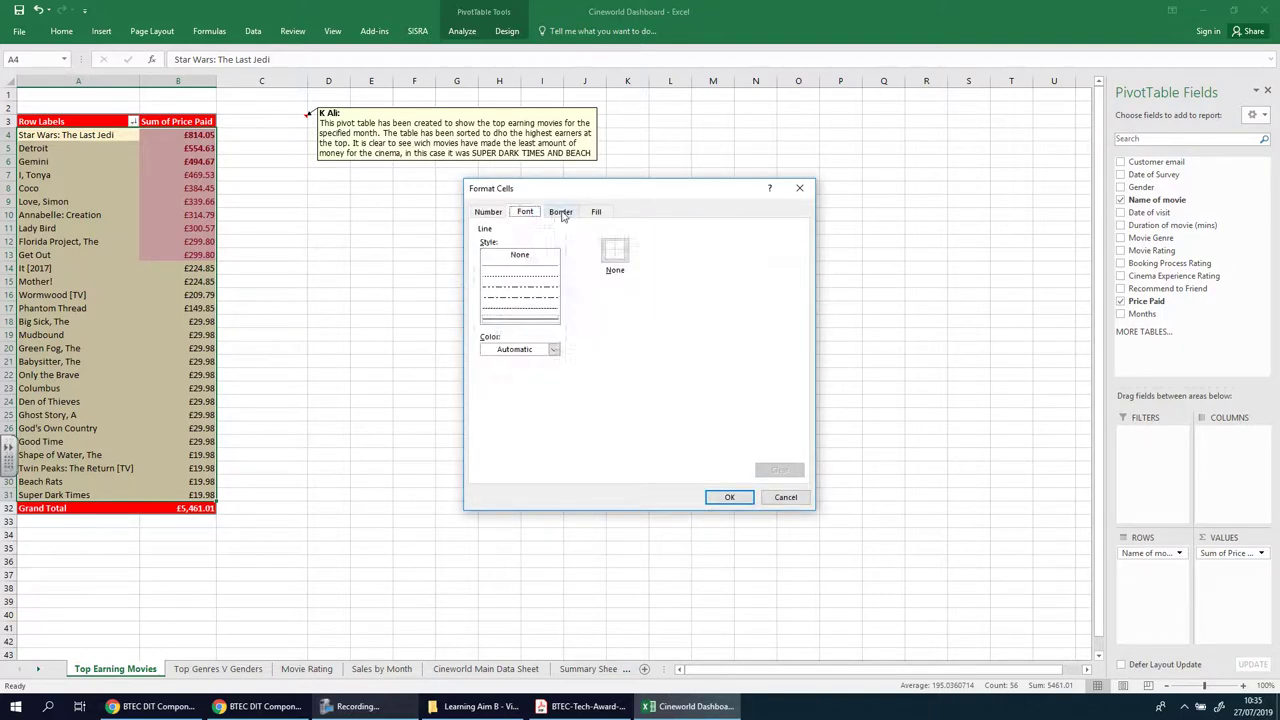
left_click(560, 212)
left_click(595, 212)
left_click(786, 497)
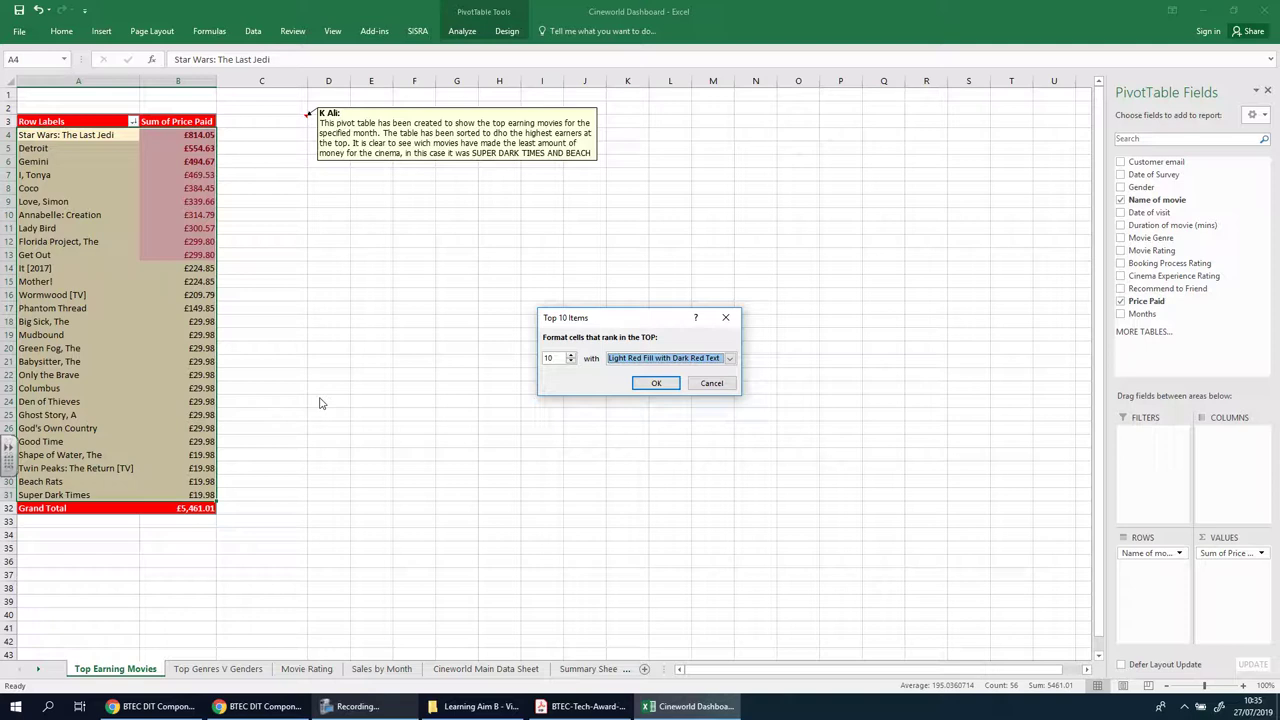
left_click(657, 383)
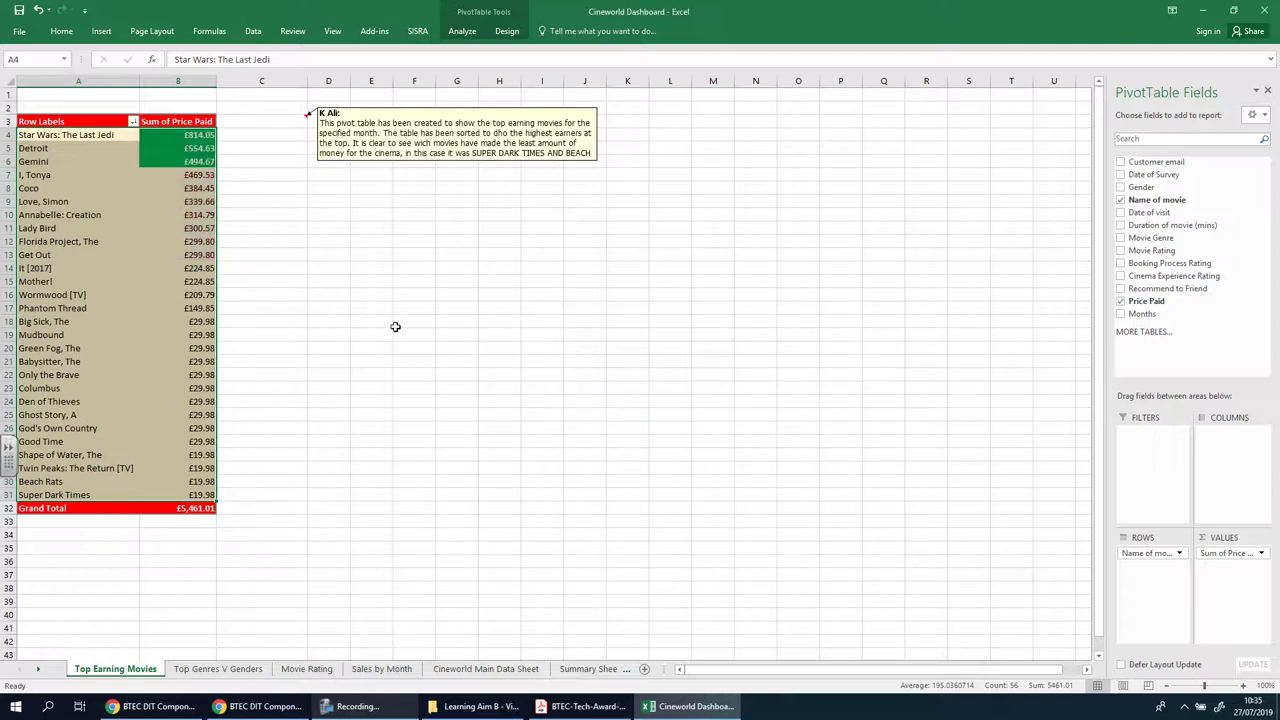
Step: Start another ranked-values formatting rule for the selected movie rows A4:B31 and set it to the bottom 3 values
left_click(61, 31)
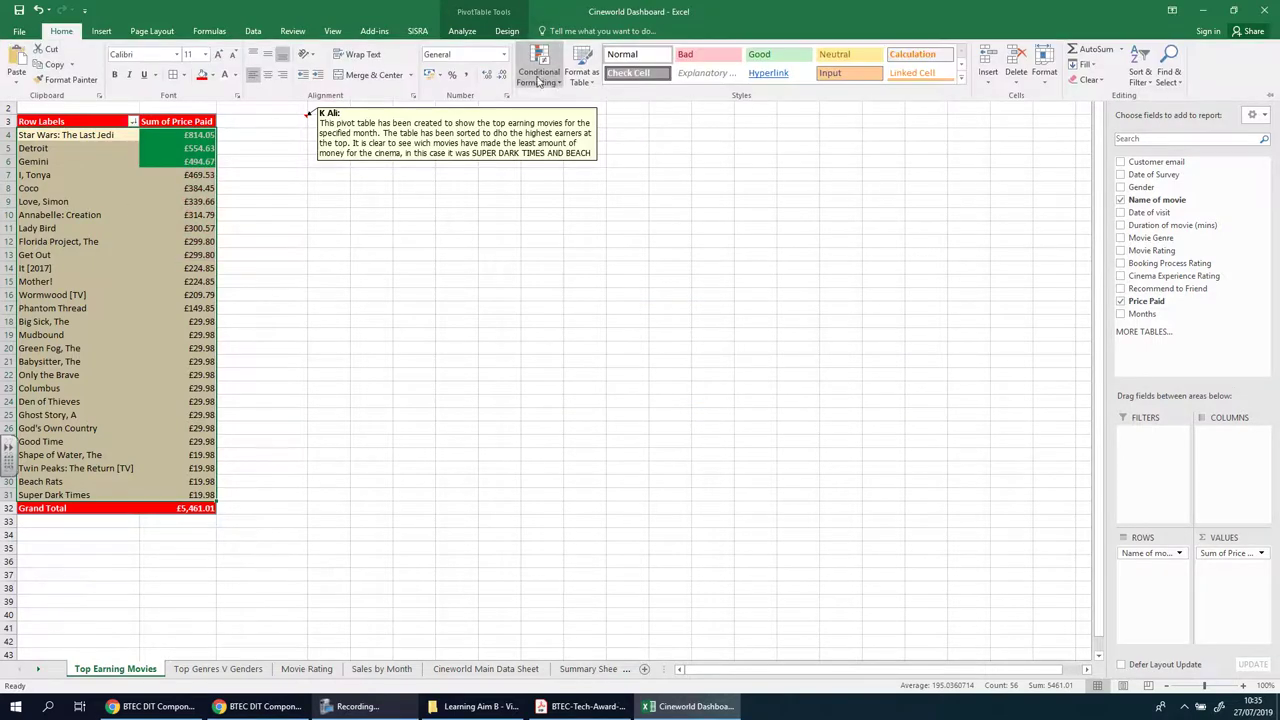
left_click(538, 76)
mouse_move(610, 132)
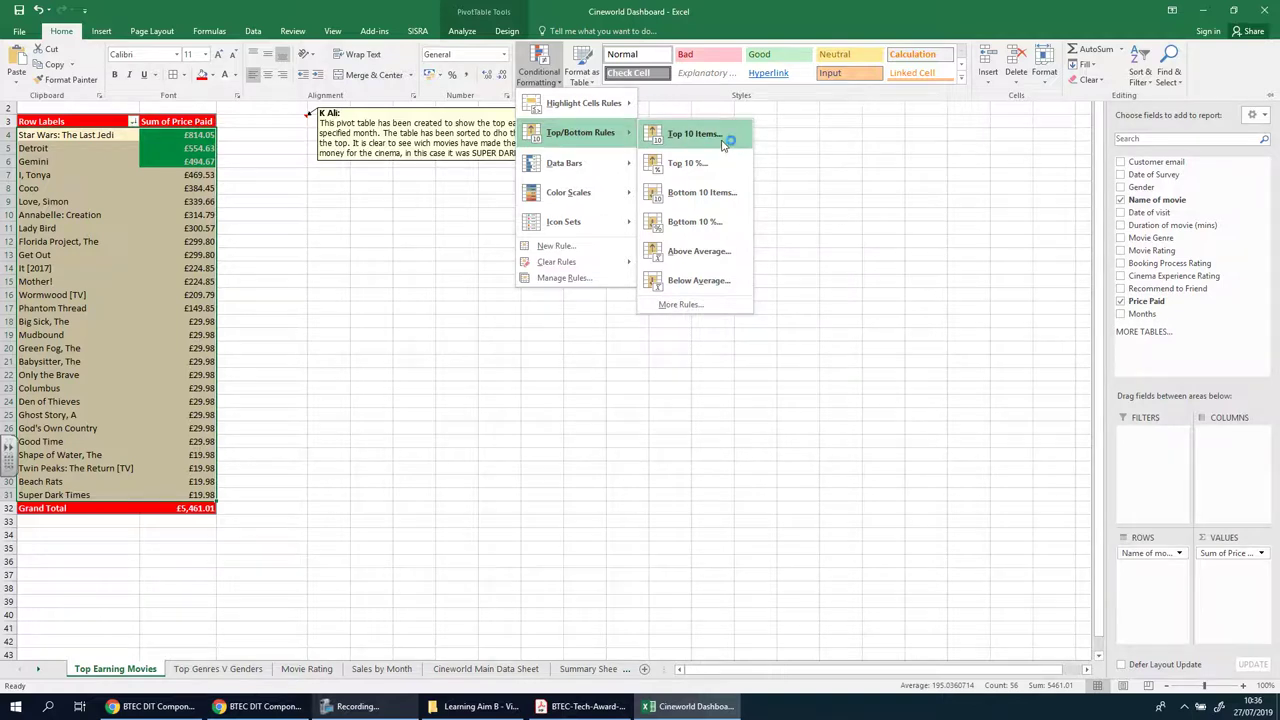
left_click(698, 305)
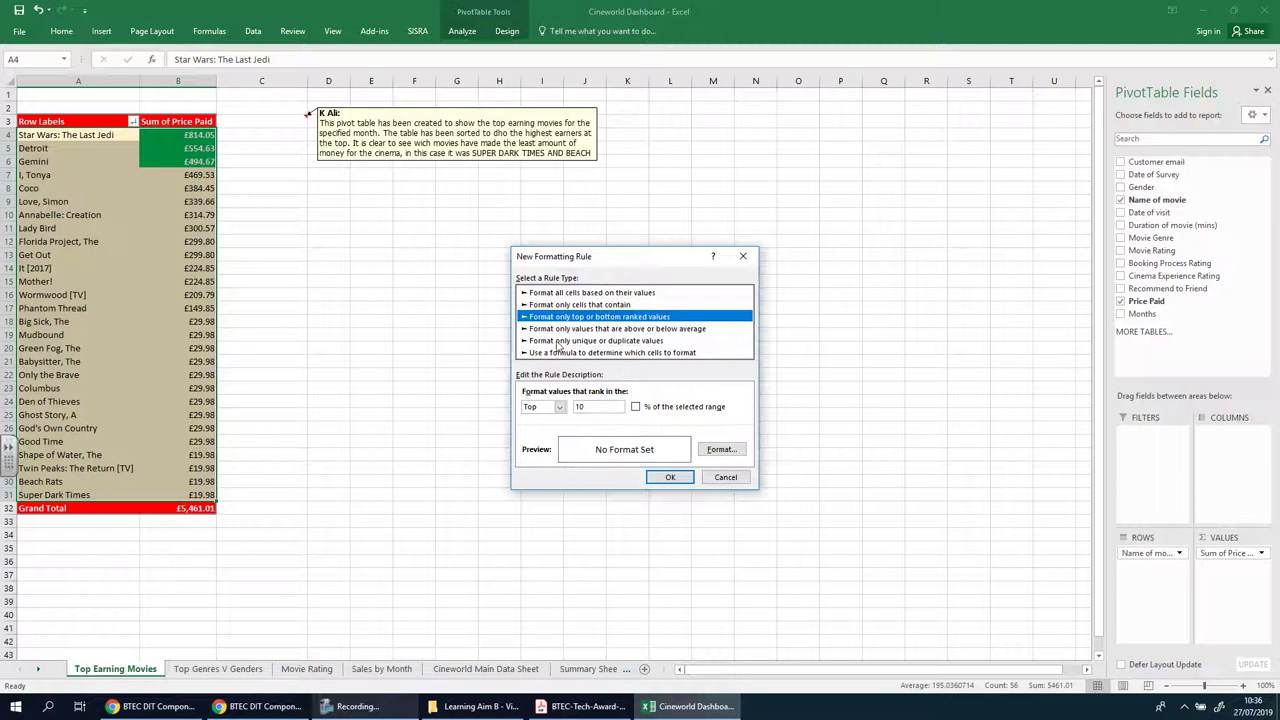
left_click(560, 407)
left_click(558, 428)
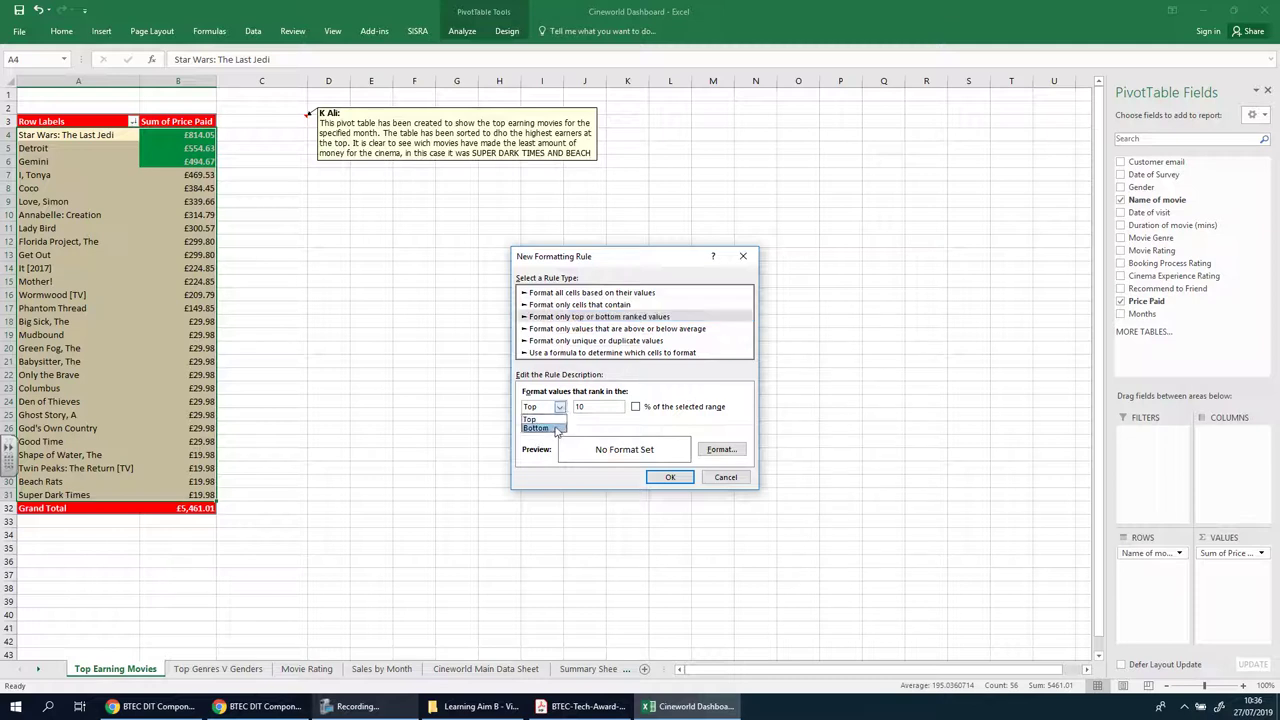
key("Tab")
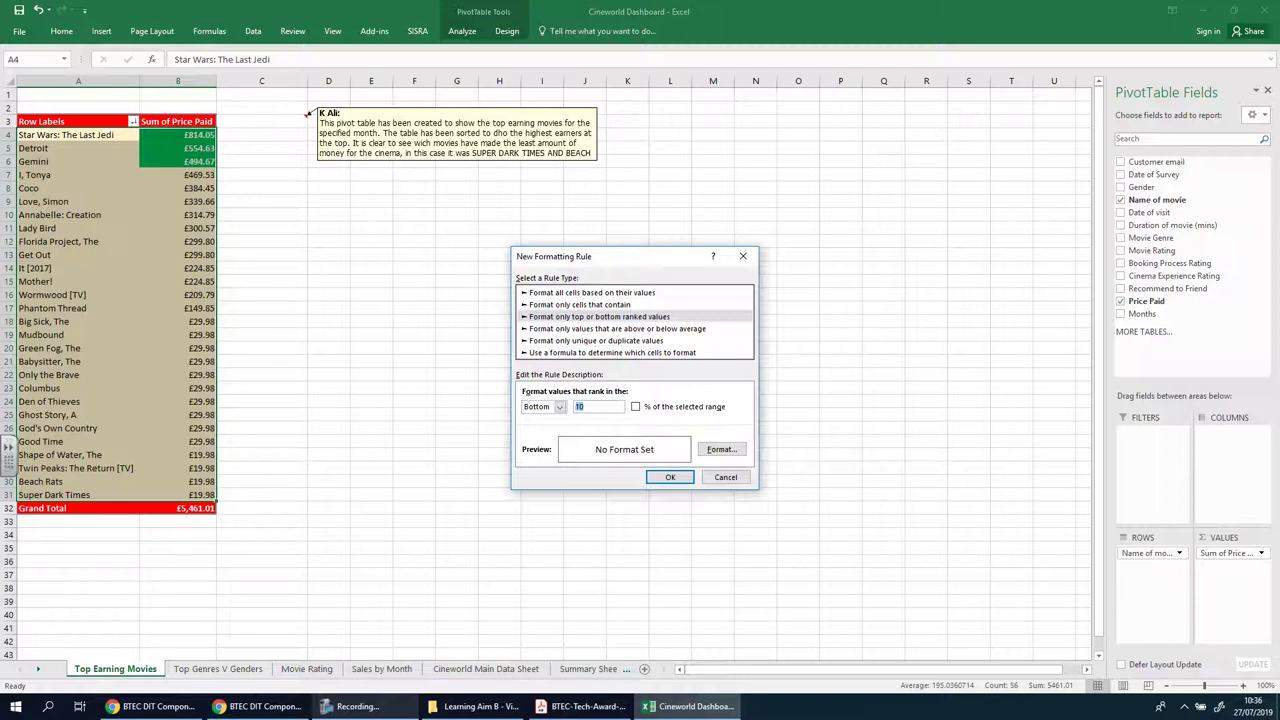
Step: Give the bottom-3 rule a red fill with bold white font, apply it, and deselect the pivot table
left_click(718, 450)
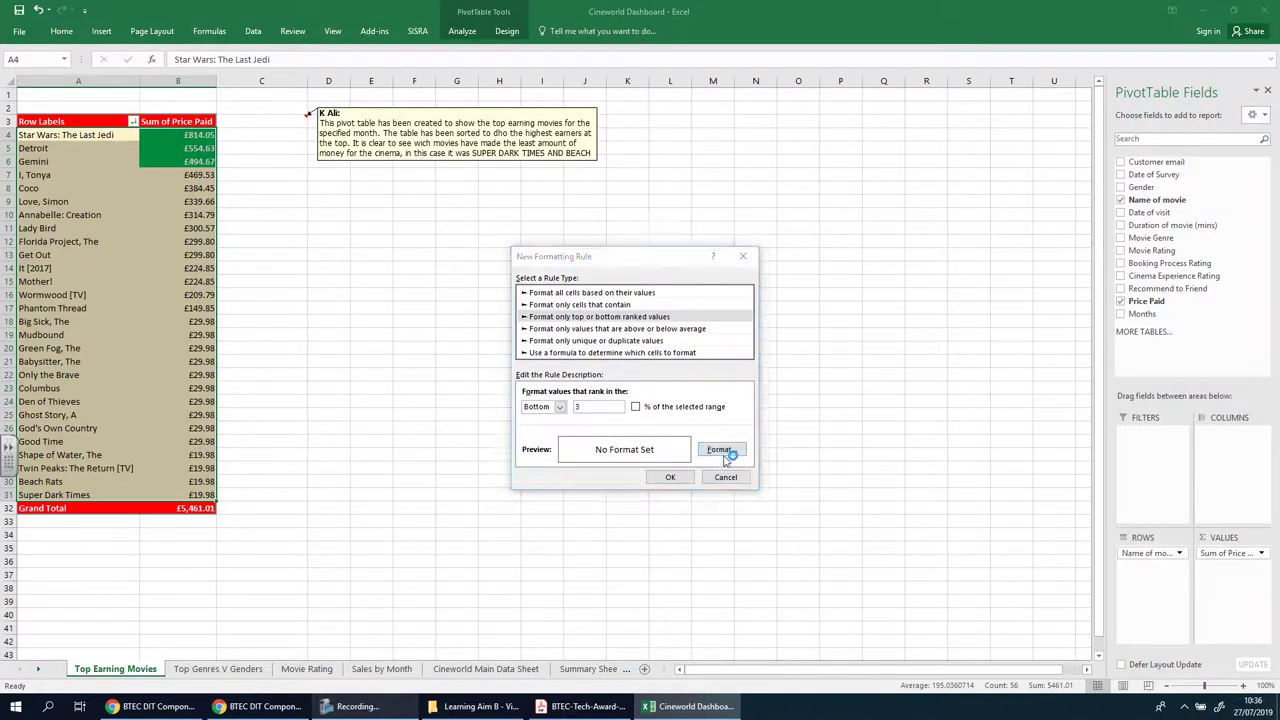
left_click(498, 342)
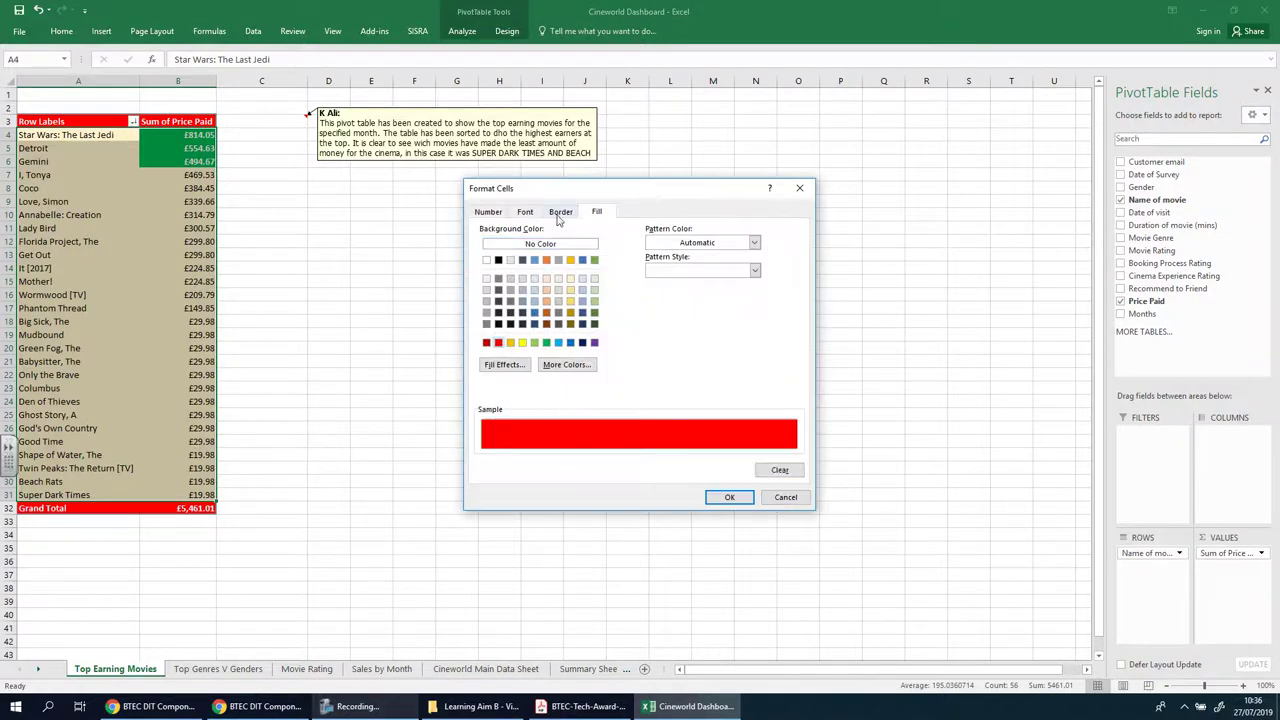
left_click(525, 211)
left_click(674, 272)
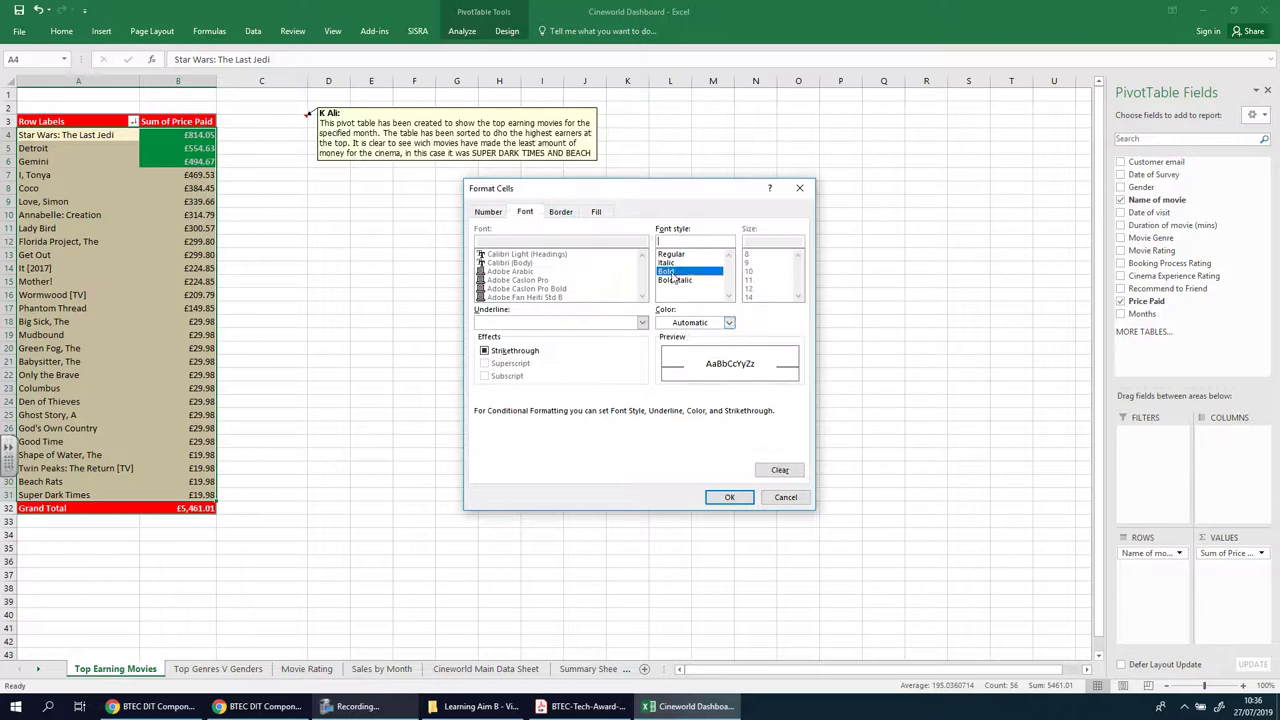
left_click(666, 368)
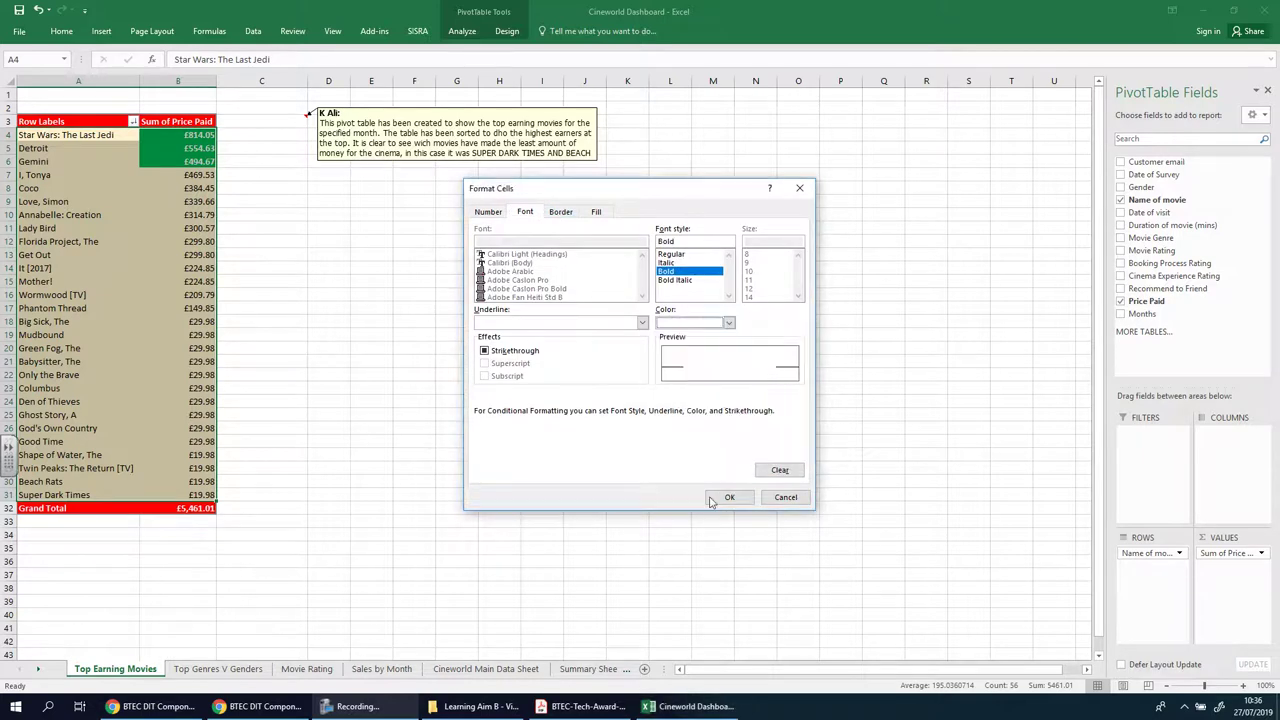
left_click(729, 497)
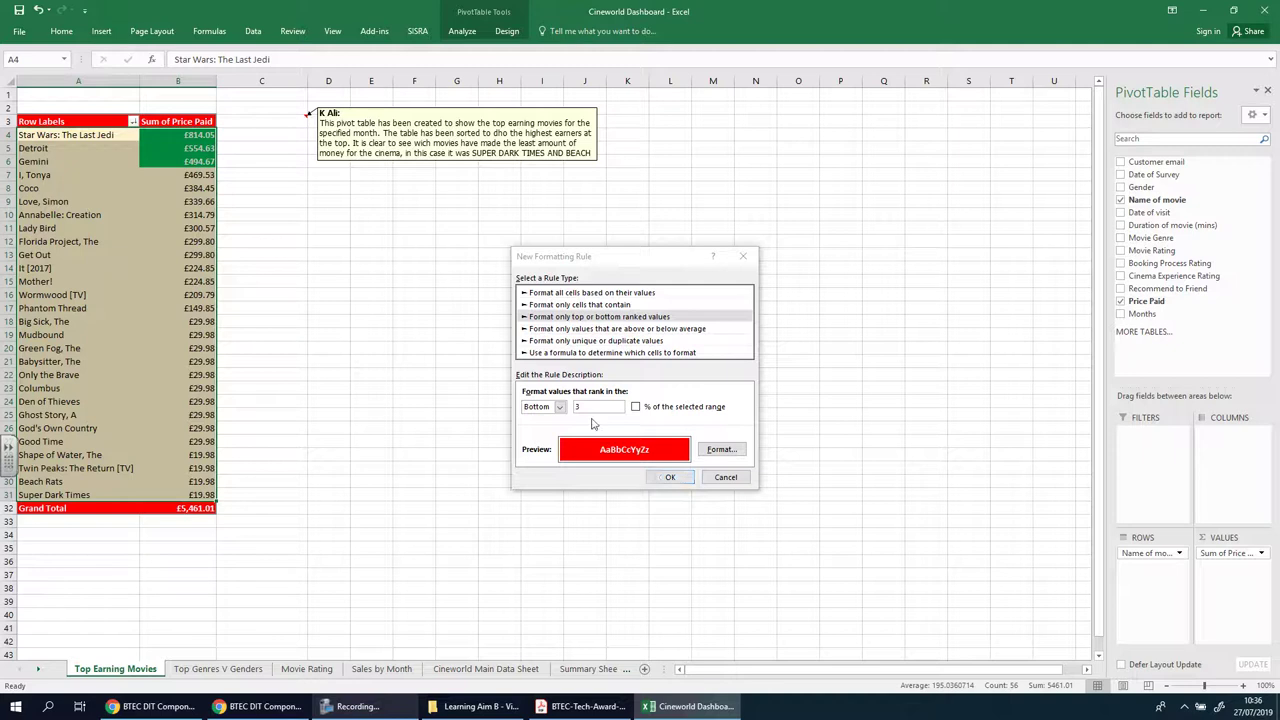
left_click(668, 478)
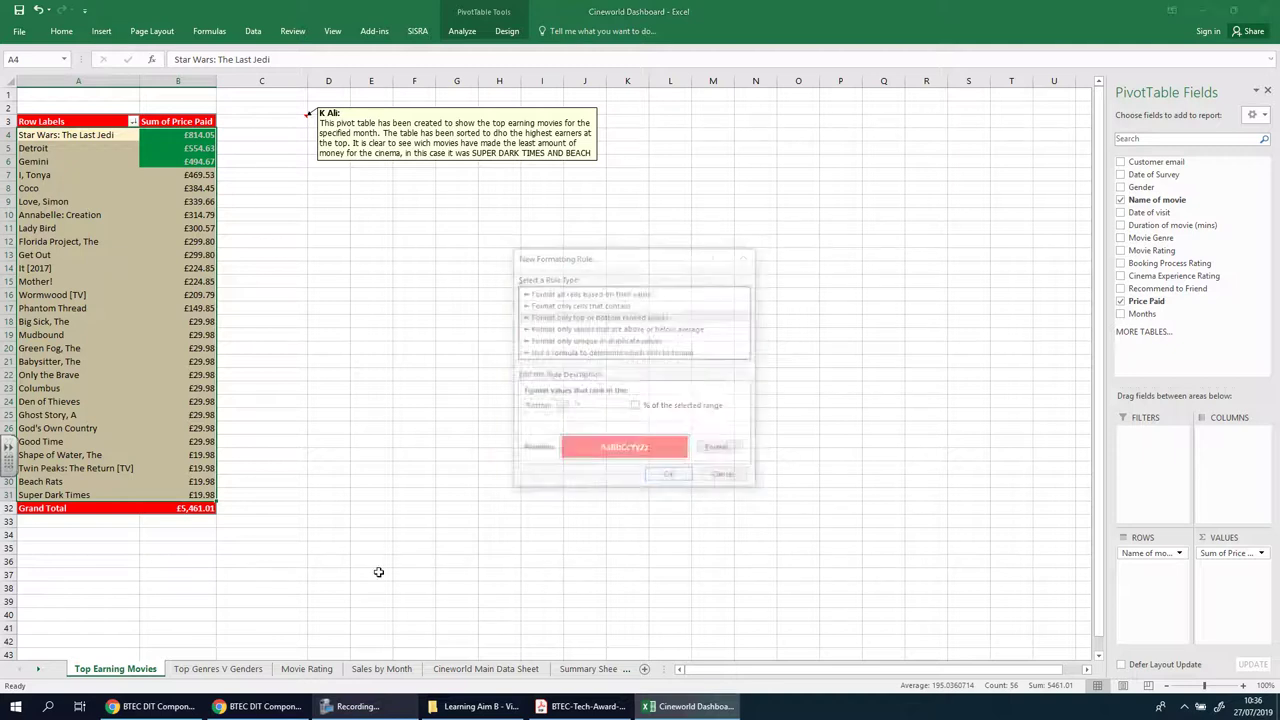
left_click(779, 399)
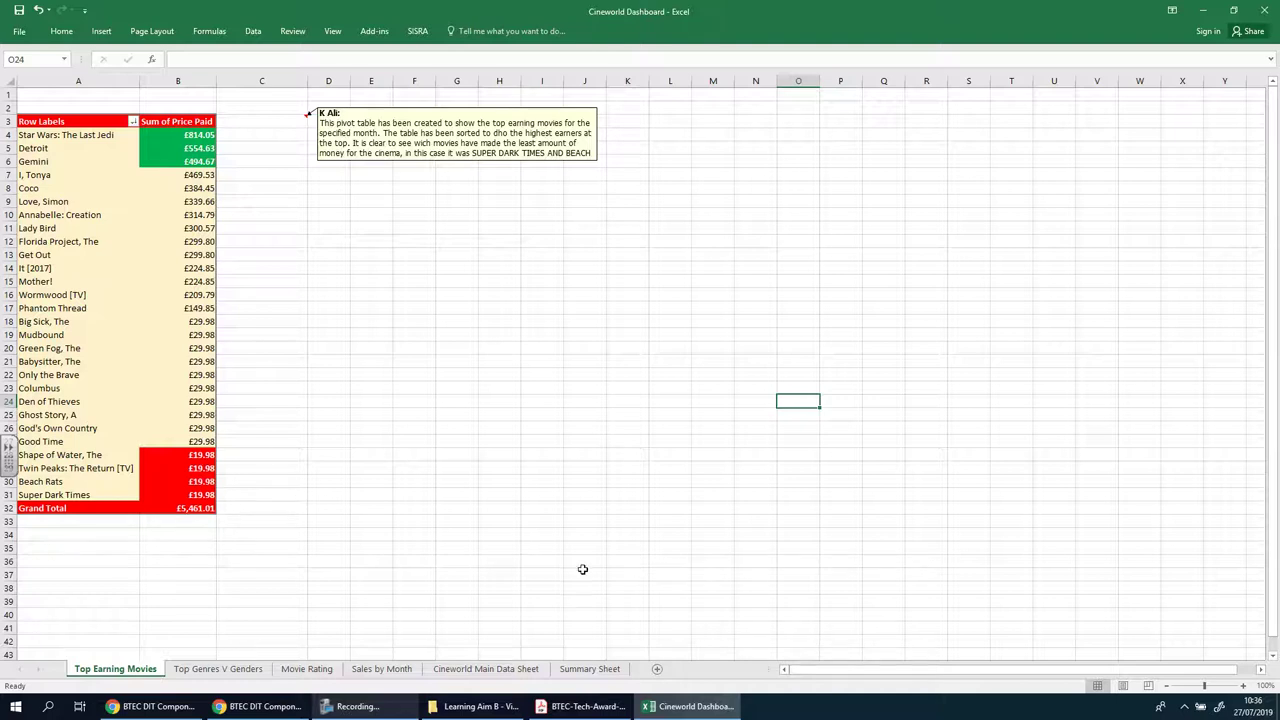
Step: Look through the pivot tables on the Top Genres V Genders, Movie Rating and Sales by Month sheets
mouse_move(199, 469)
mouse_move(174, 334)
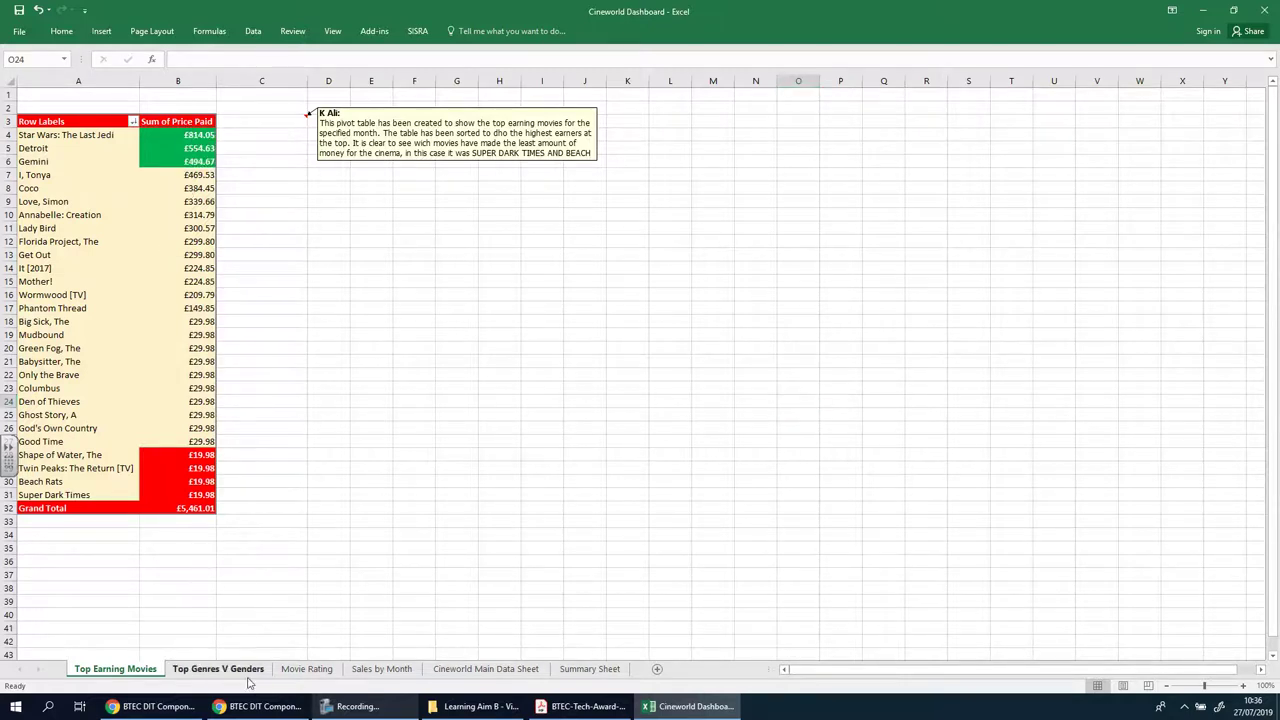
left_click(210, 668)
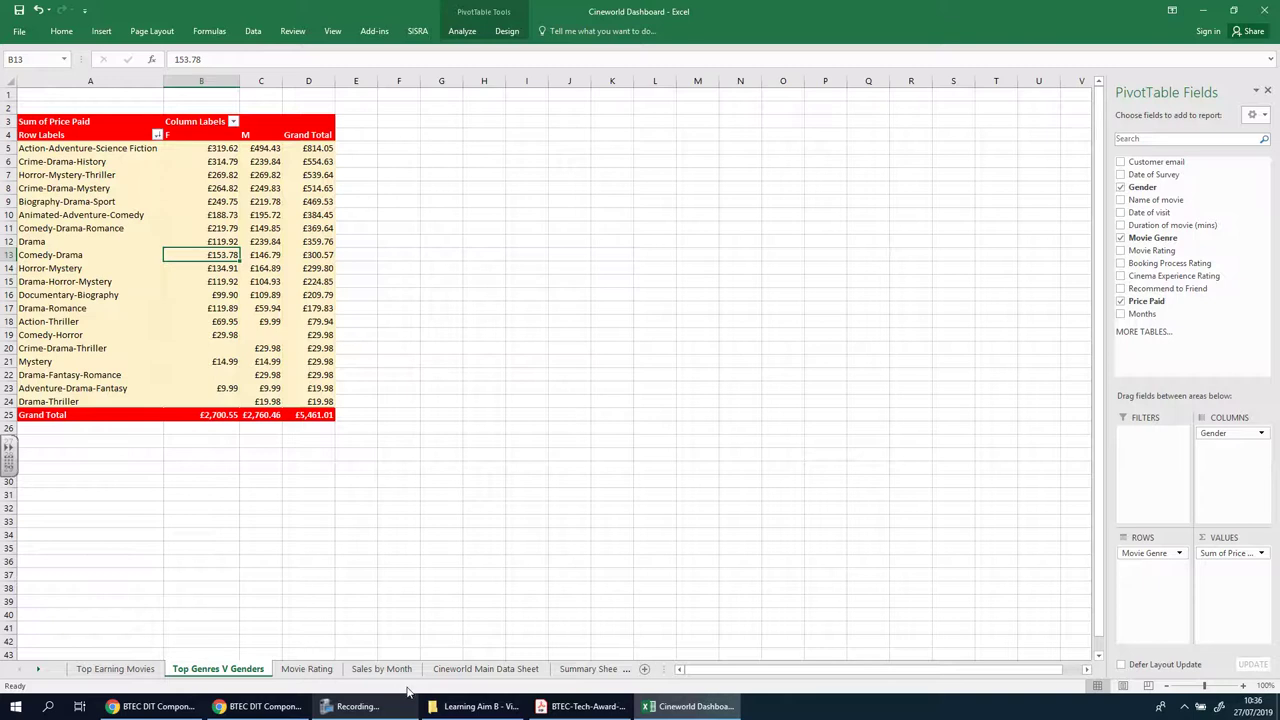
left_click(307, 668)
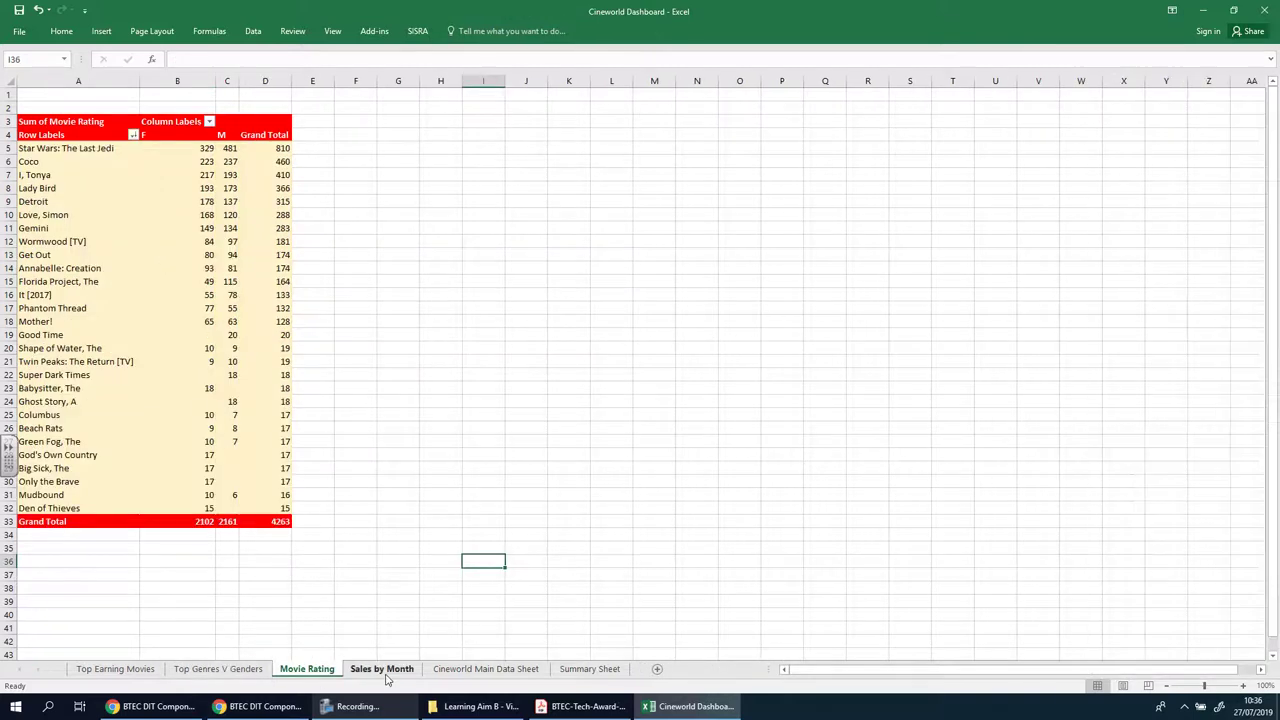
left_click(382, 668)
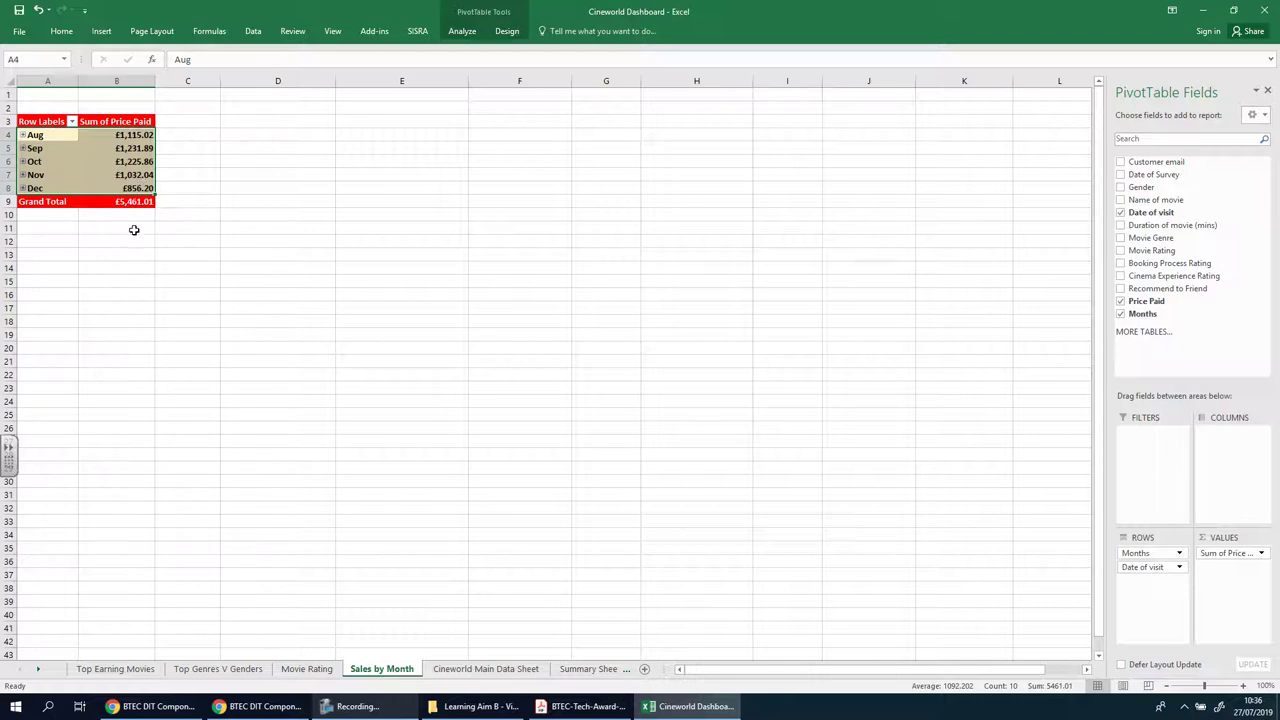
Step: Expand the Aug and Sep rows of the Sales by Month pivot table to view daily sales, and collapse both months again
left_click(23, 135)
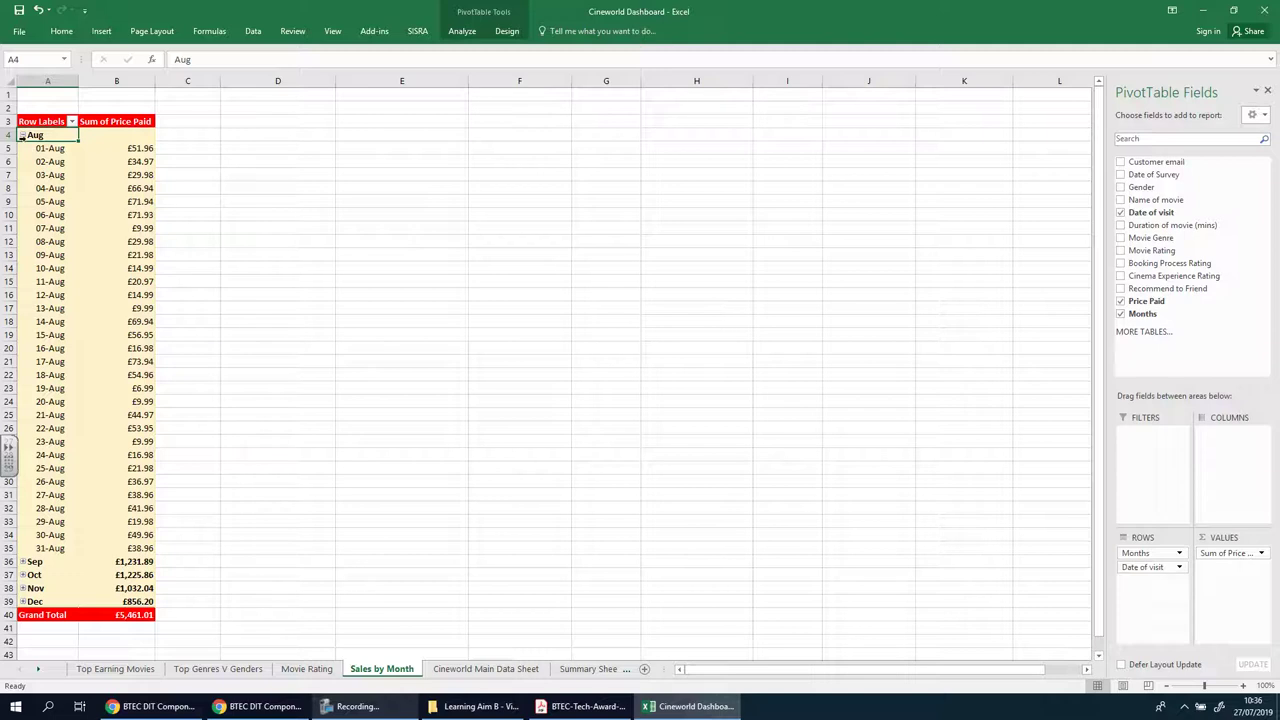
left_click(23, 135)
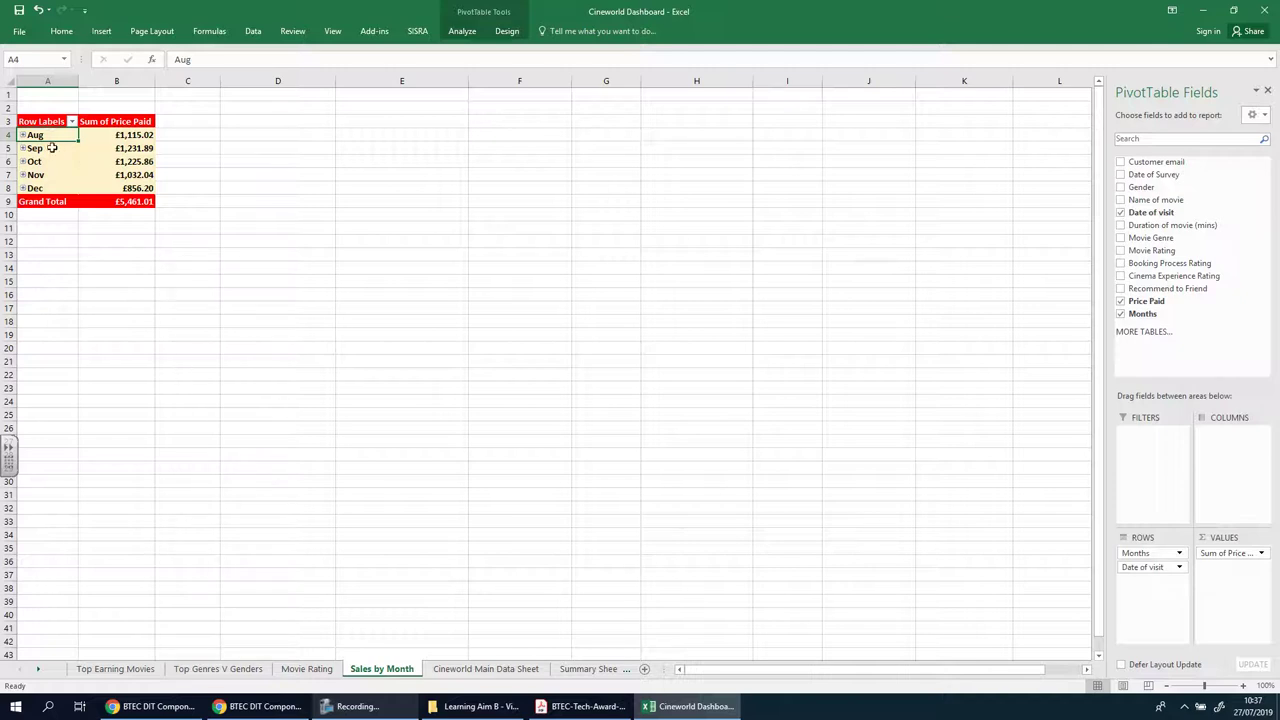
left_click(22, 134)
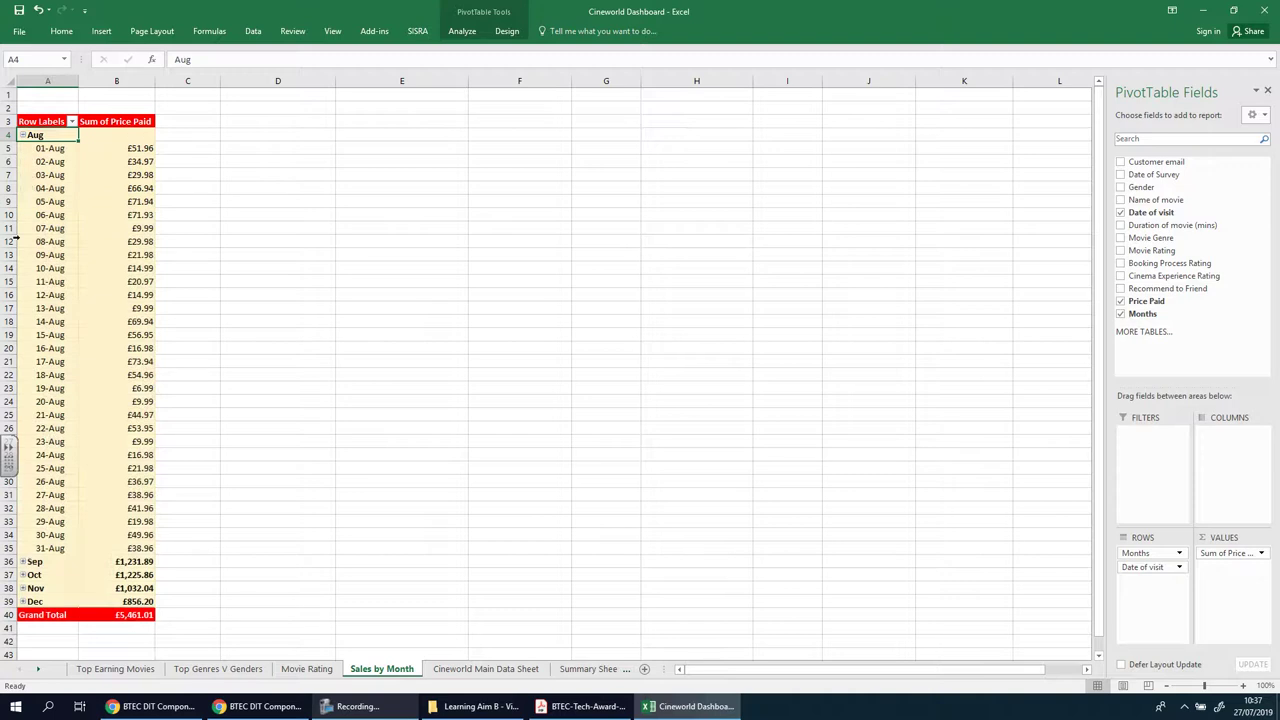
left_click(22, 561)
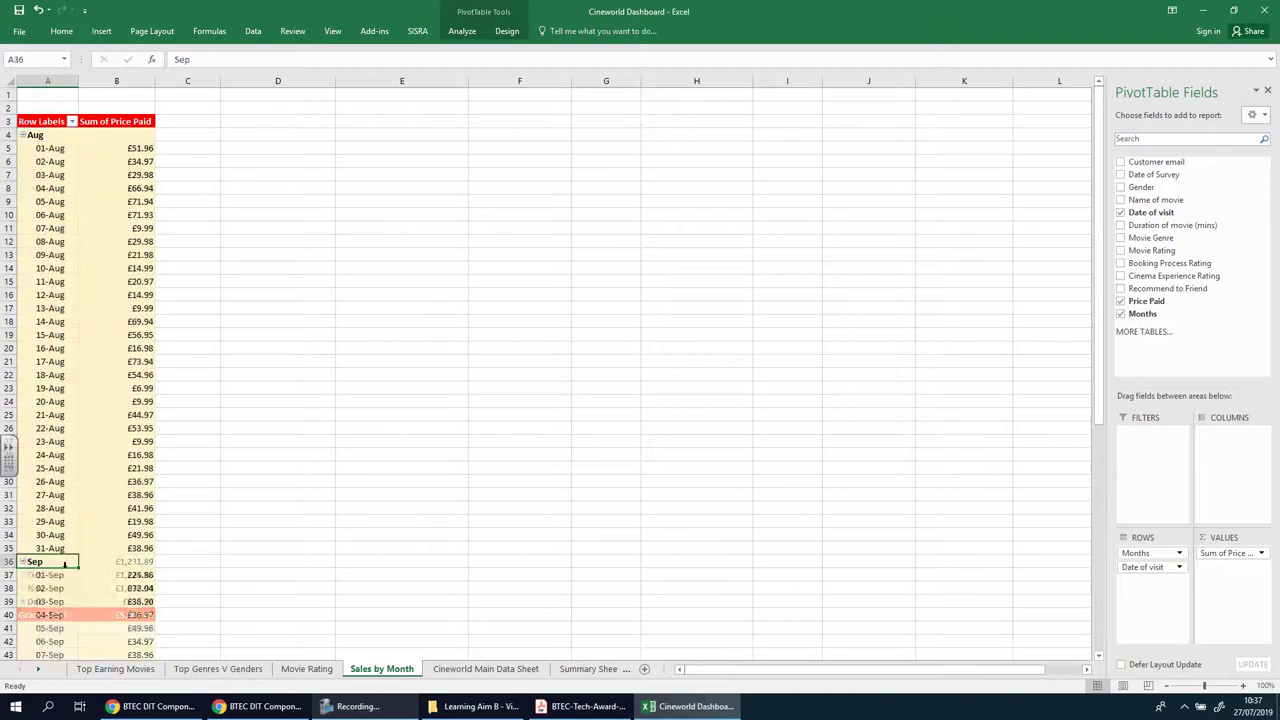
scroll(416, 430, "down", 5)
scroll(410, 430, "up", 5)
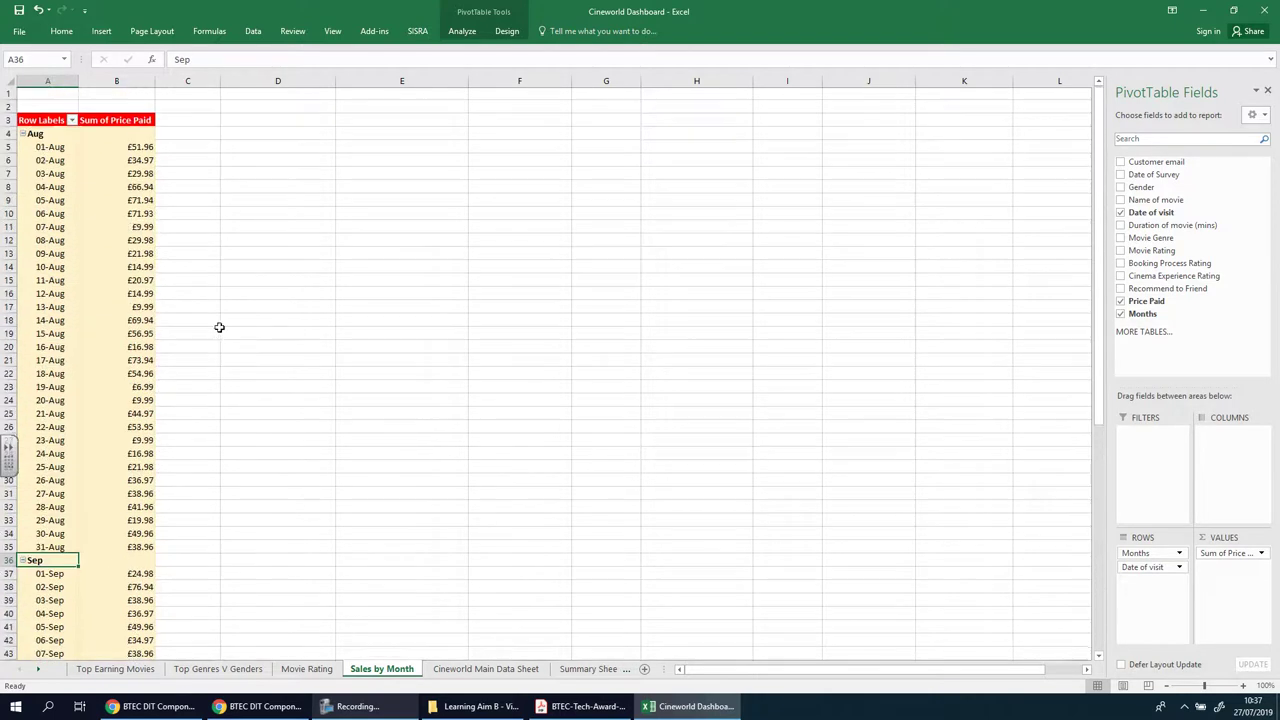
left_click(22, 134)
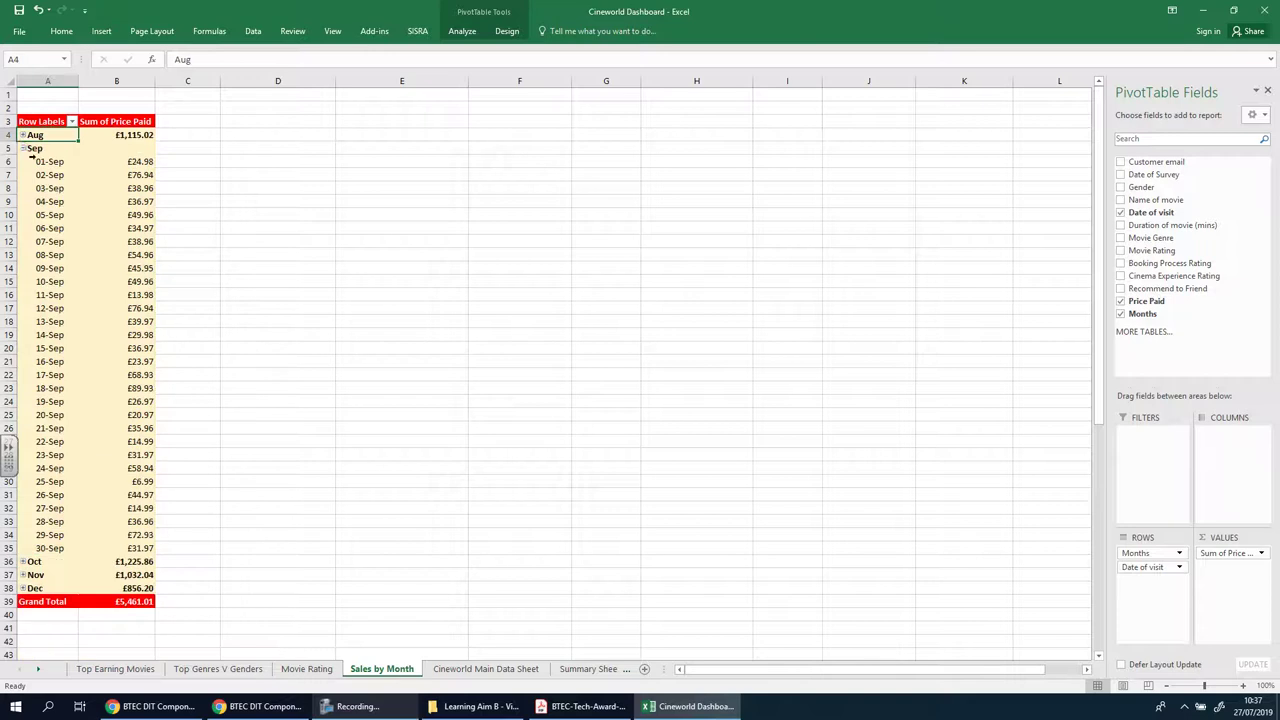
left_click(22, 147)
left_click(55, 133)
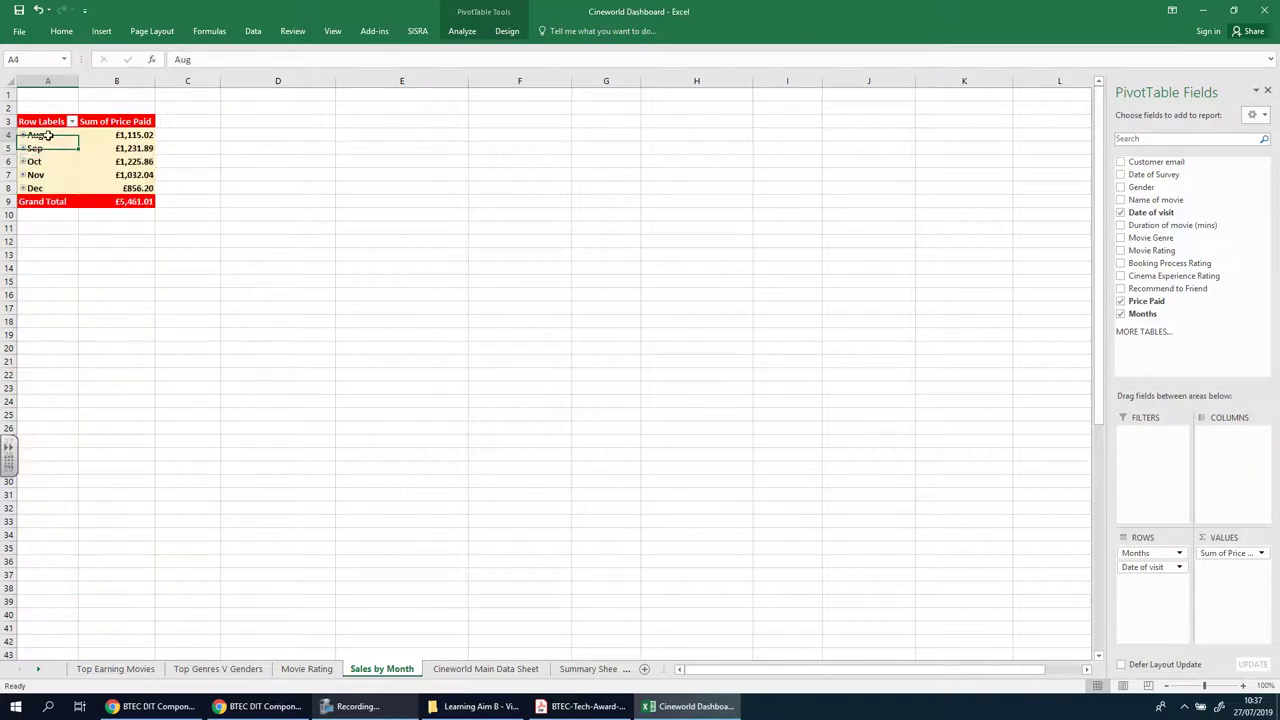
left_click_drag(57, 134, 130, 189)
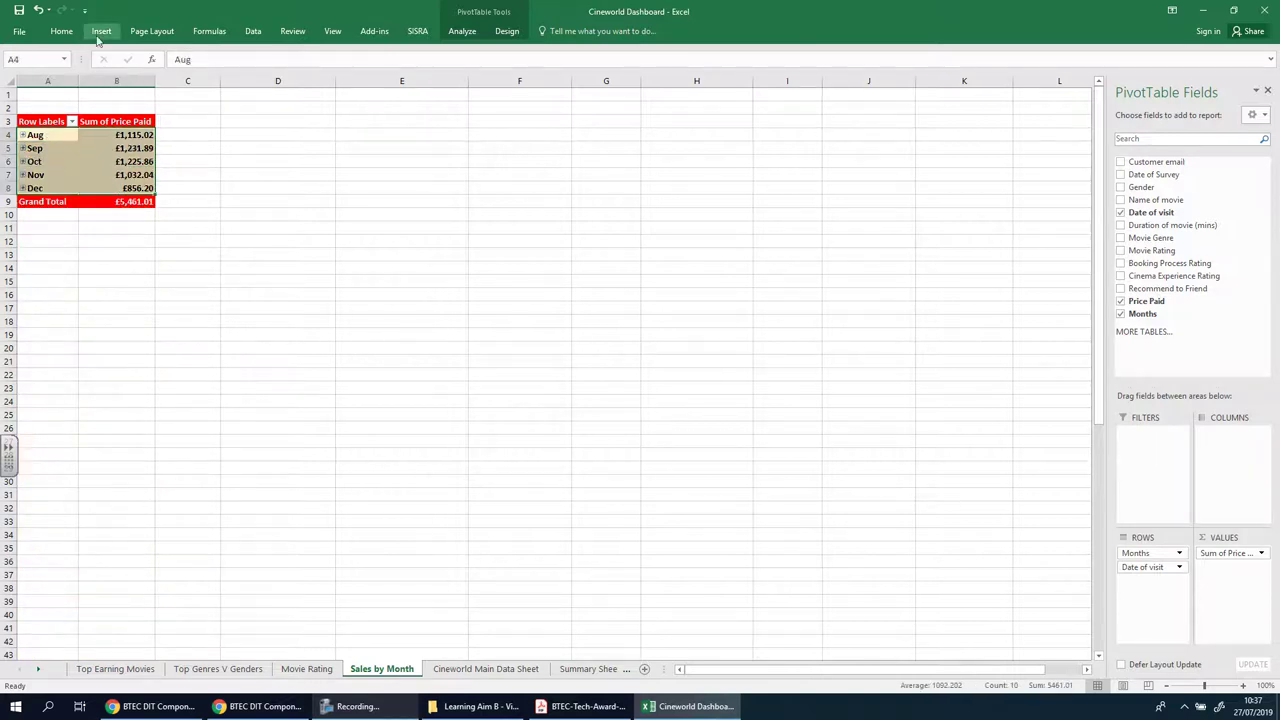
left_click(58, 31)
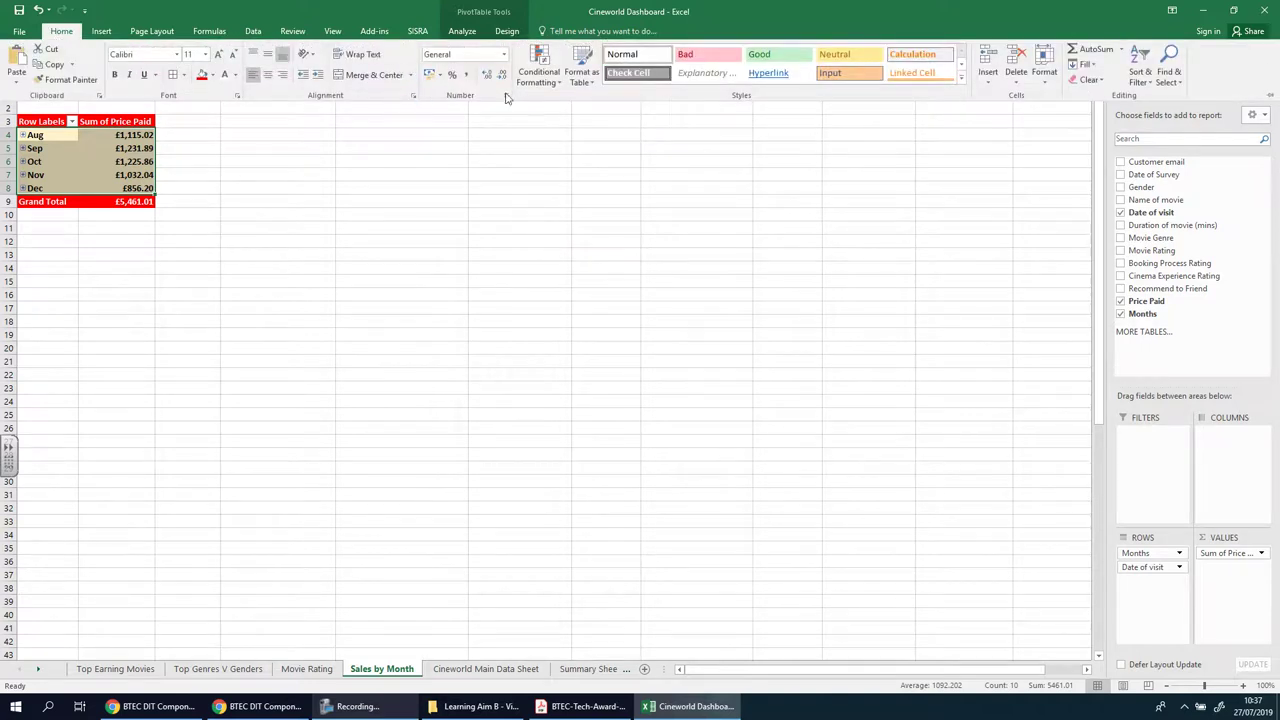
left_click(540, 82)
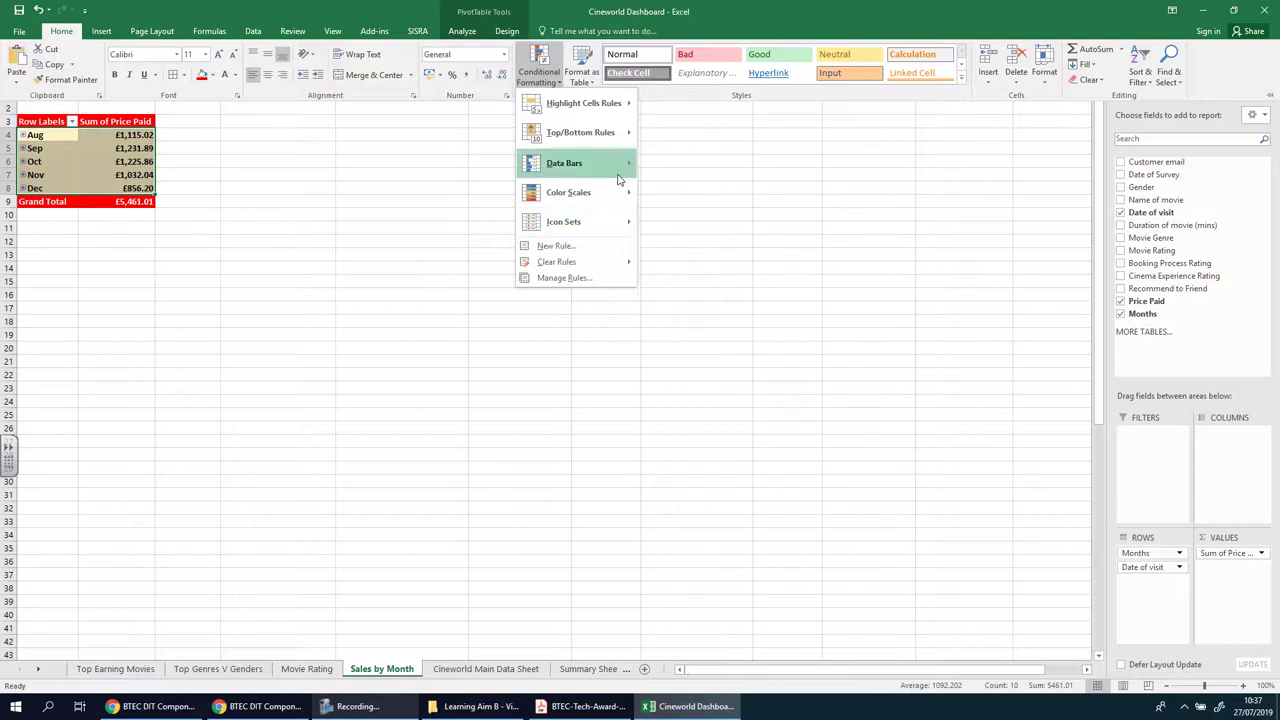
mouse_move(618, 179)
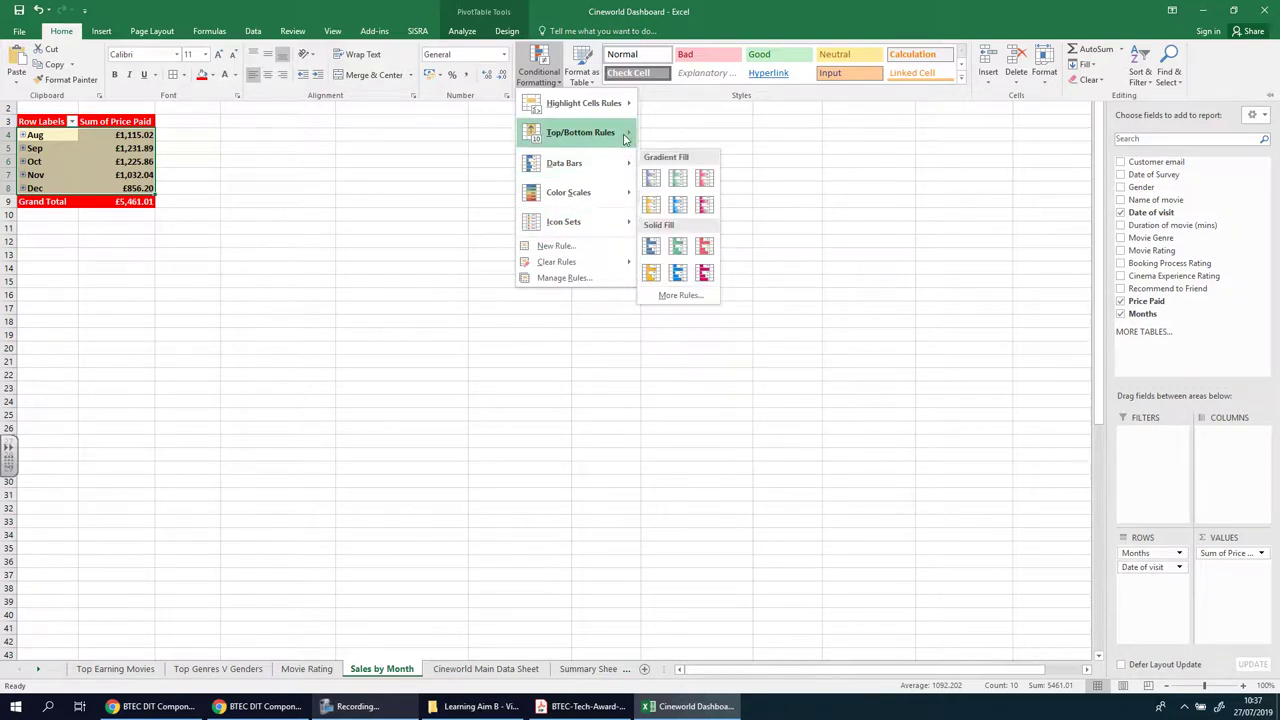
mouse_move(625, 139)
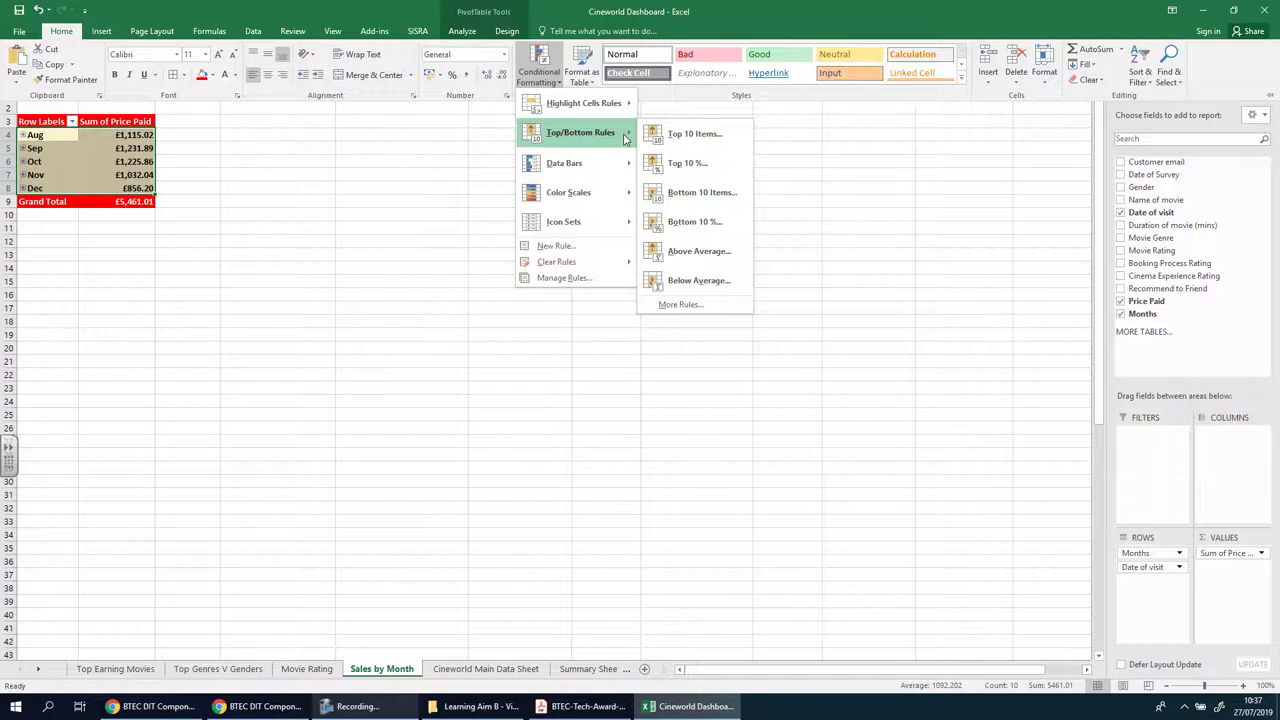
left_click(702, 281)
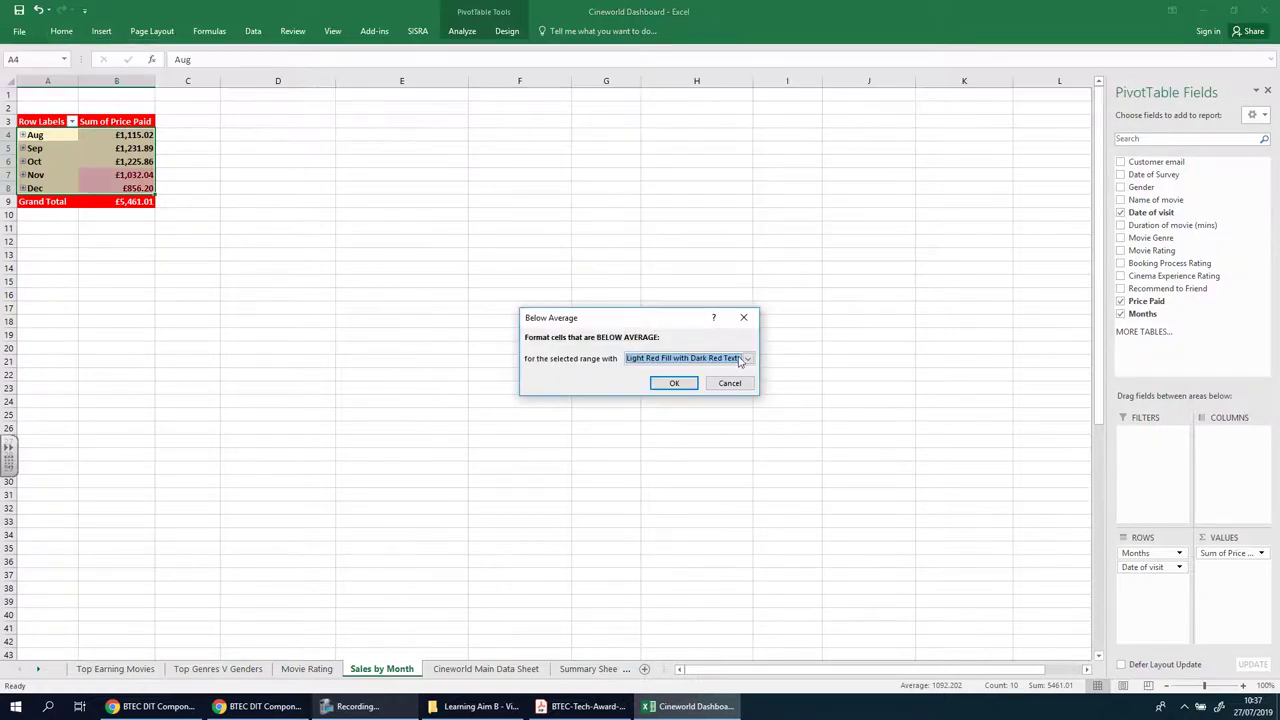
left_click(729, 384)
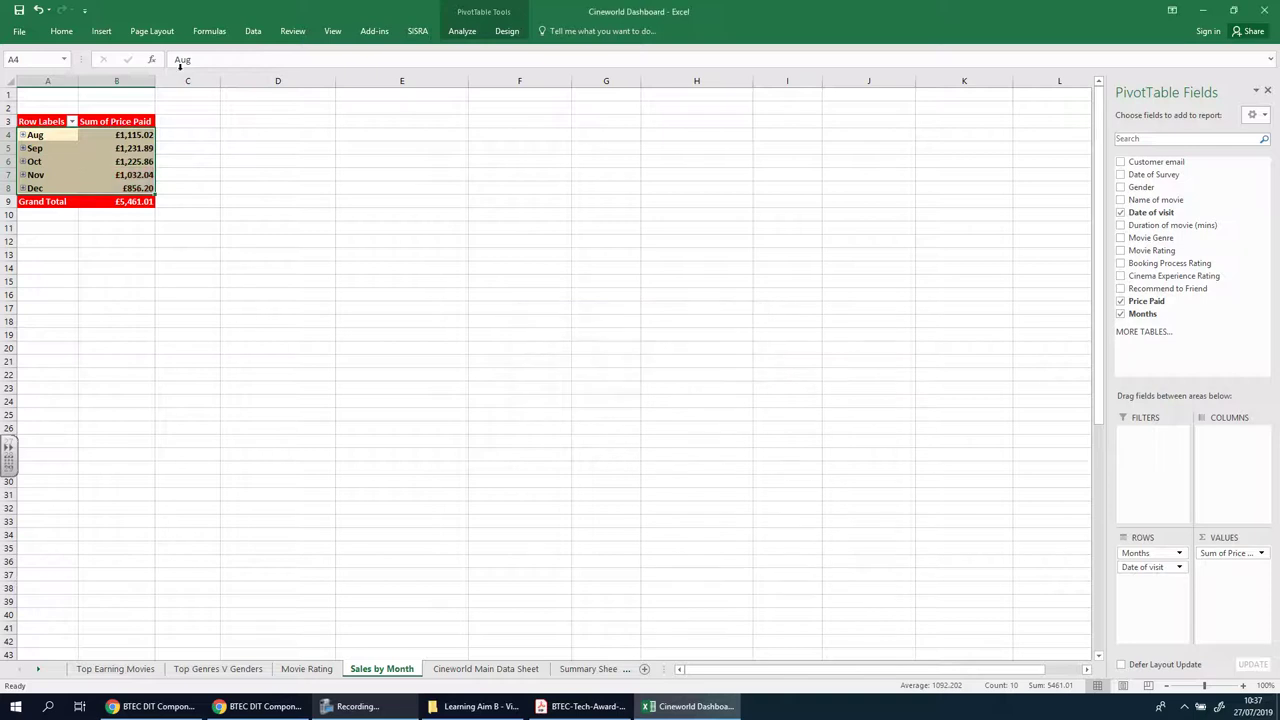
Step: Check the conditional formatting rules manager for the selected month rows A4:B8 and close it
left_click(61, 31)
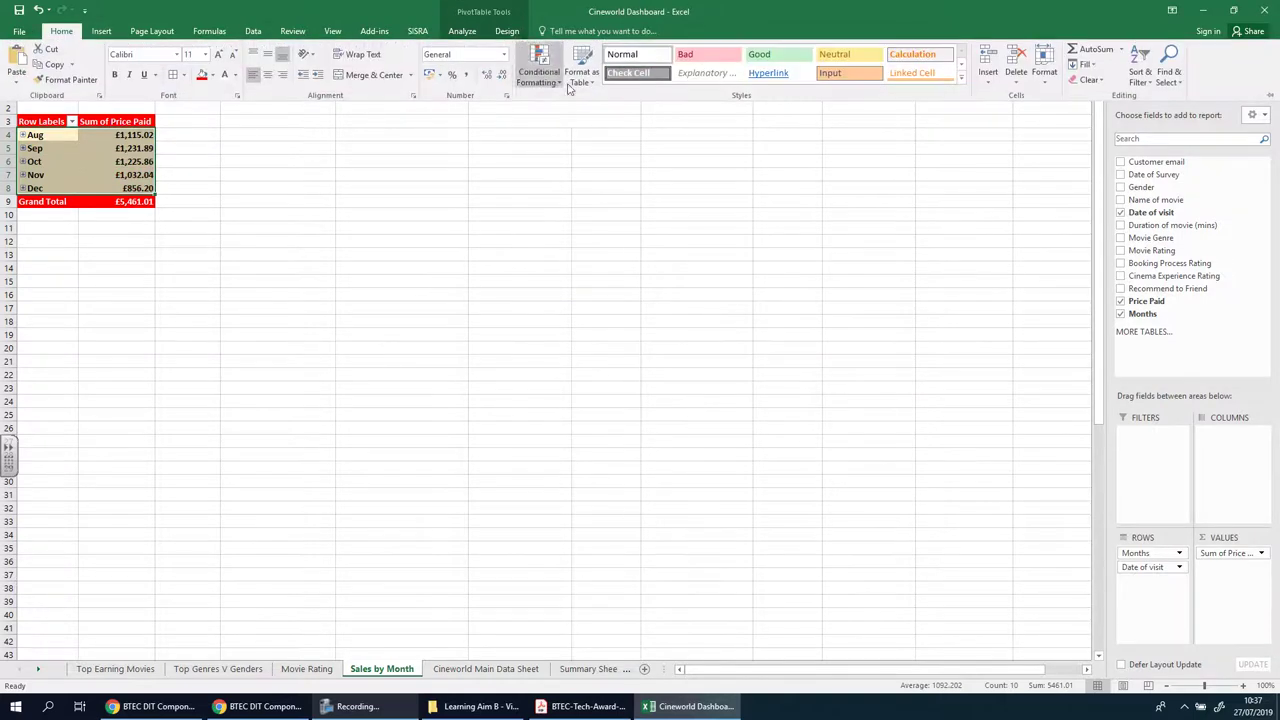
left_click(539, 66)
left_click(566, 277)
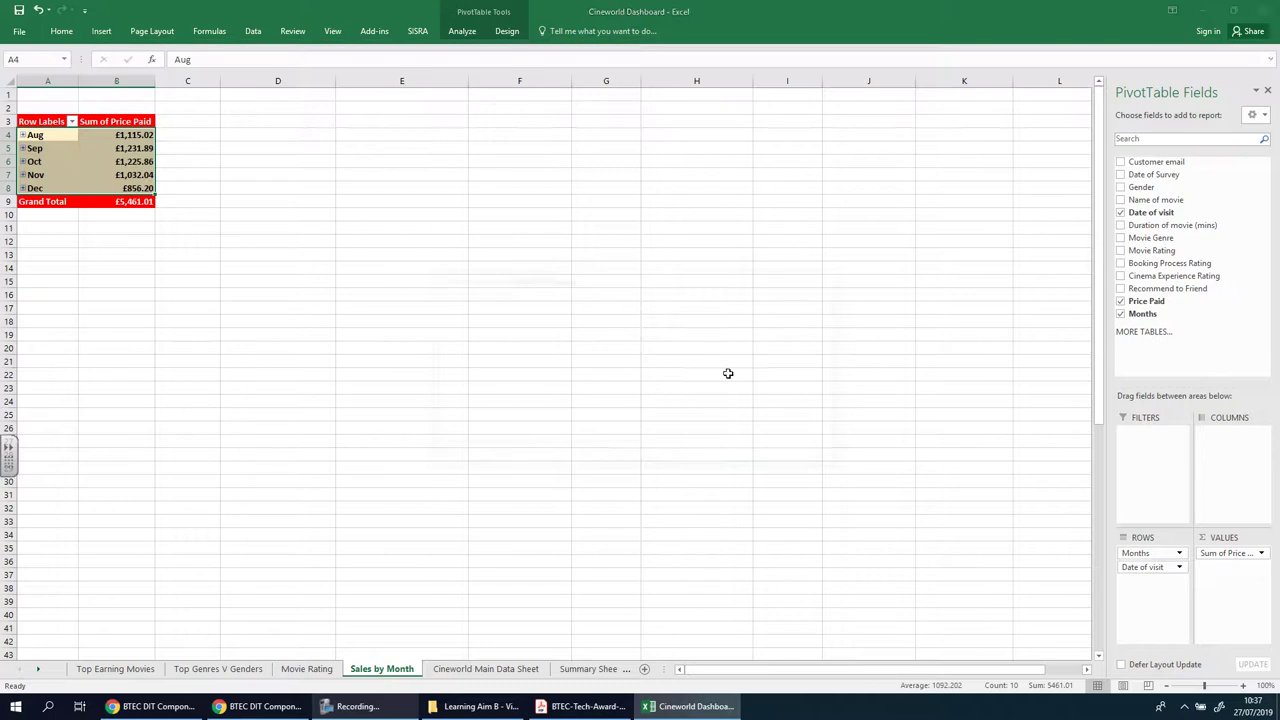
left_click(757, 455)
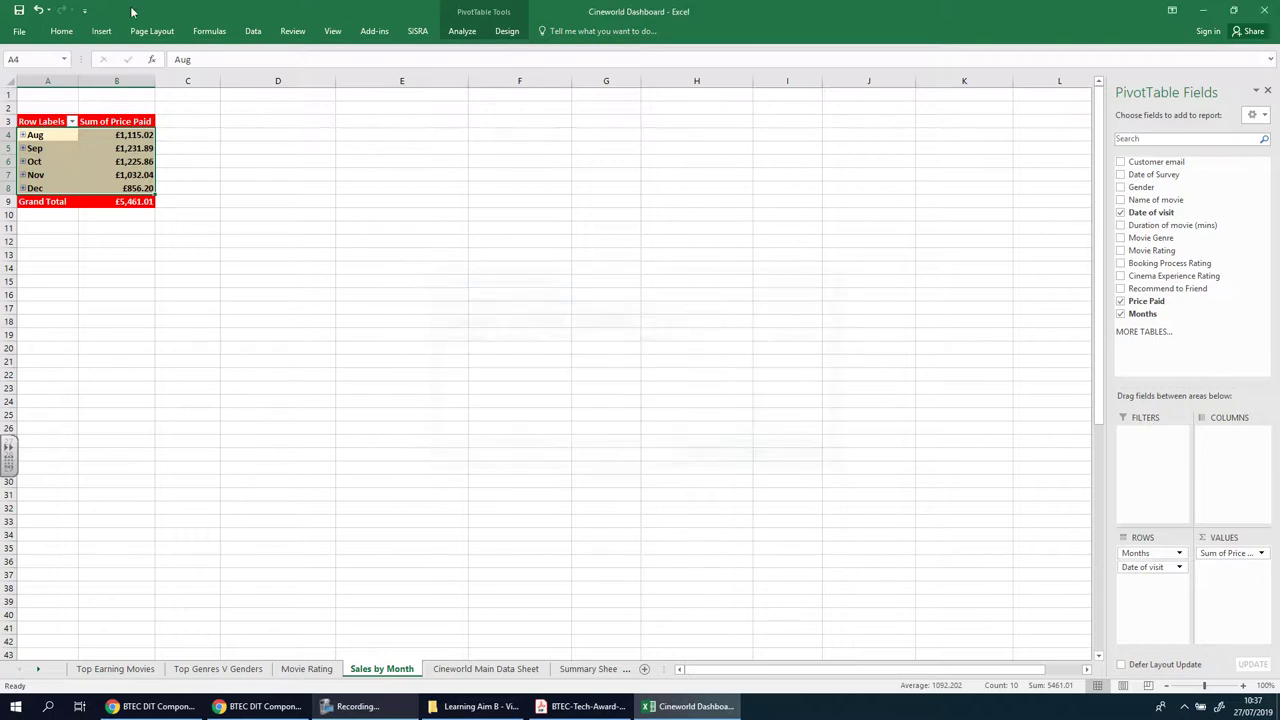
Step: Start a ranked-values formatting rule for the selected month rows A4:B8 and set it to the bottom 5 values
left_click(61, 31)
left_click(539, 66)
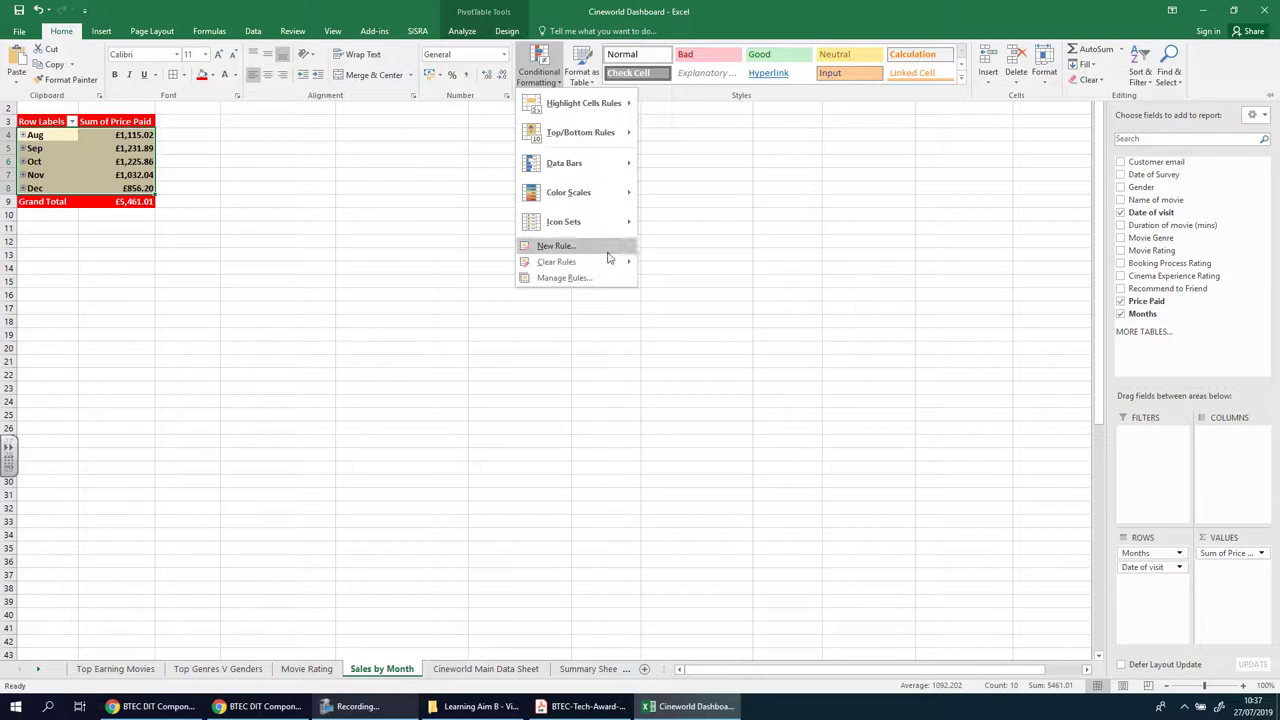
mouse_move(632, 132)
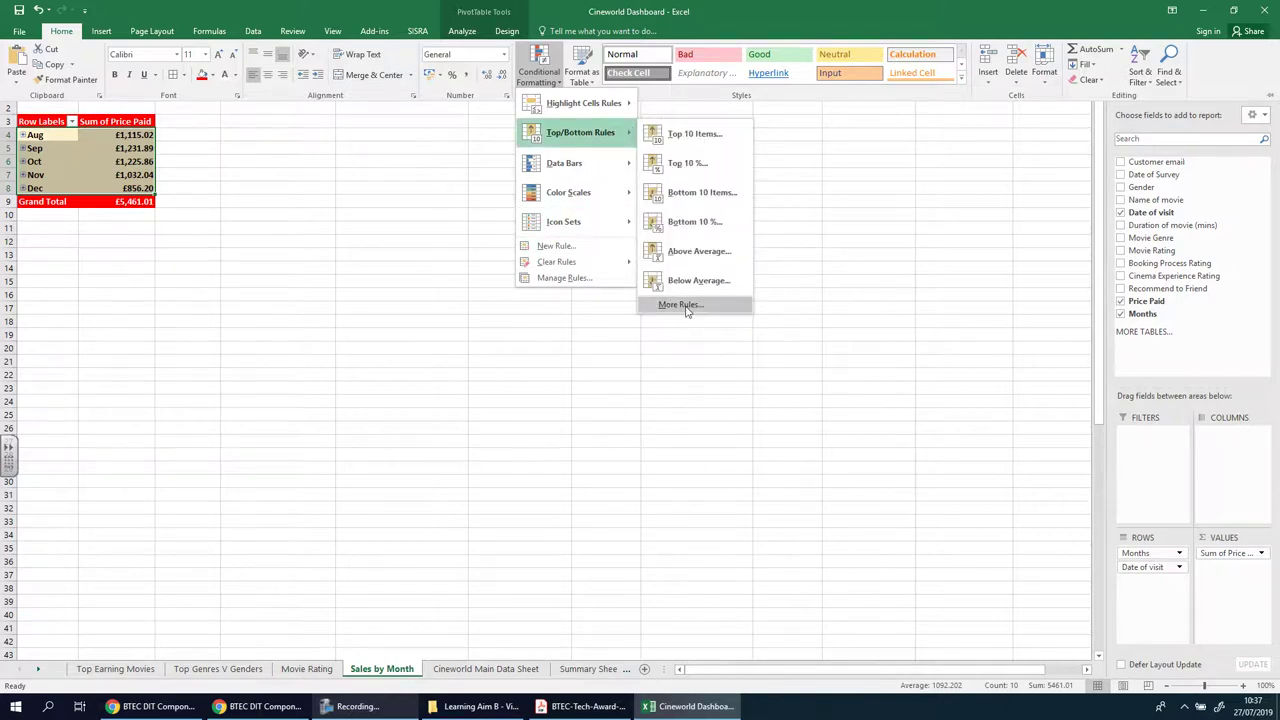
left_click(686, 305)
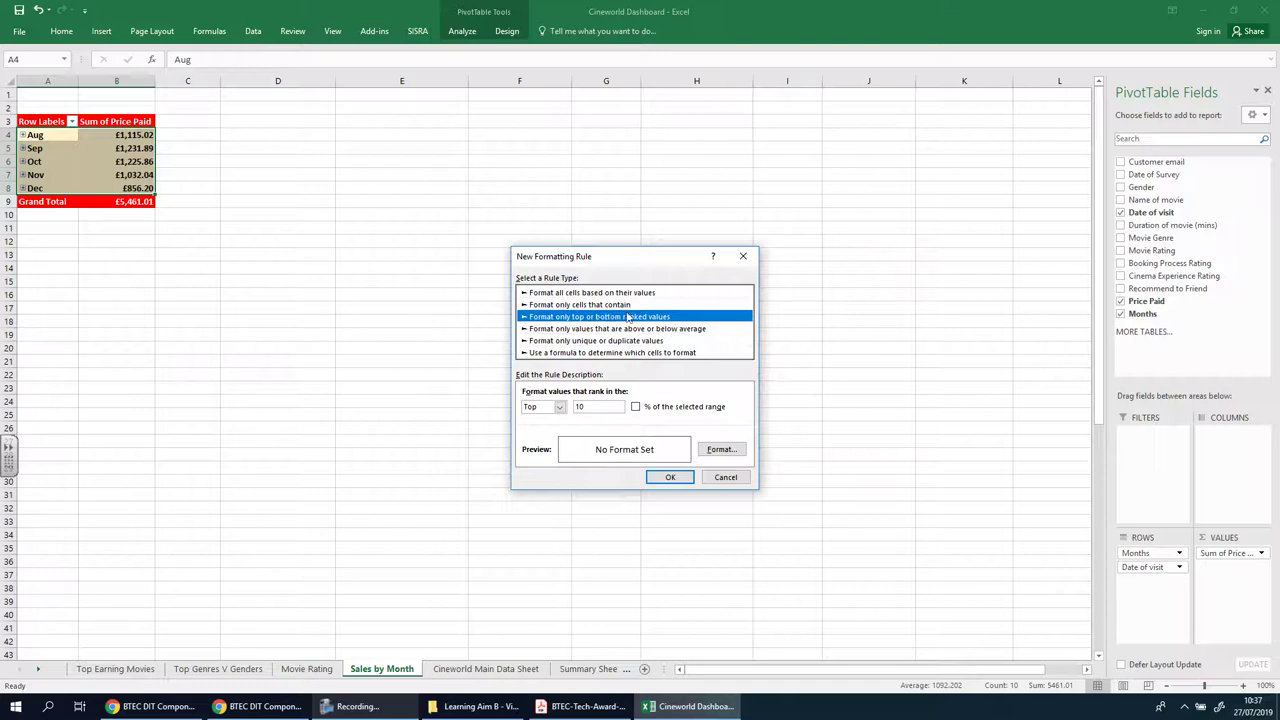
left_click(560, 408)
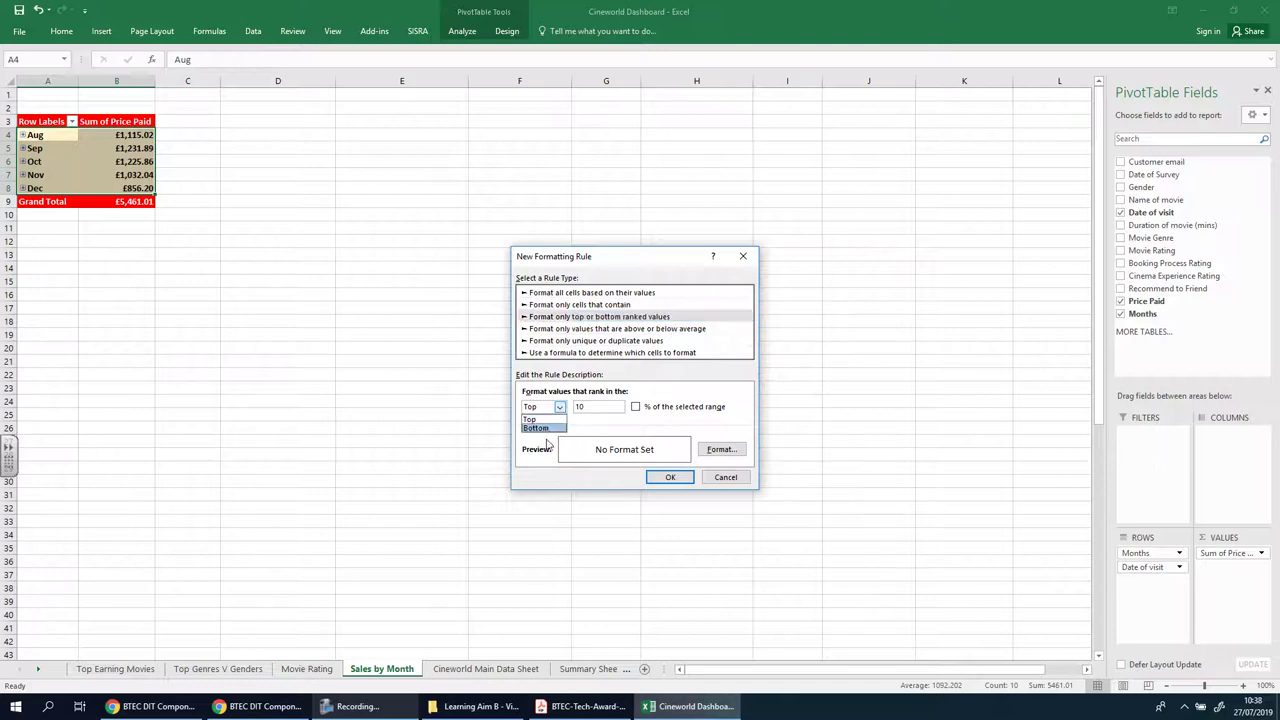
left_click(540, 433)
left_click(593, 406)
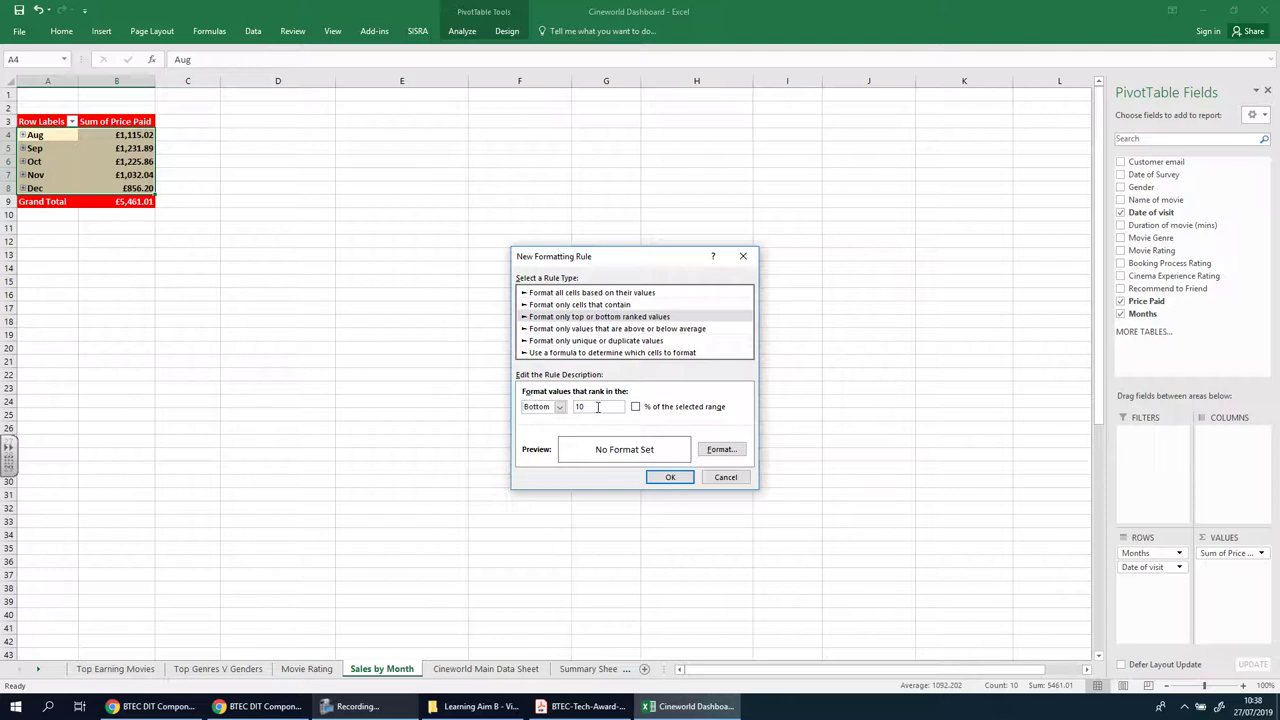
Step: Give the bottom-5 rule a red fill with bold white font and apply it to the monthly sales
left_click(712, 451)
left_click(598, 212)
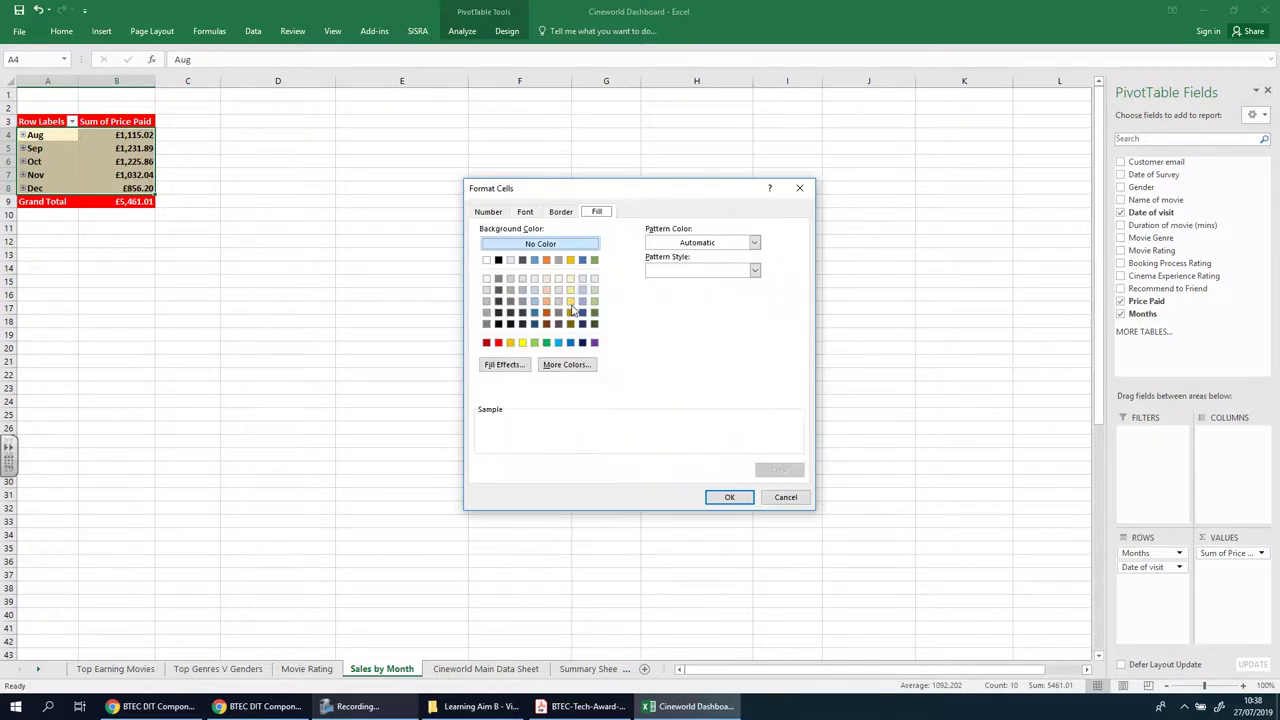
left_click(498, 343)
left_click(525, 211)
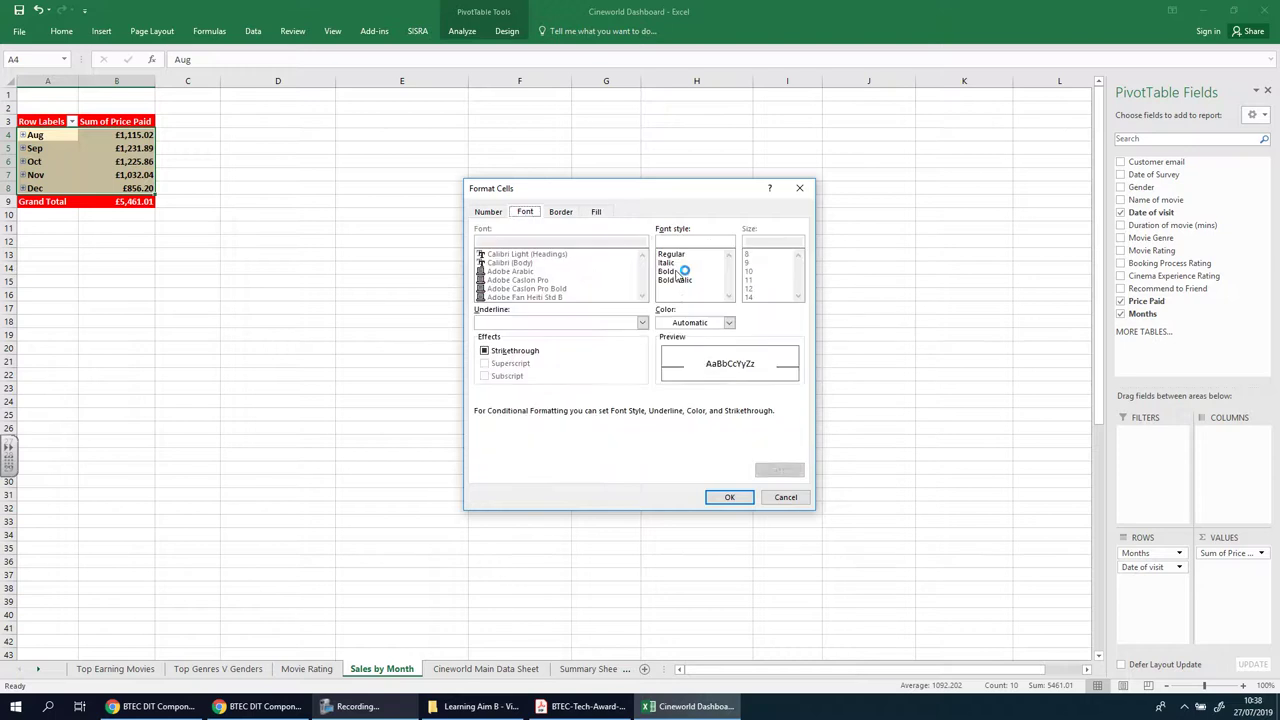
left_click(672, 271)
left_click(729, 322)
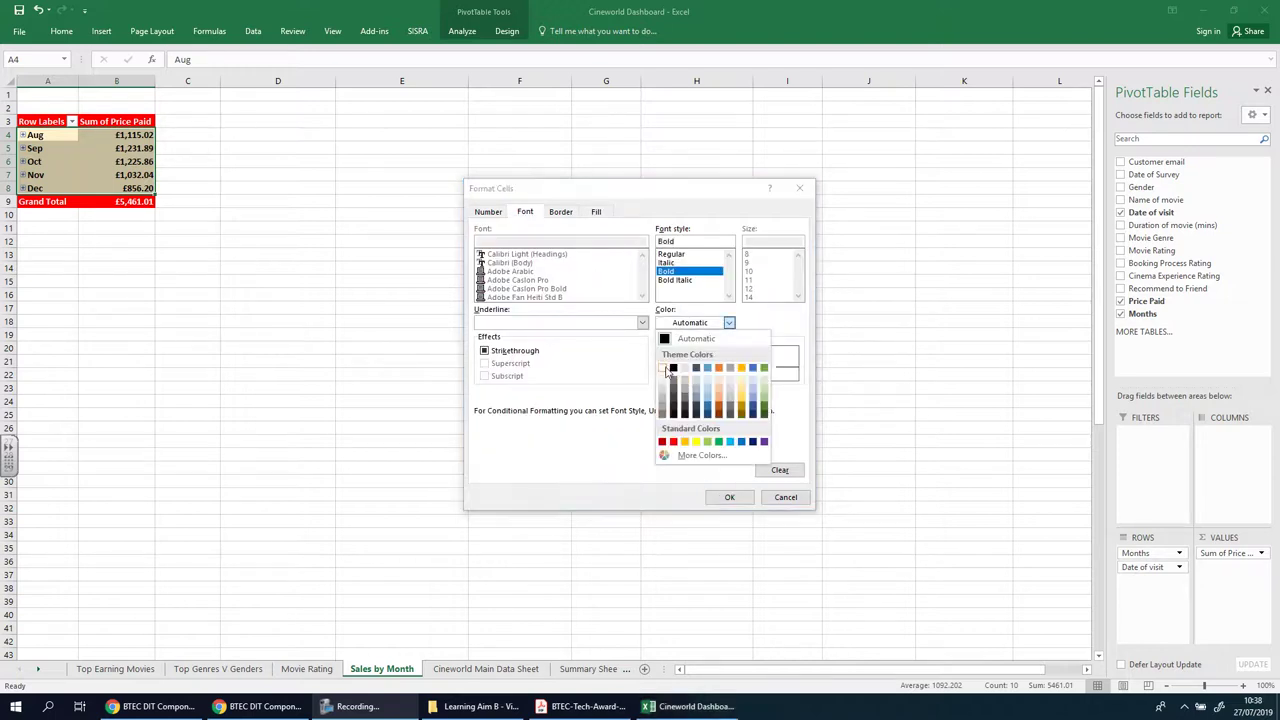
left_click(663, 370)
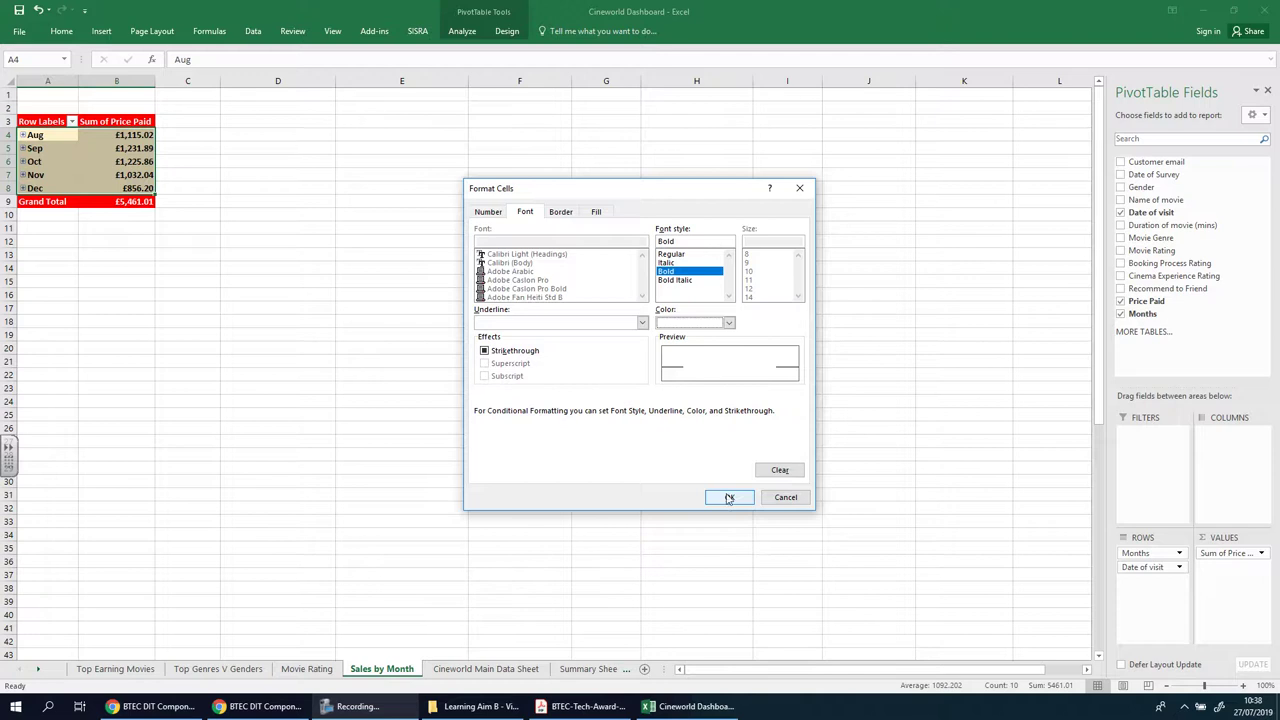
left_click(729, 497)
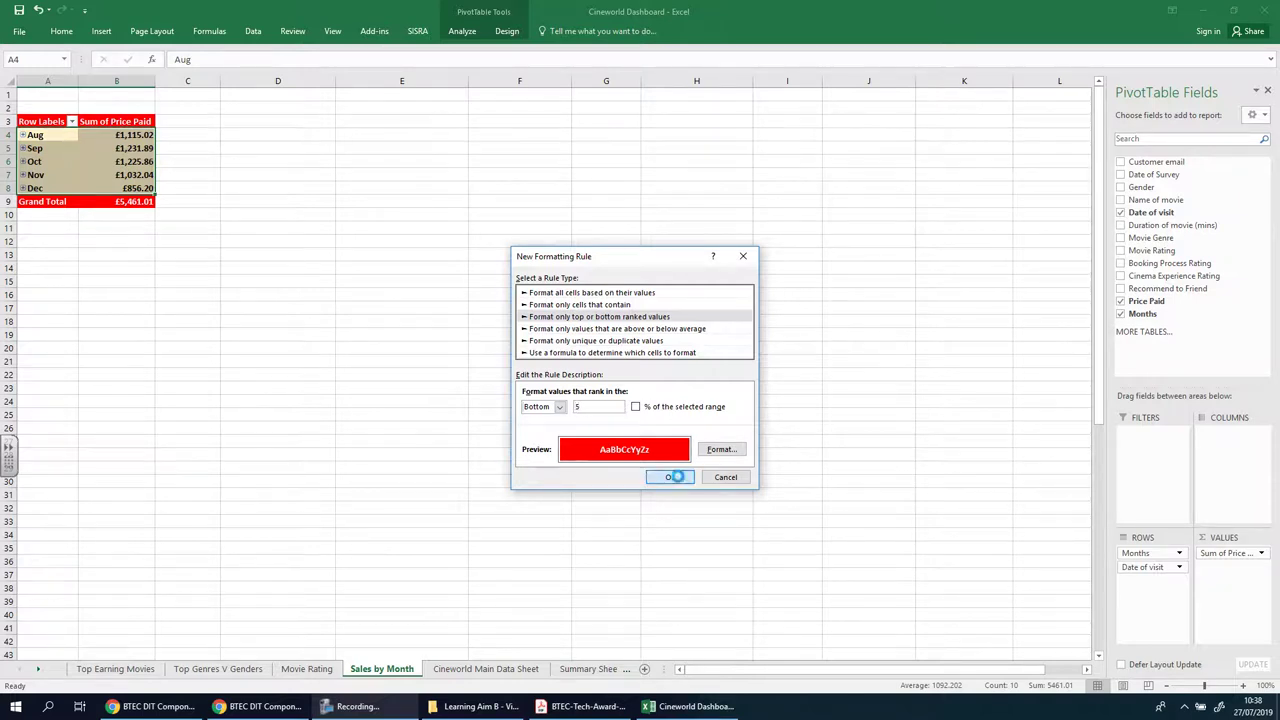
left_click(668, 477)
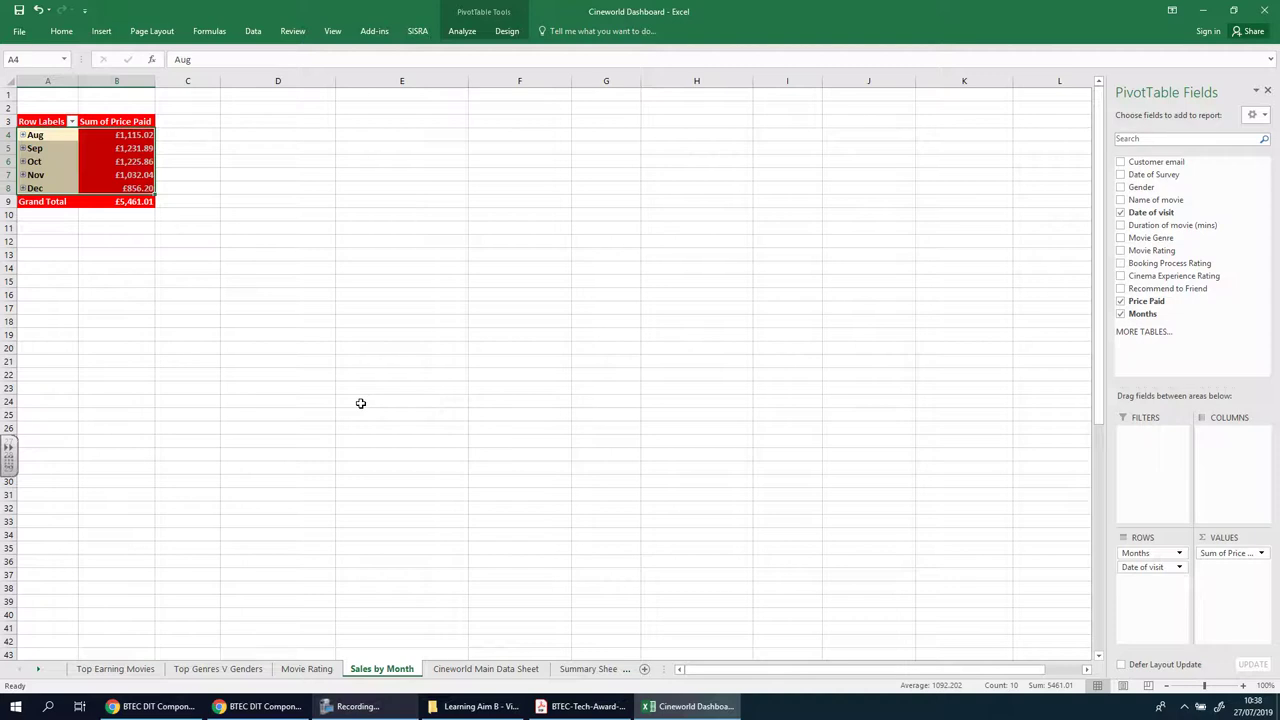
Step: Expand the Aug and Sep rows to inspect the daily sales formatting, collapse both months, and deselect the pivot table
left_click(22, 135)
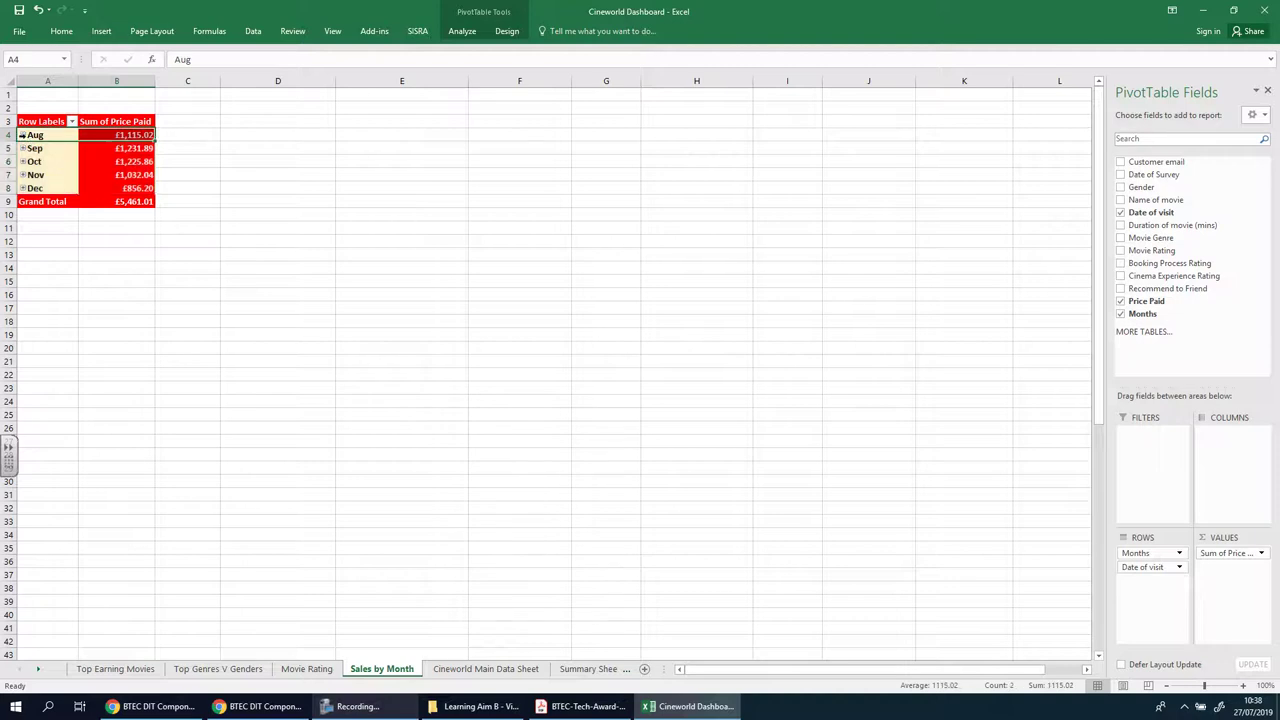
left_click(408, 196)
left_click(30, 135)
left_click(23, 135)
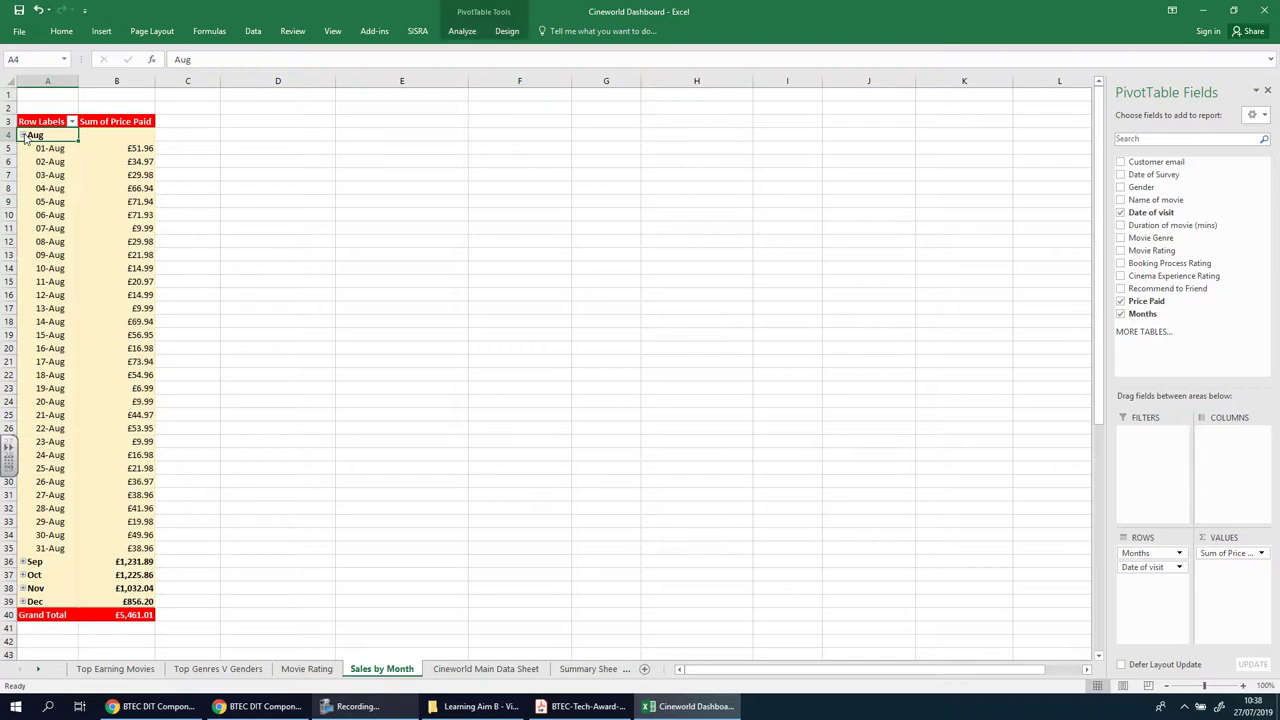
left_click(22, 561)
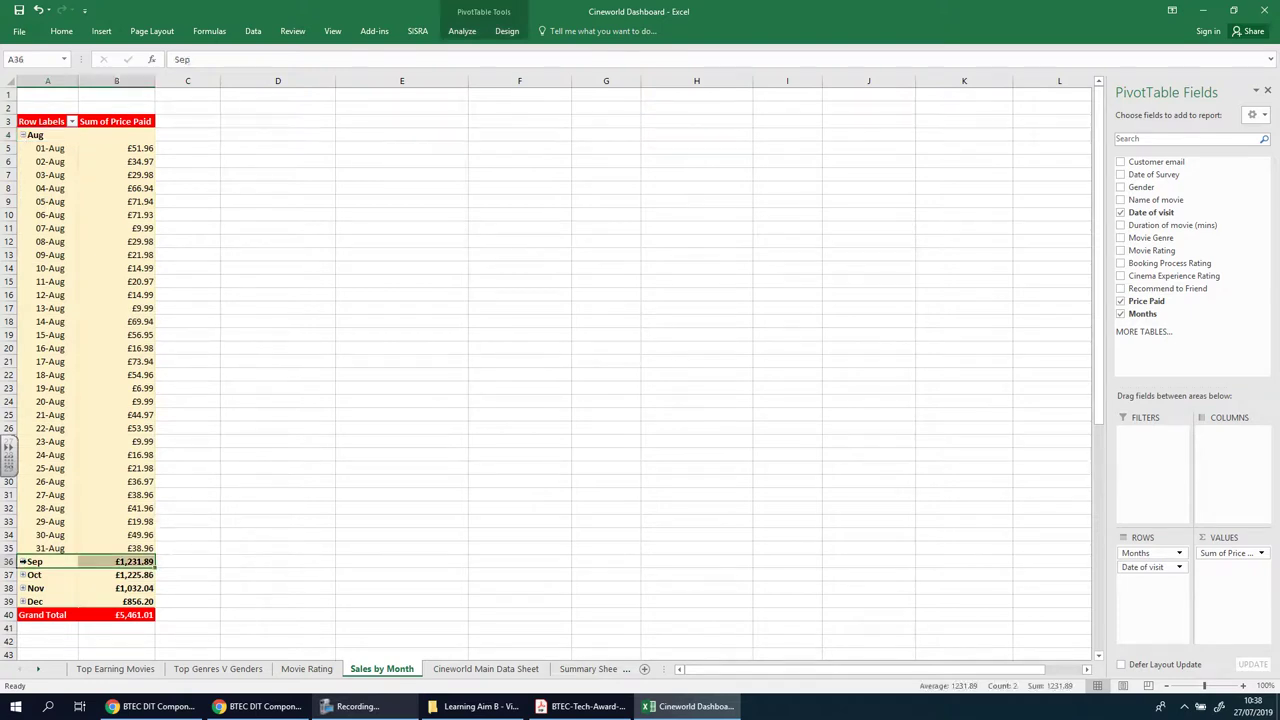
left_click(22, 561)
scroll(490, 334, "down", 5)
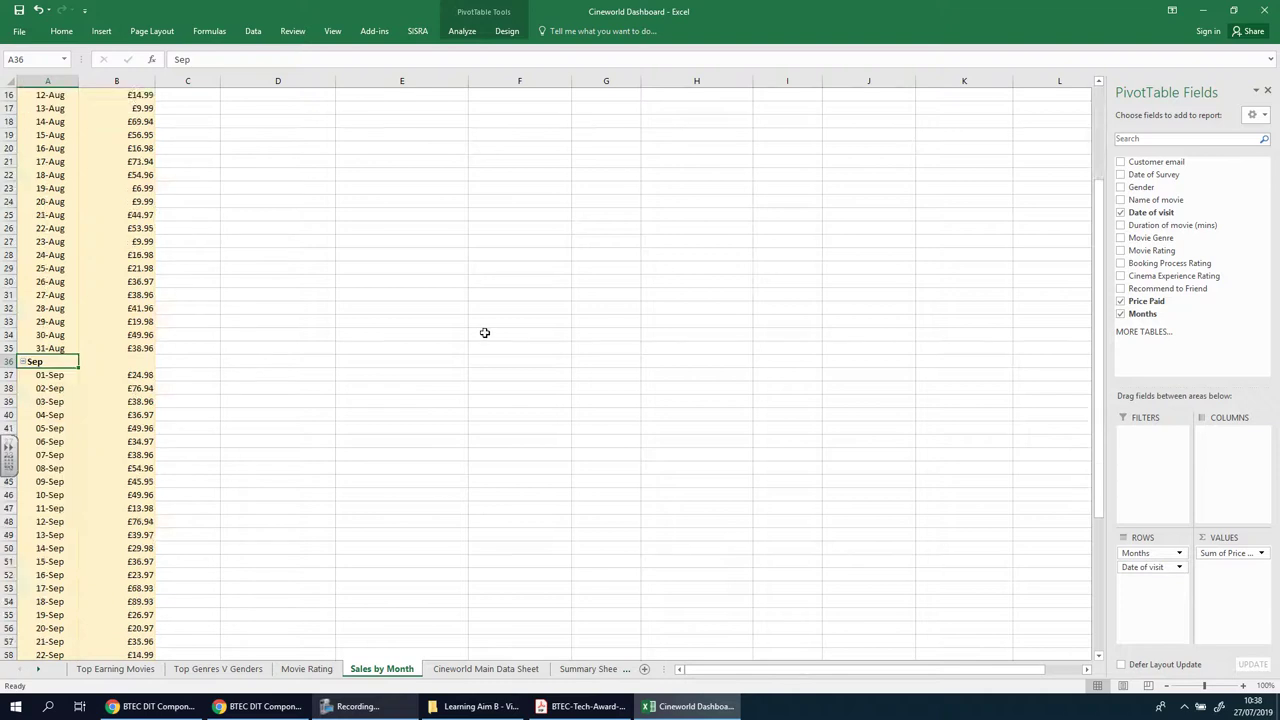
scroll(478, 334, "up", 5)
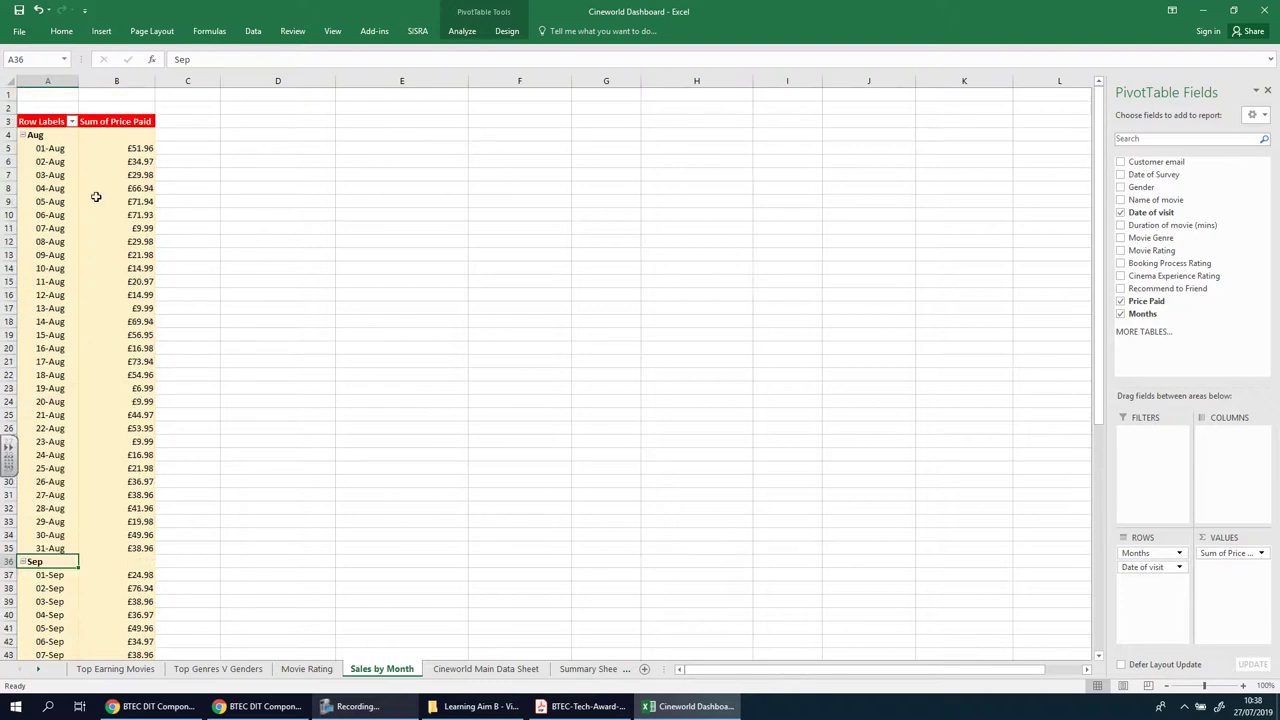
left_click(24, 137)
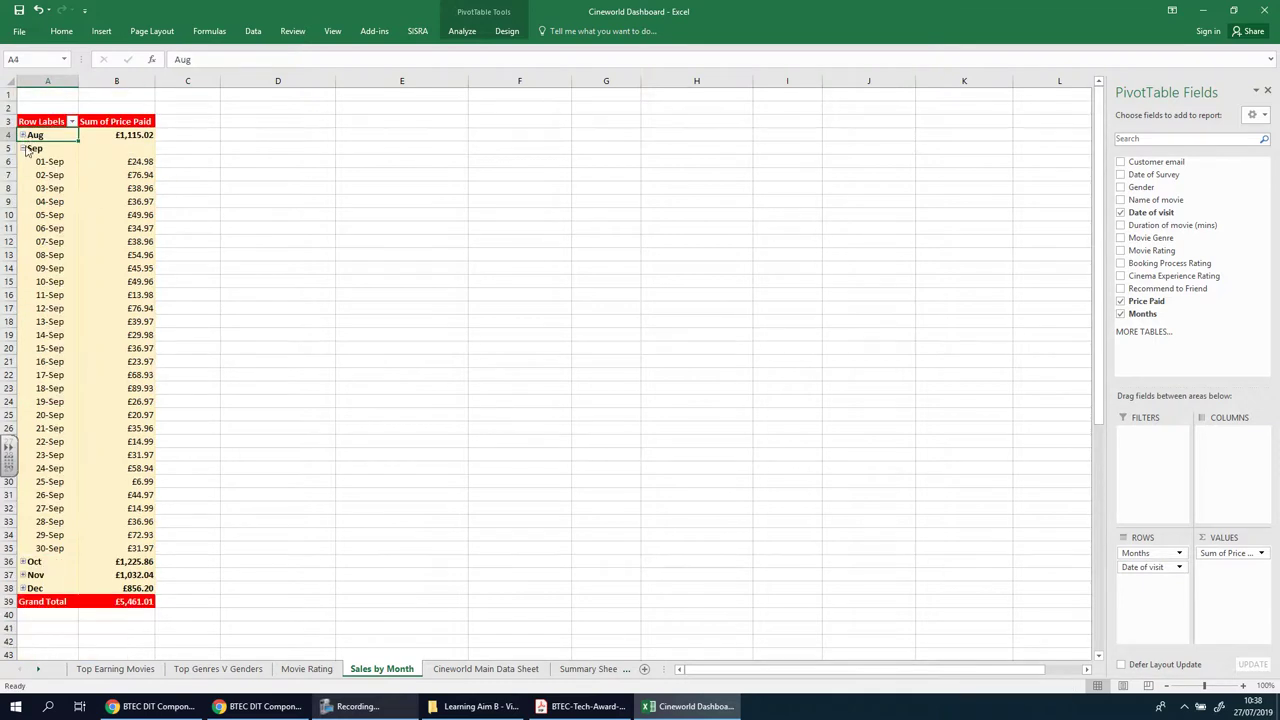
left_click(22, 148)
left_click(294, 200)
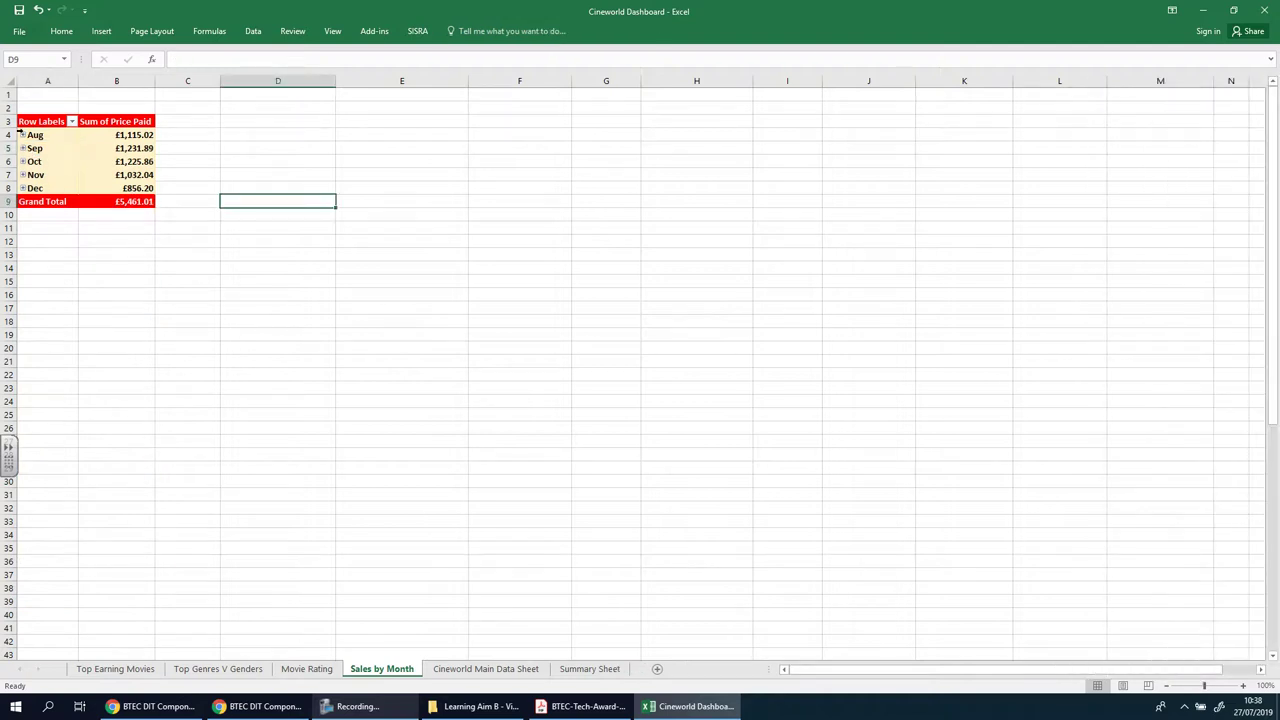
Step: Expand the Aug, Sep, Oct, Nov and Dec rows of the Sales by Month pivot table to list all daily sales
left_click(22, 134)
scroll(131, 400, "down", 2)
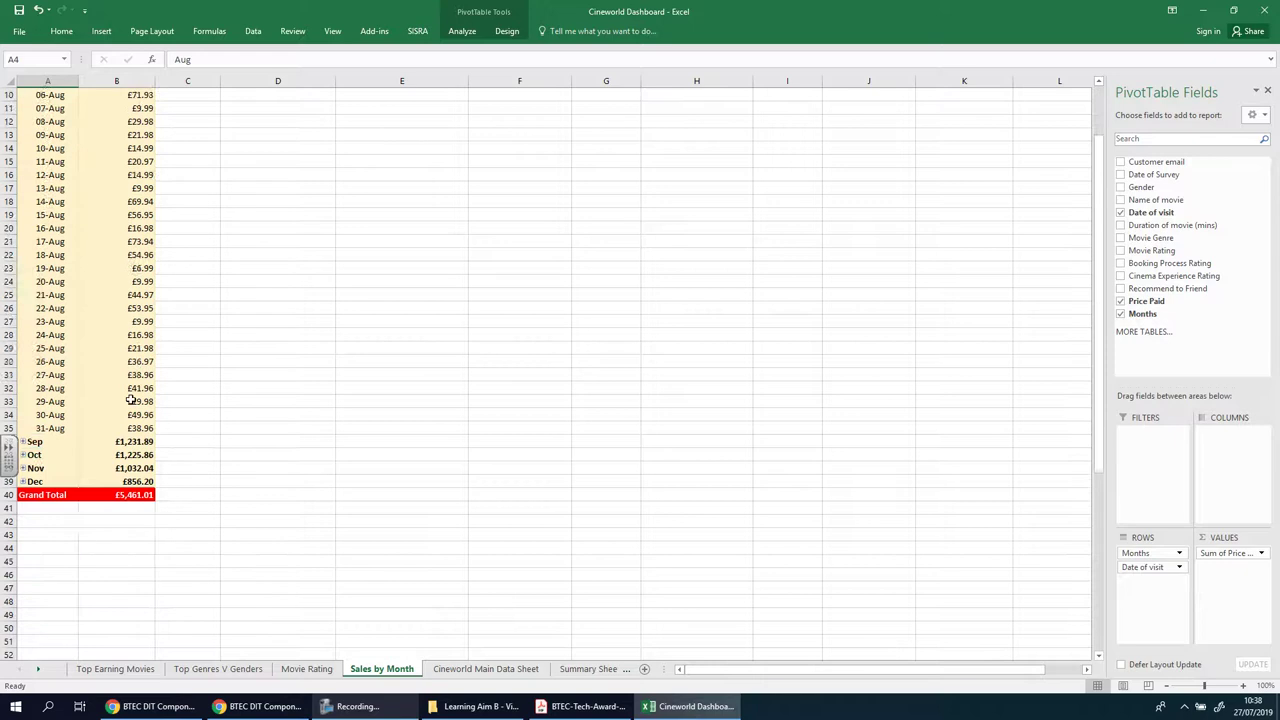
scroll(131, 400, "down", 1)
left_click(22, 402)
scroll(24, 420, "down", 10)
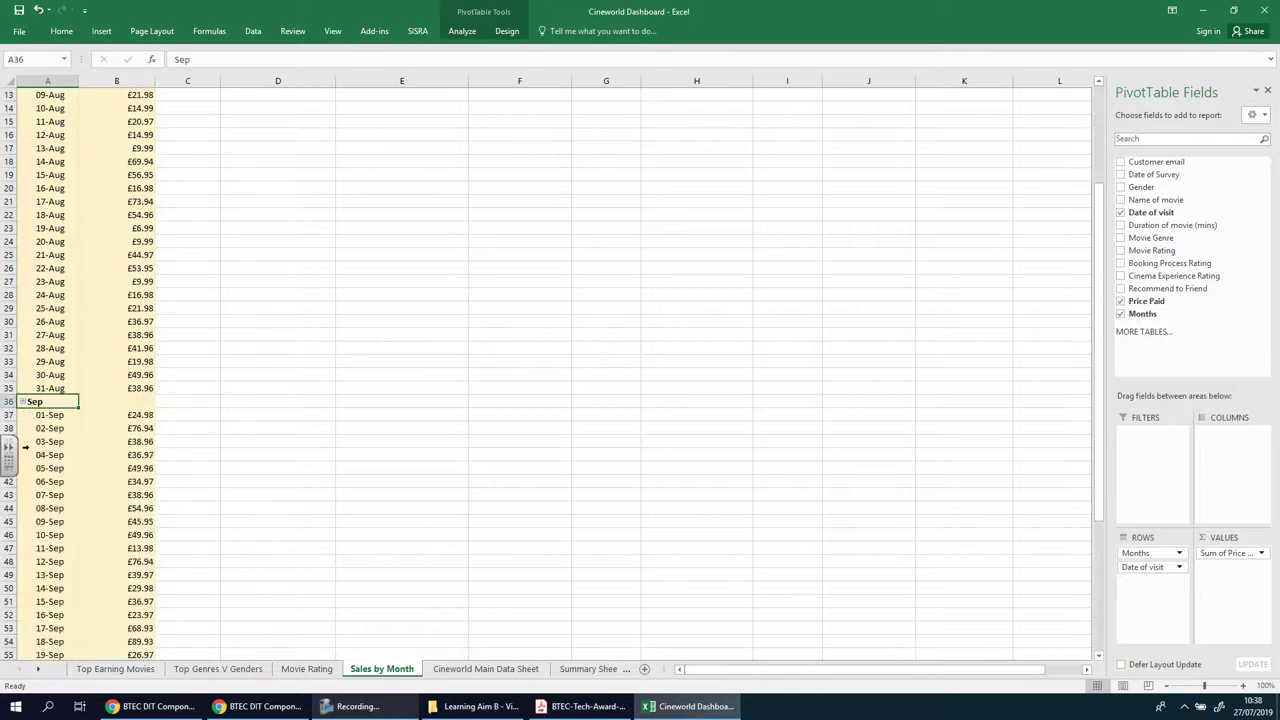
scroll(9, 450, "down", 1)
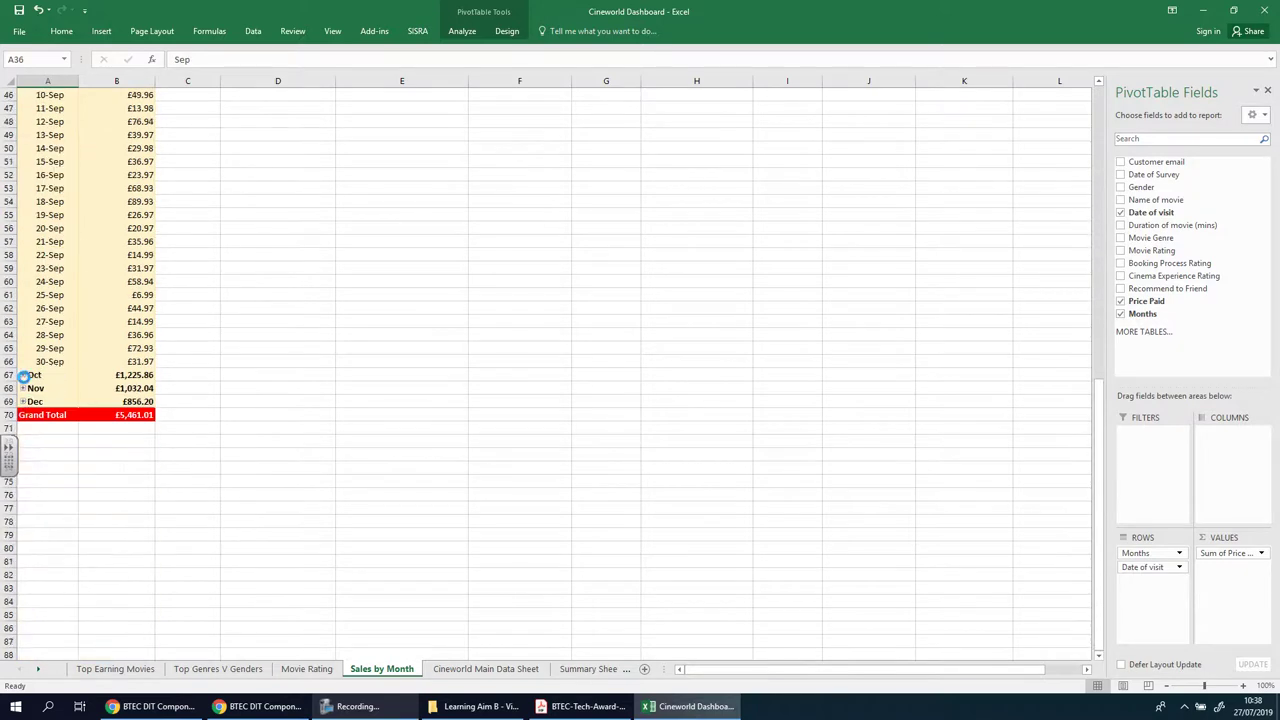
left_click(22, 362)
scroll(40, 482, "down", 8)
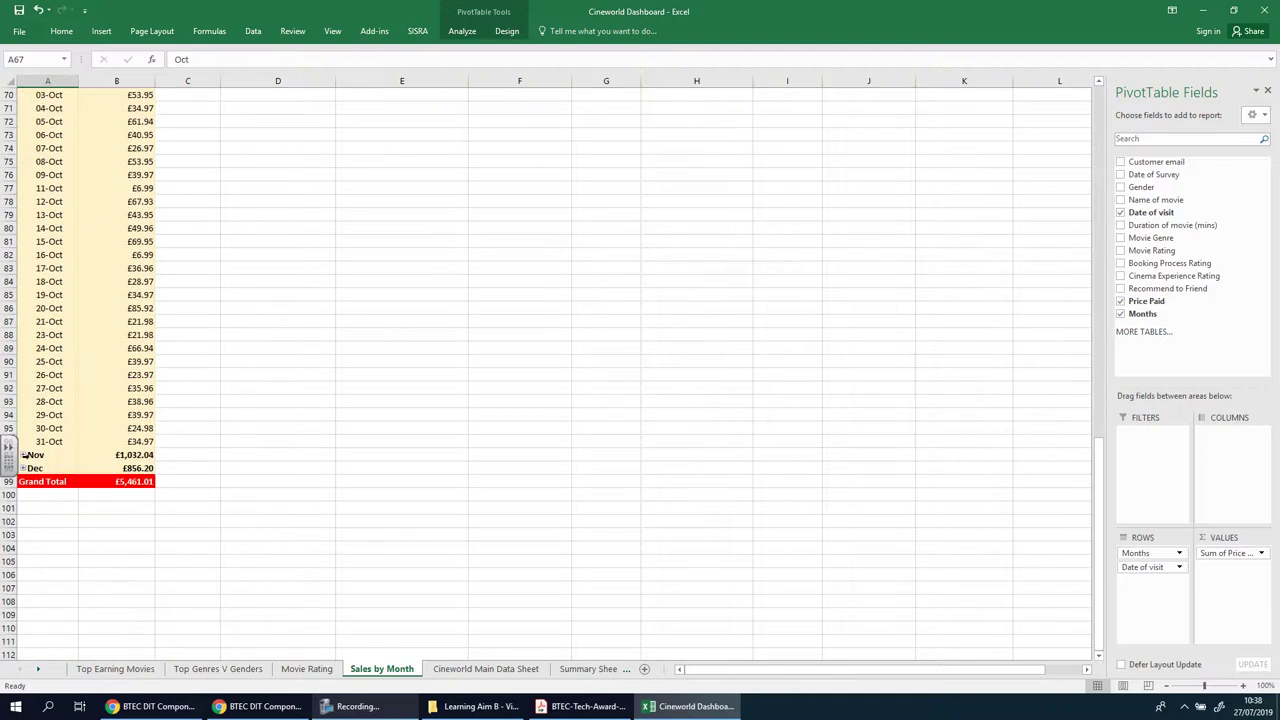
left_click(22, 455)
scroll(28, 514, "down", 6)
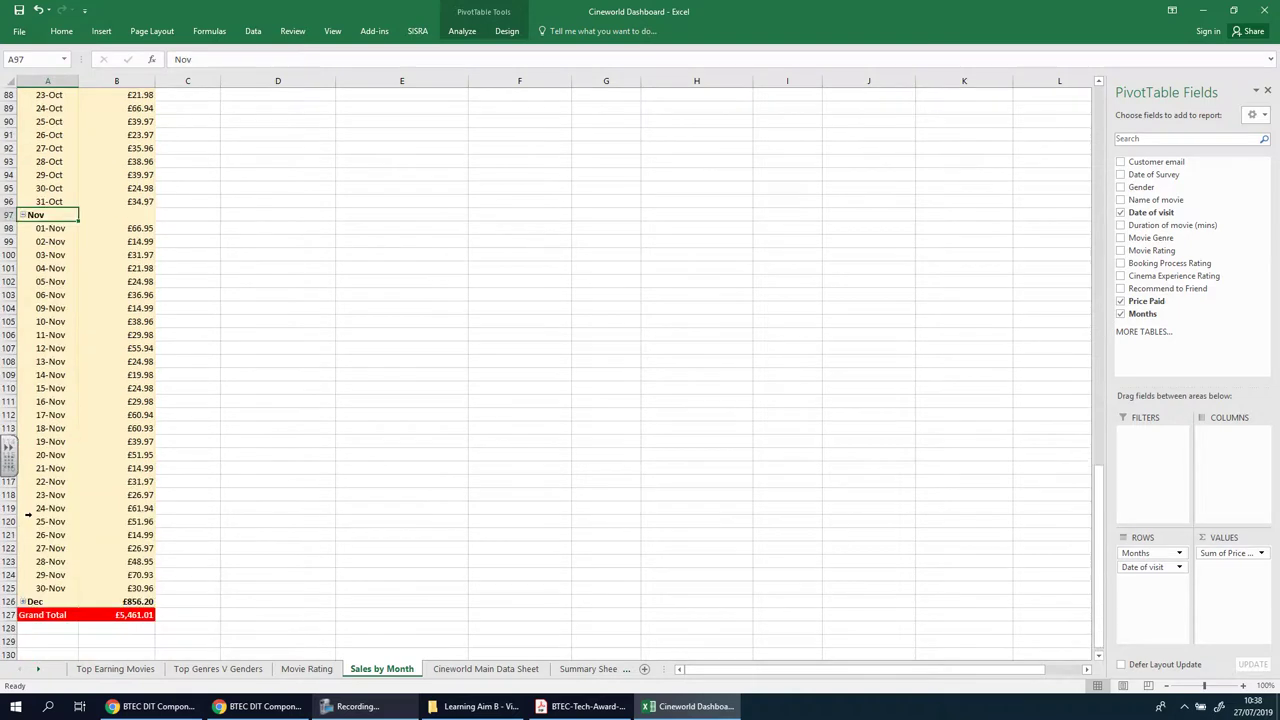
left_click(22, 602)
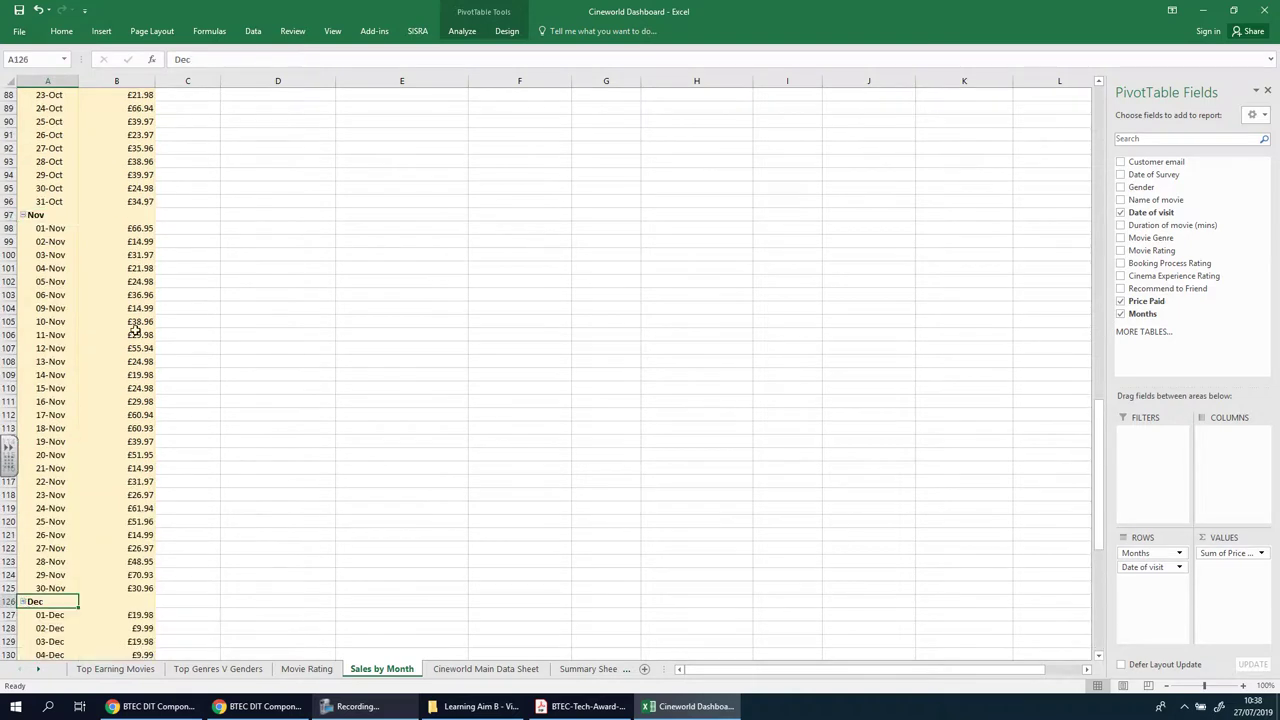
scroll(135, 325, "down", 9)
scroll(131, 332, "down", 3)
scroll(133, 335, "up", 4)
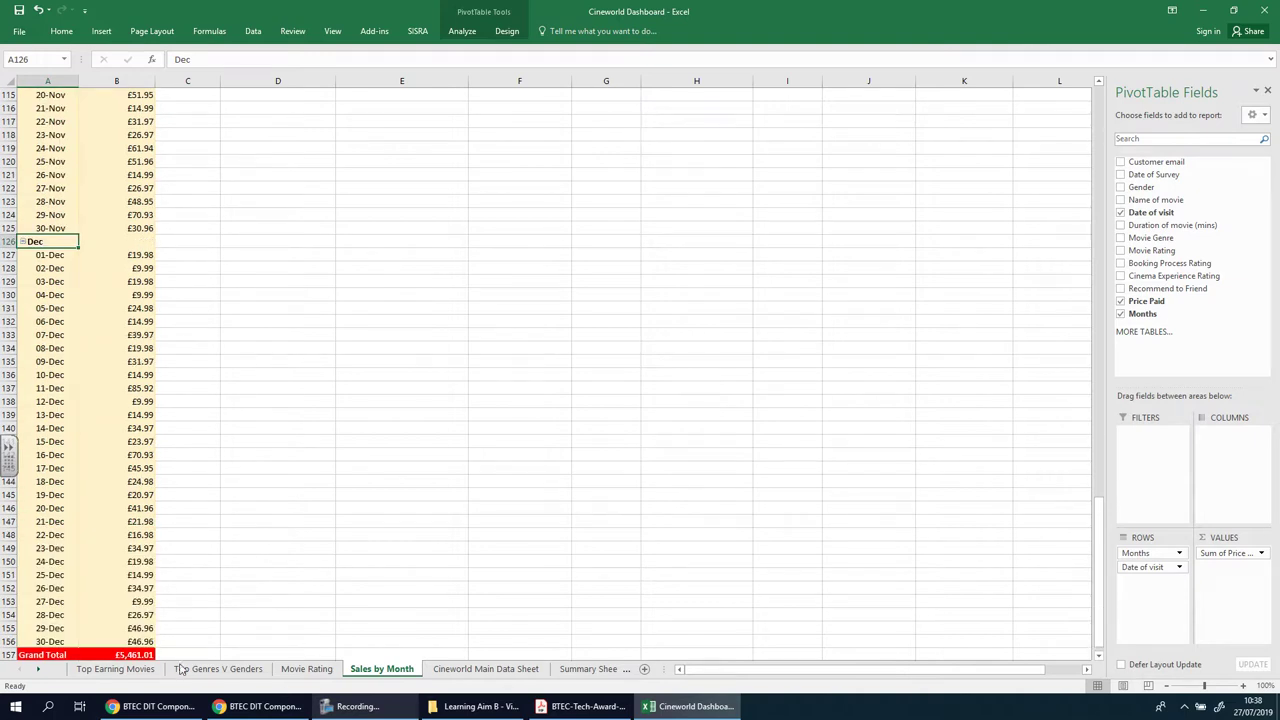
Step: Review the formatting on the Top Earning Movies, Top Genres V Genders, Movie Rating, Sales by Month and Cineworld Main Data Sheet worksheets
left_click(115, 669)
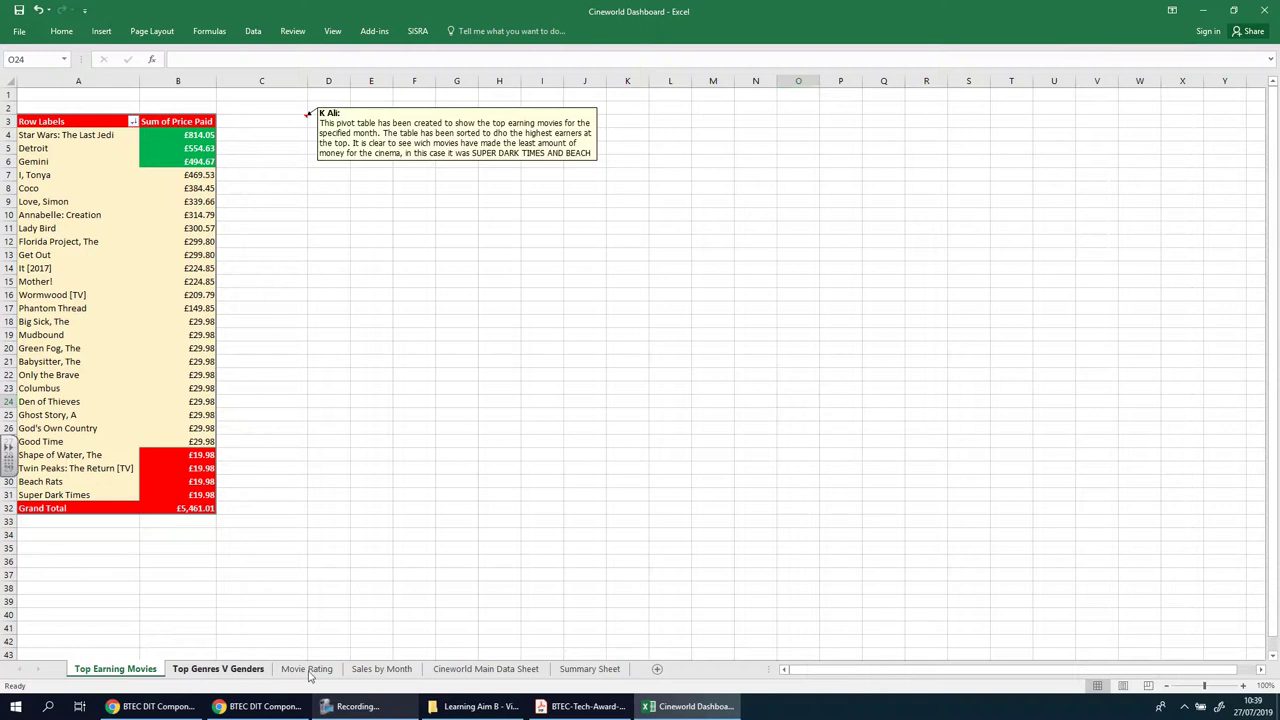
left_click(207, 669)
left_click(307, 669)
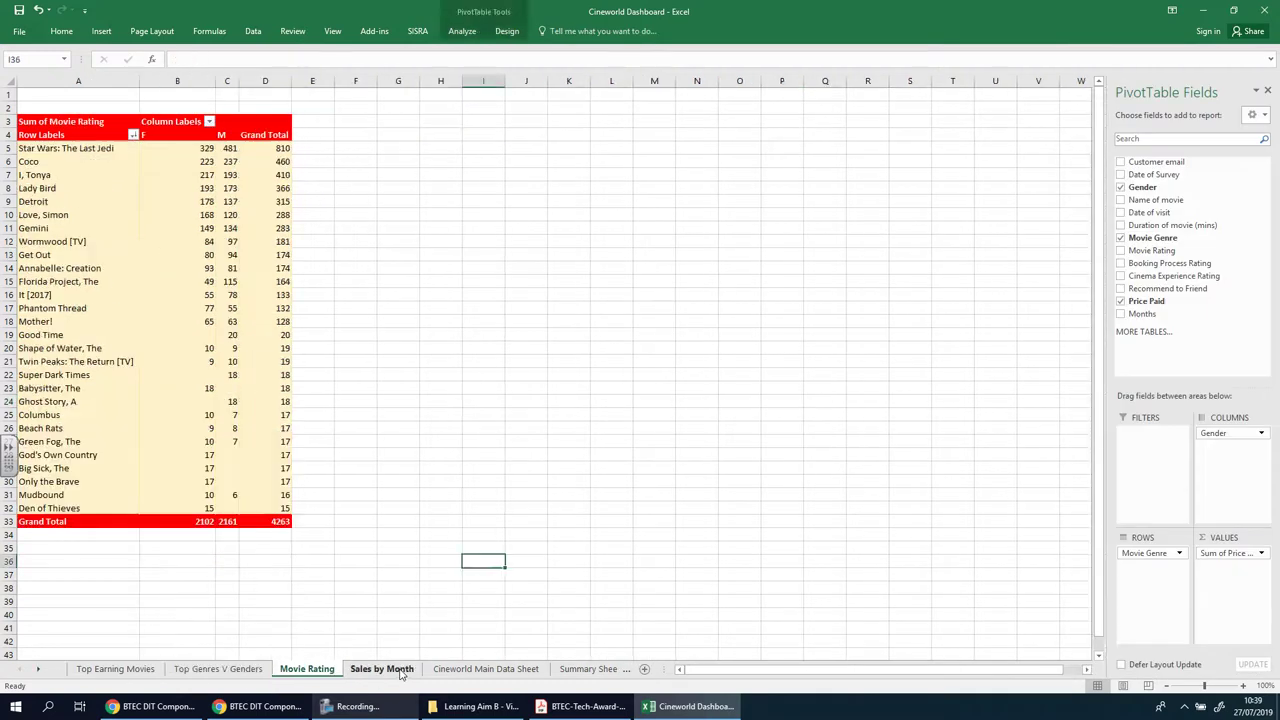
left_click(395, 669)
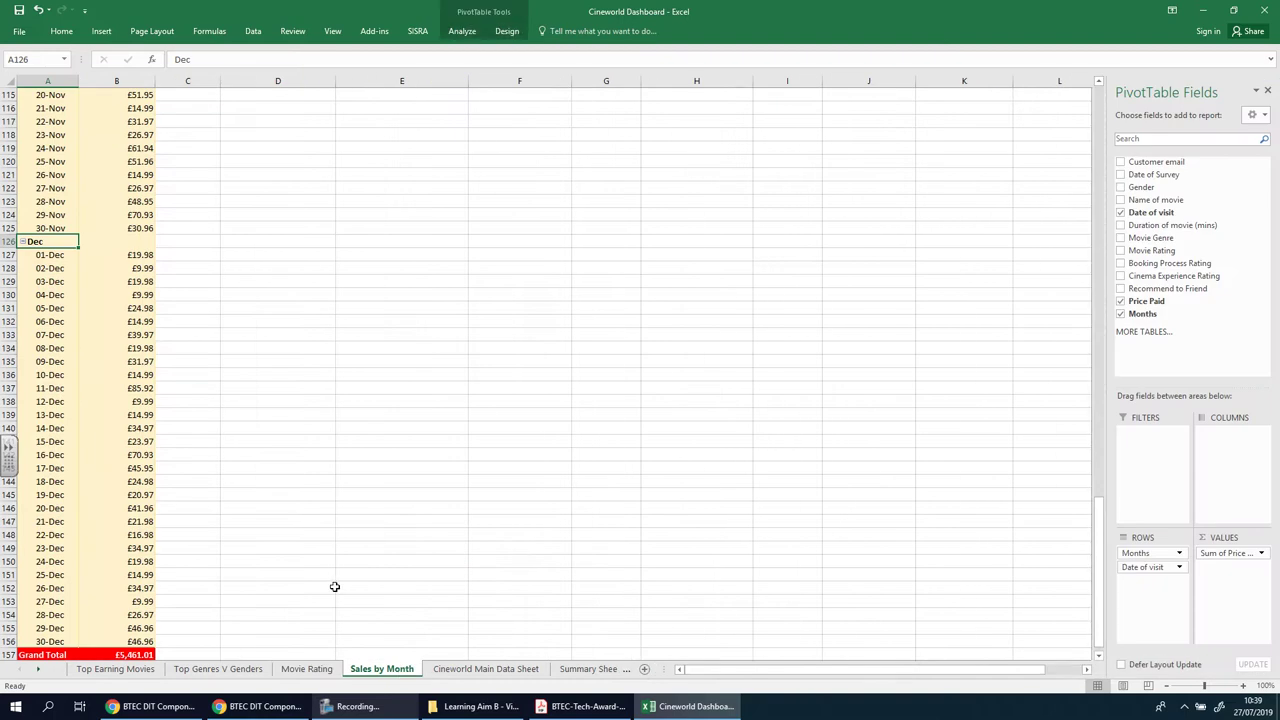
left_click(485, 669)
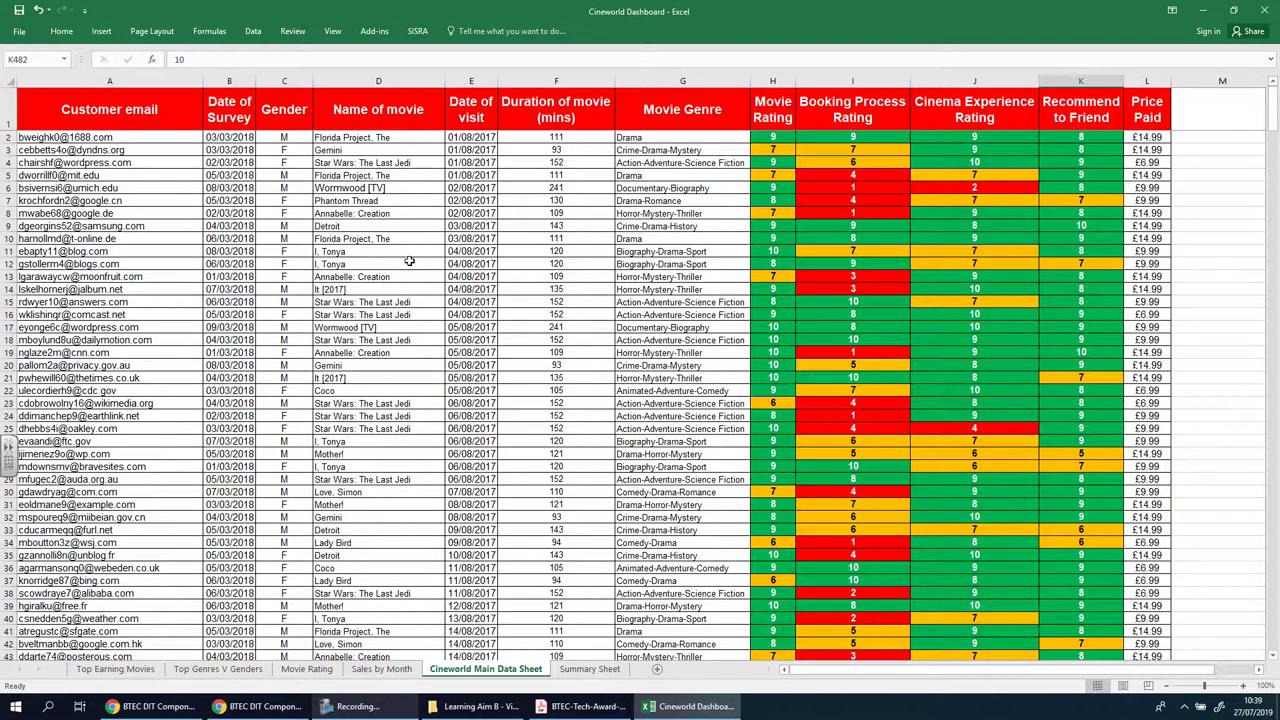
left_click(356, 214)
left_click(380, 289)
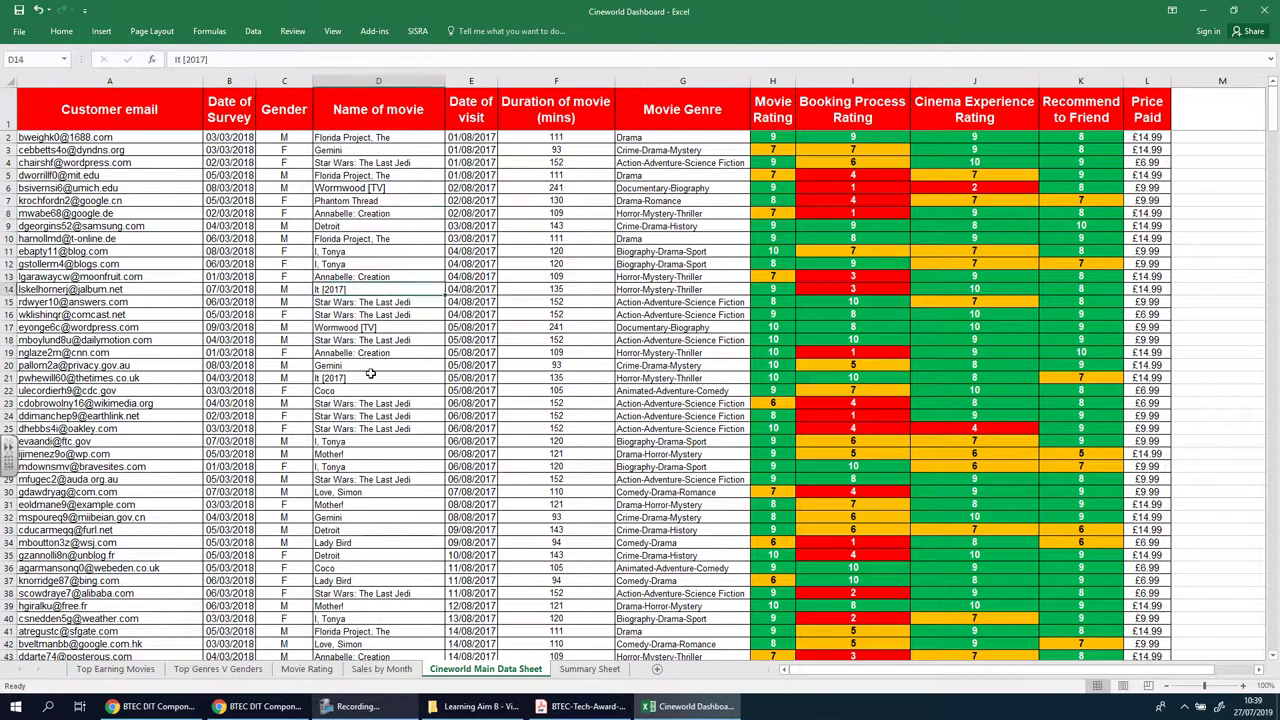
left_click(371, 378)
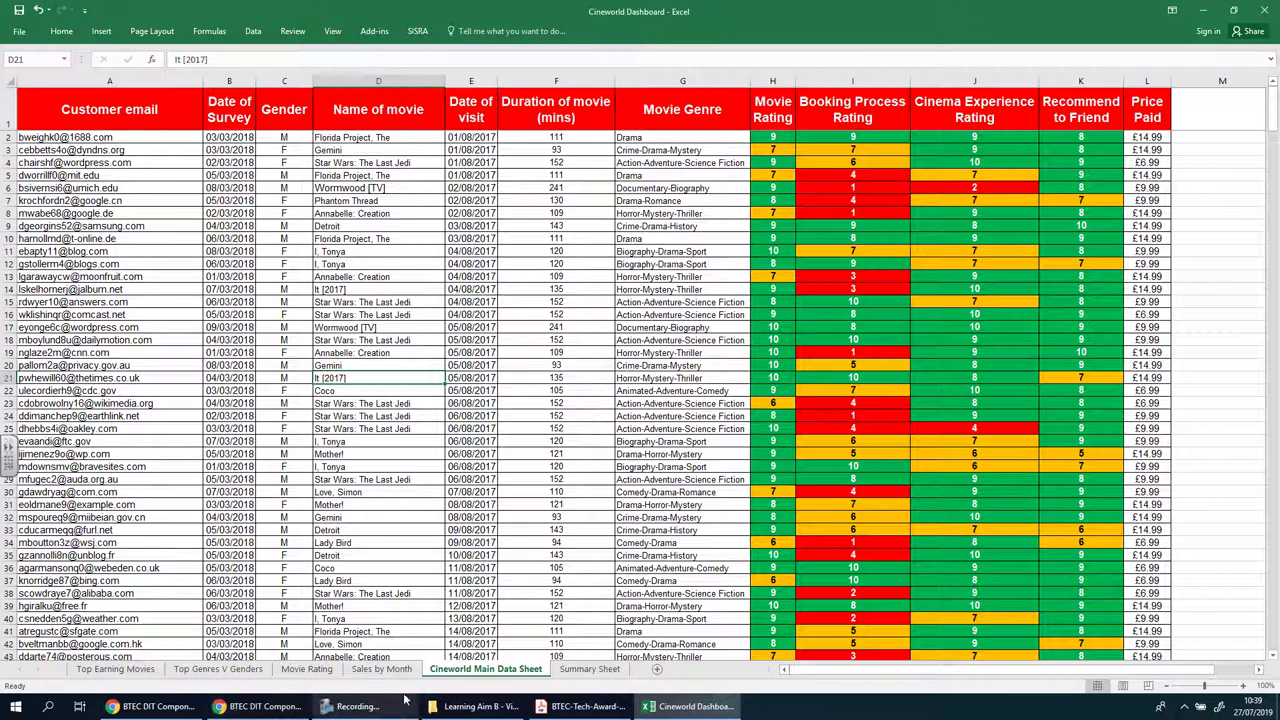
Step: Switch to the BTEC DIT Component 2 Learning Aim B - Mock document in Google Docs
left_click(258, 706)
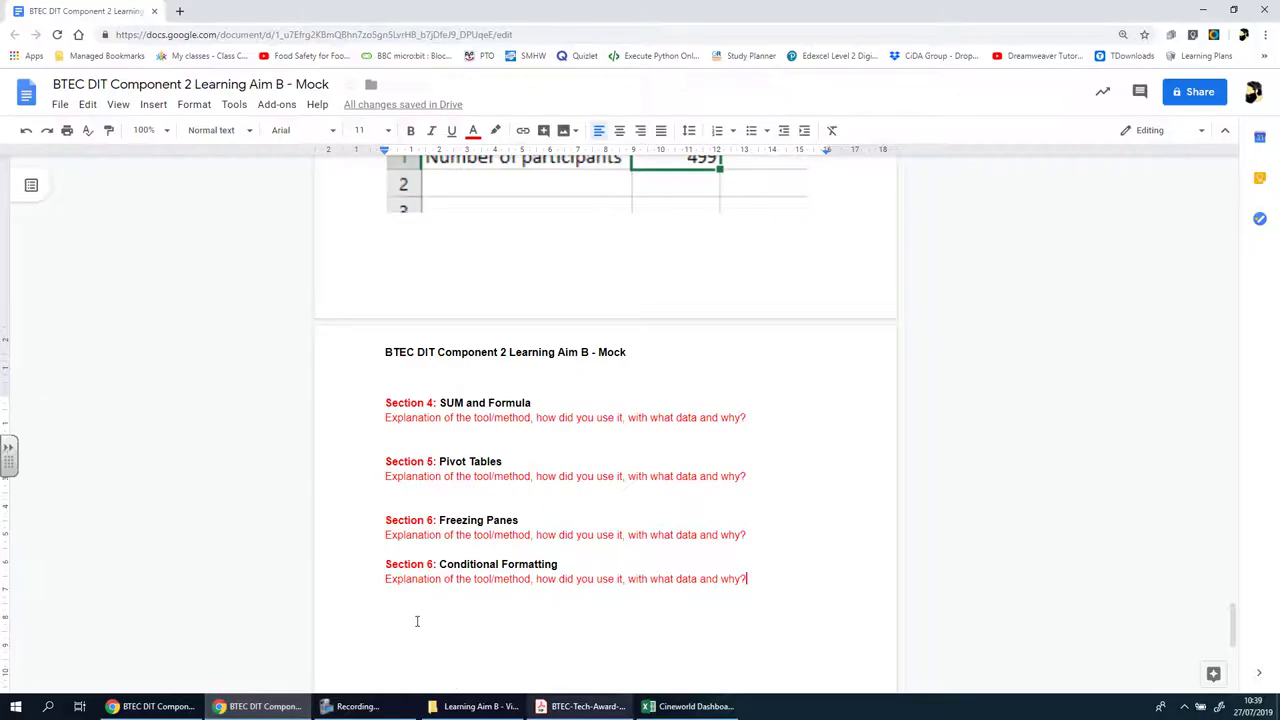